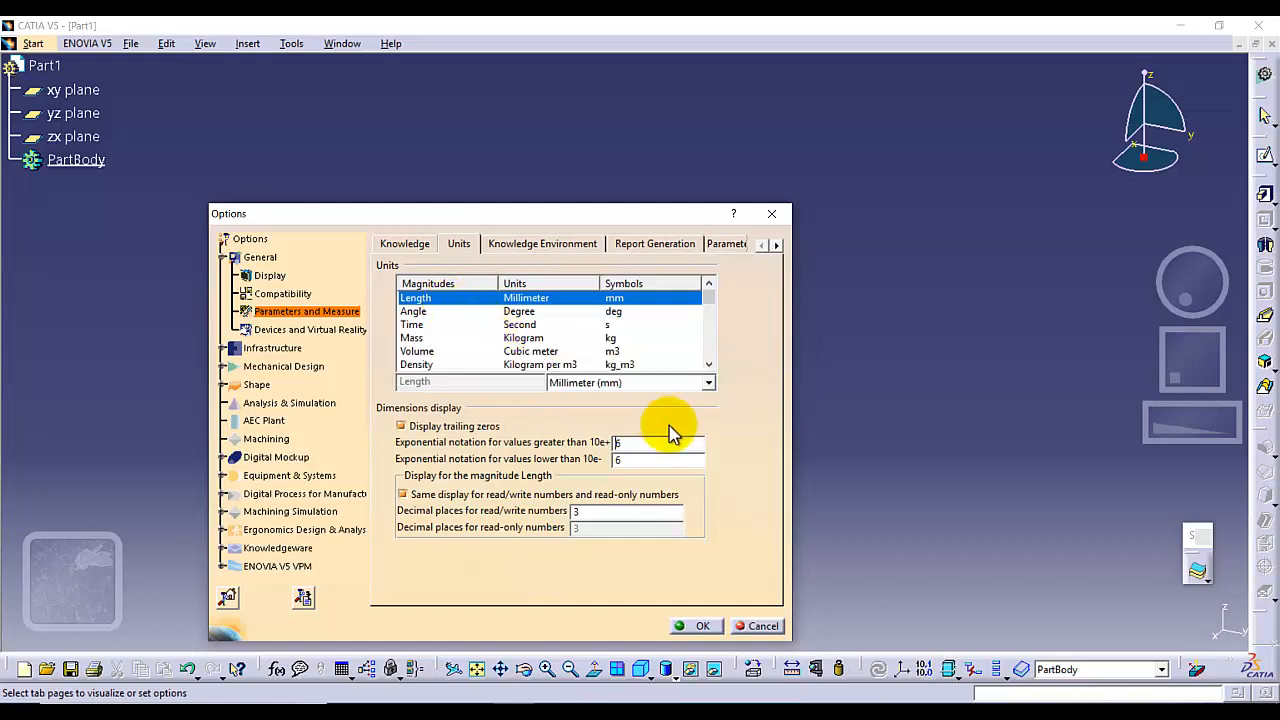
Set the length unit to Inch (in) in the units options
left_click(414, 311)
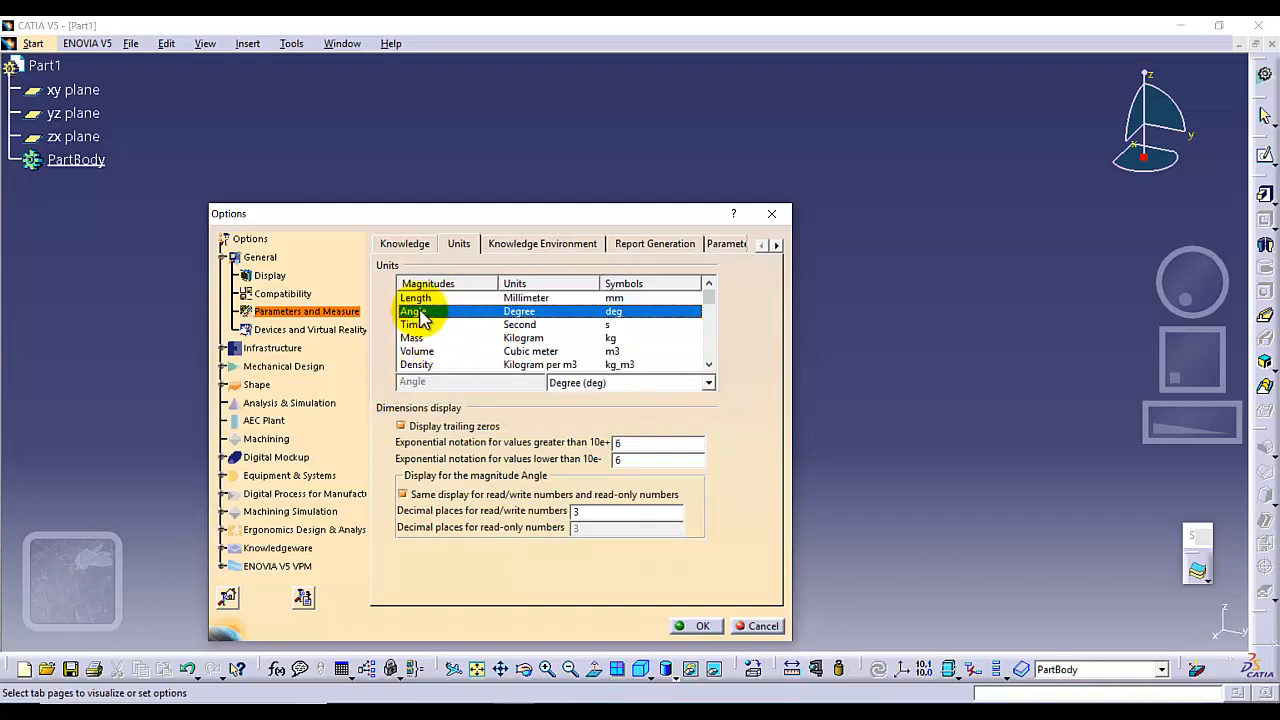
left_click(418, 298)
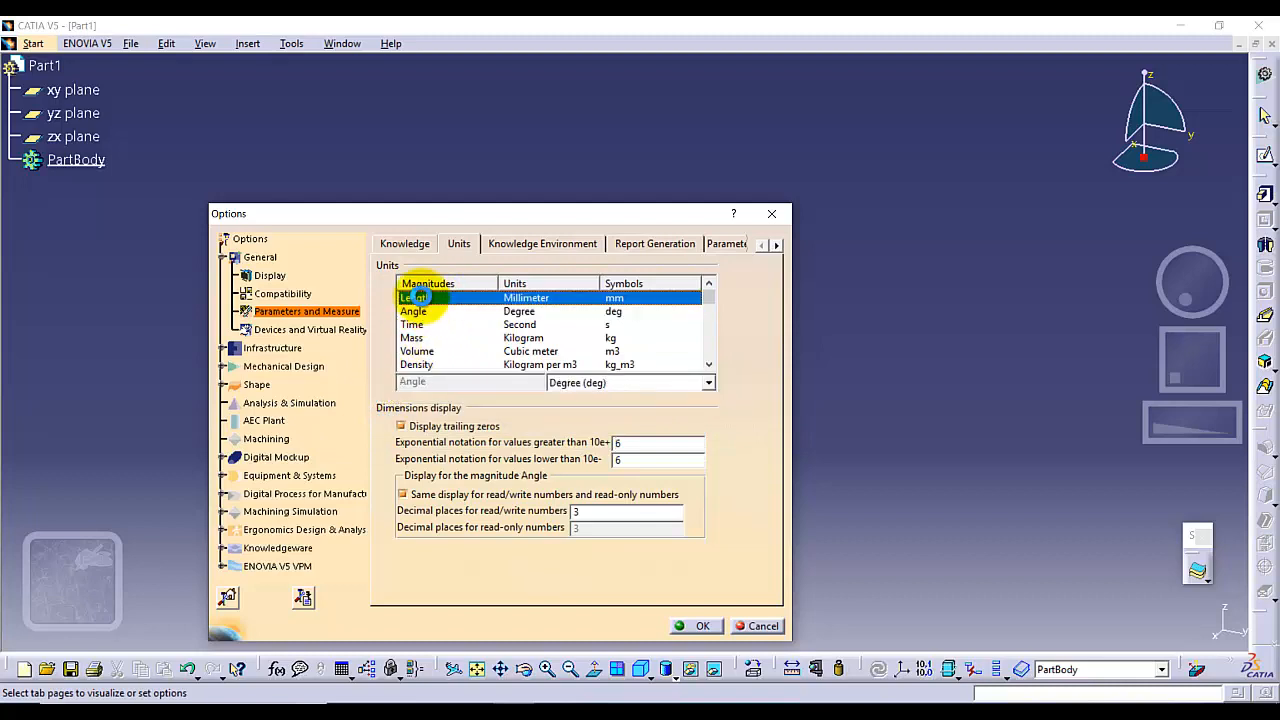
left_click(707, 383)
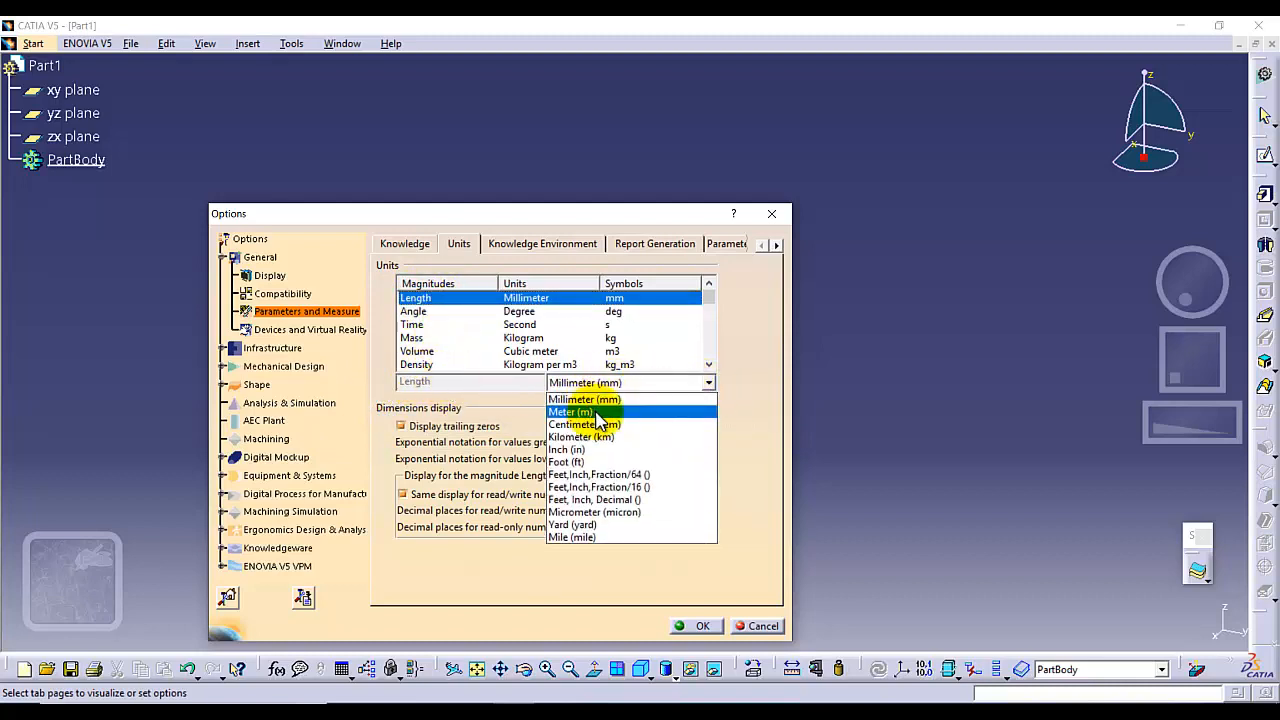
left_click(580, 458)
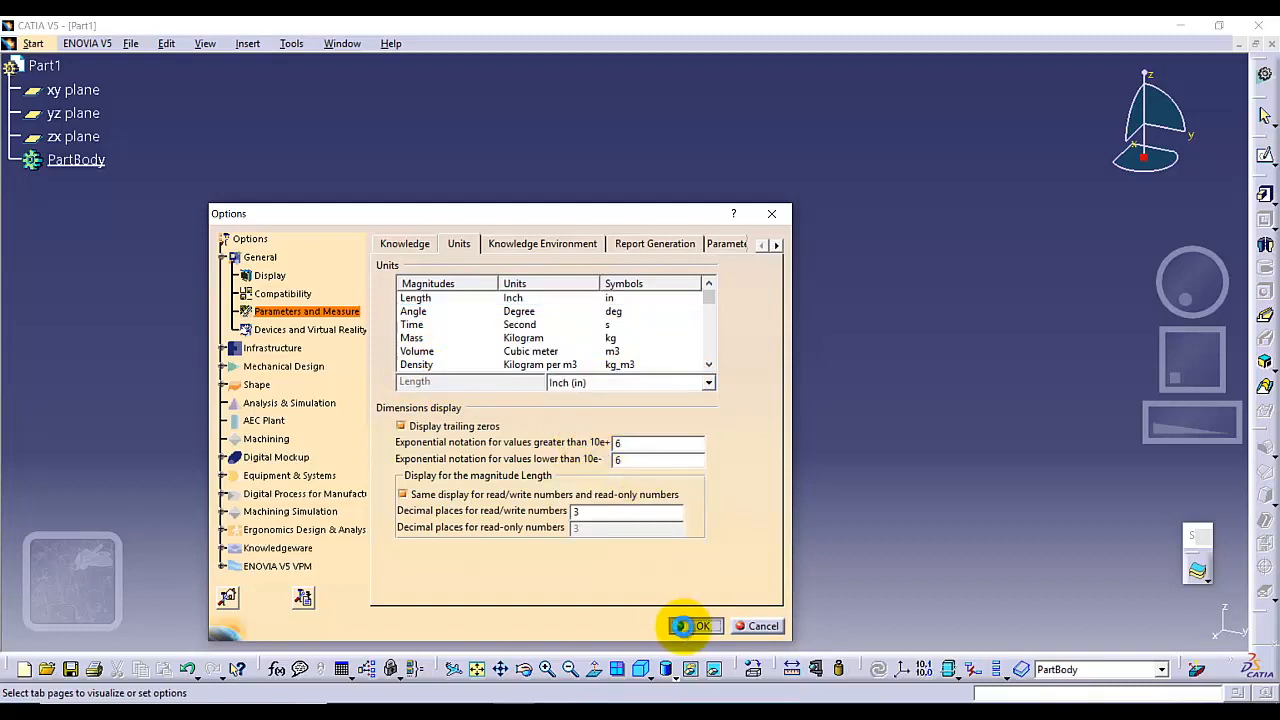
left_click(697, 626)
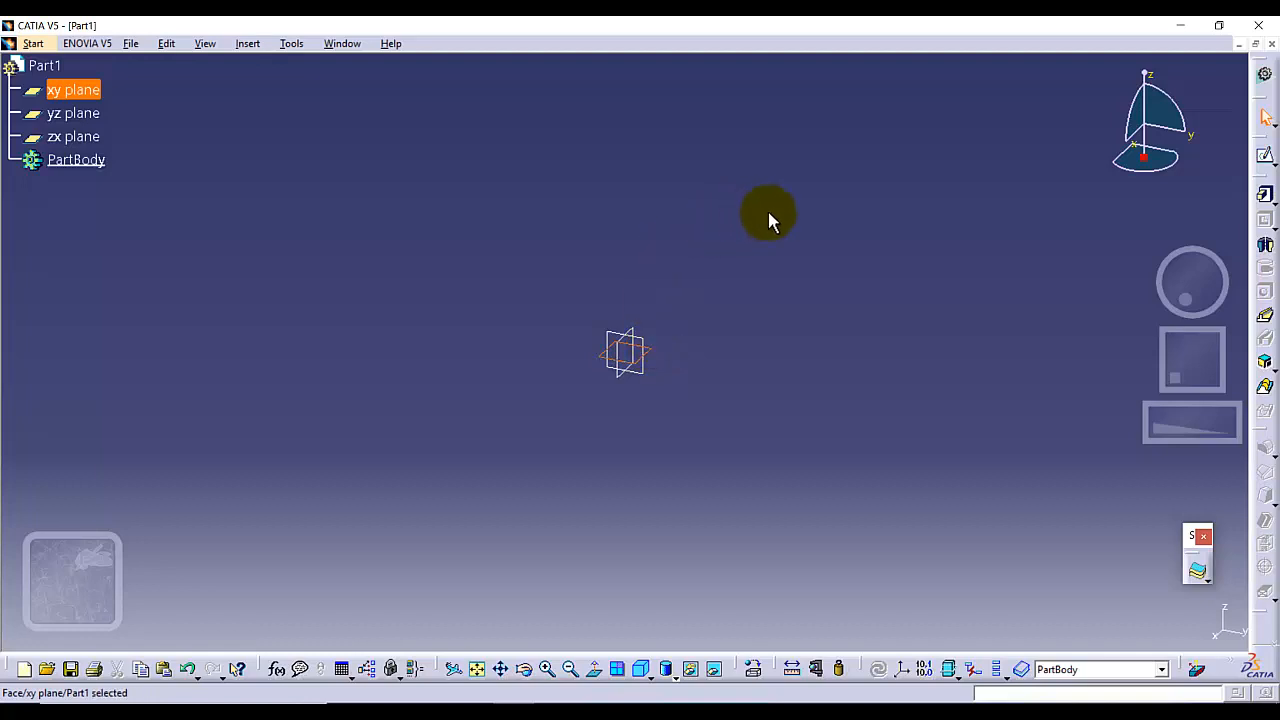
Open a sketch on the xy plane and draw a circle centred at the origin
left_click(1265, 160)
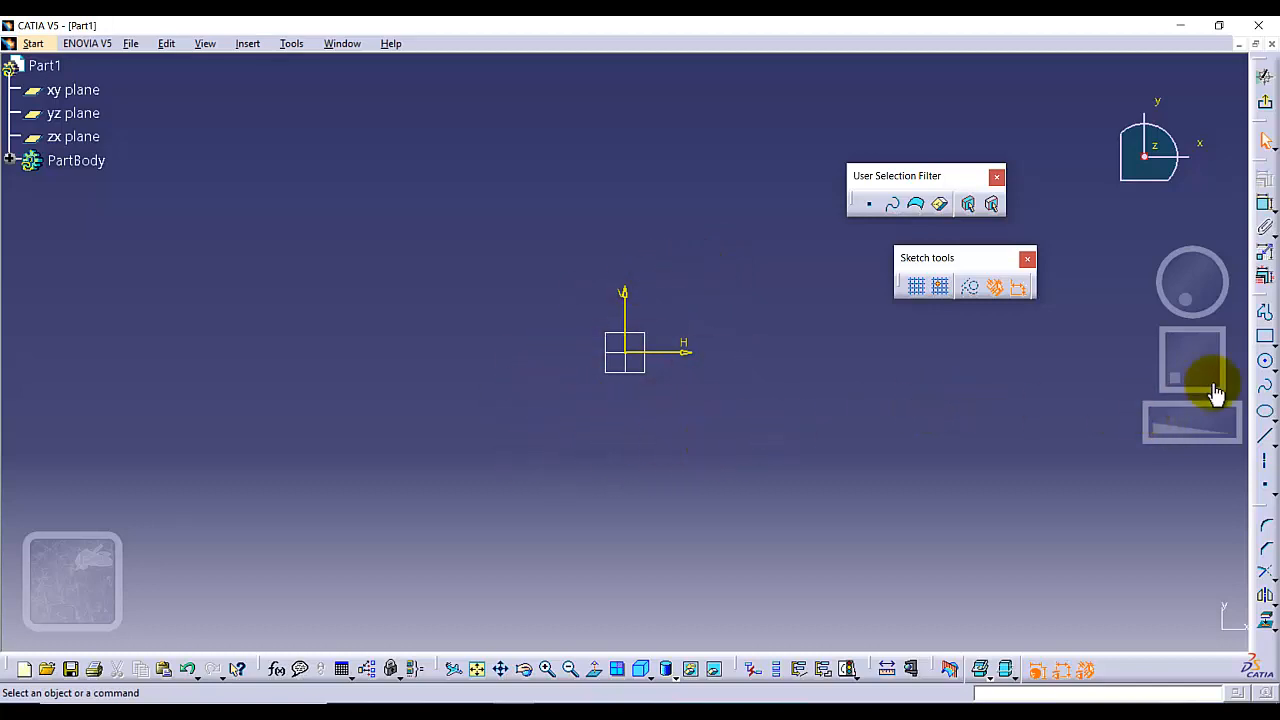
left_click(1263, 362)
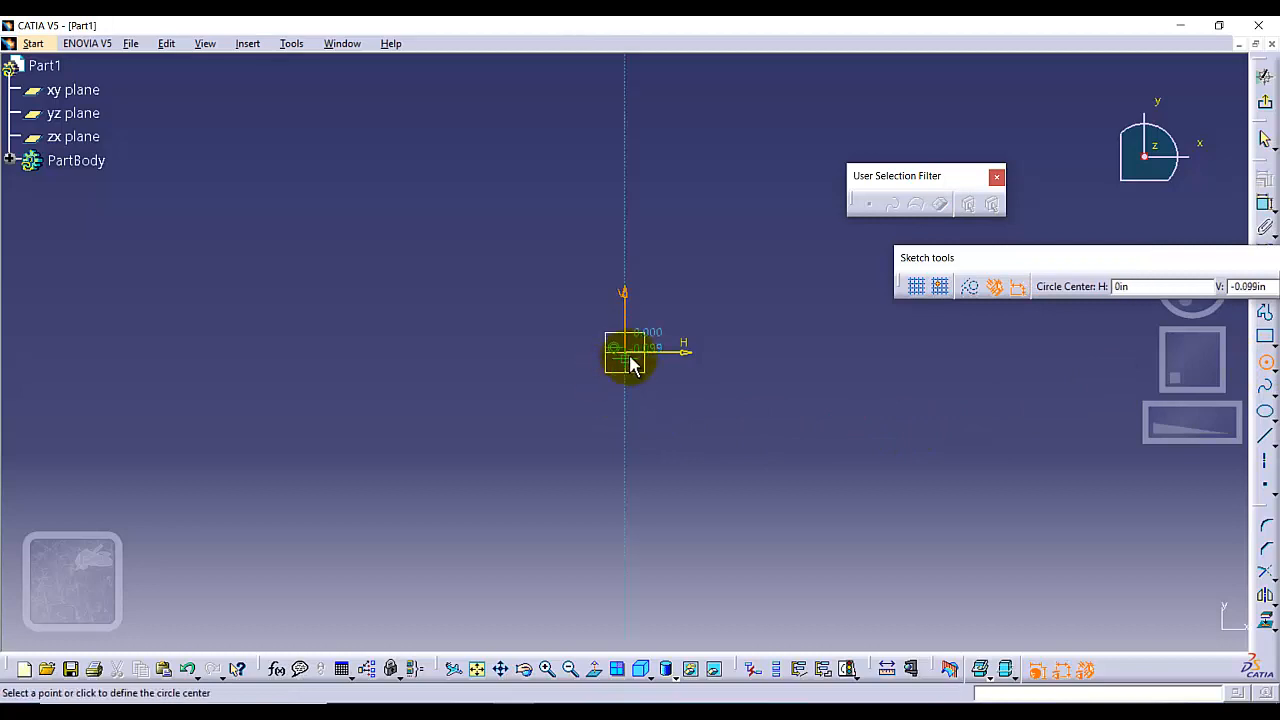
left_click(628, 351)
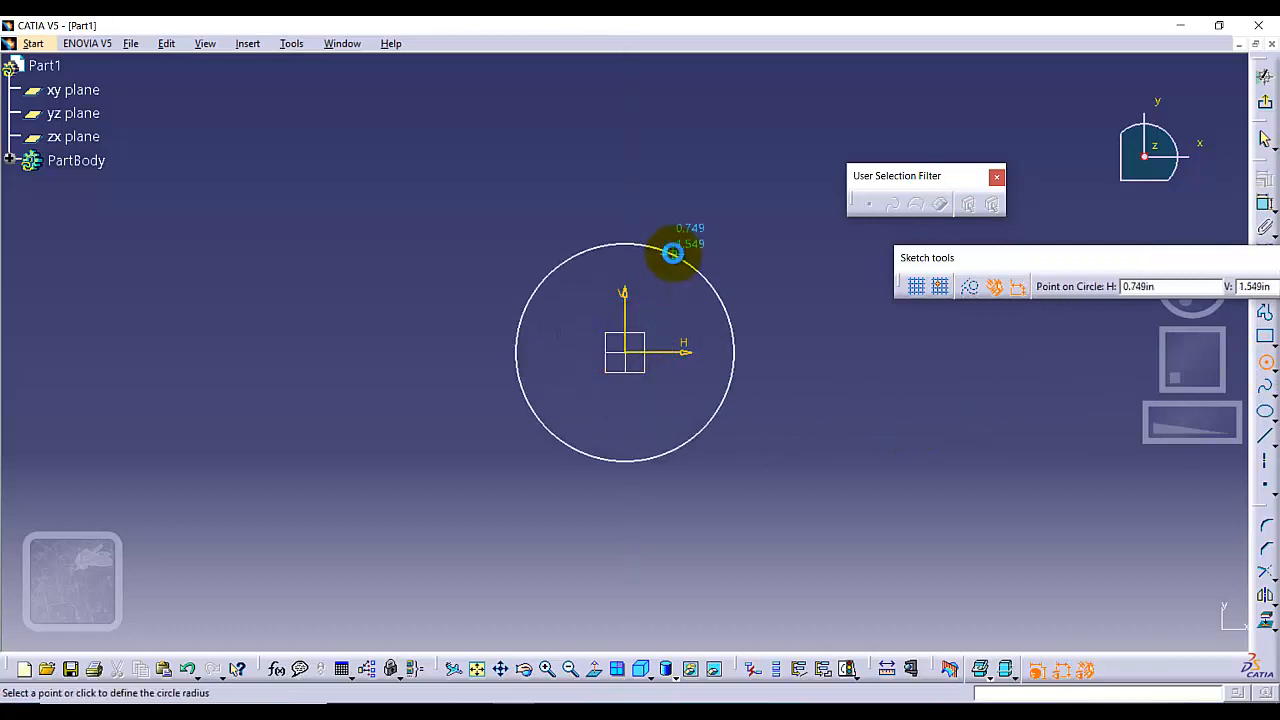
left_click(674, 251)
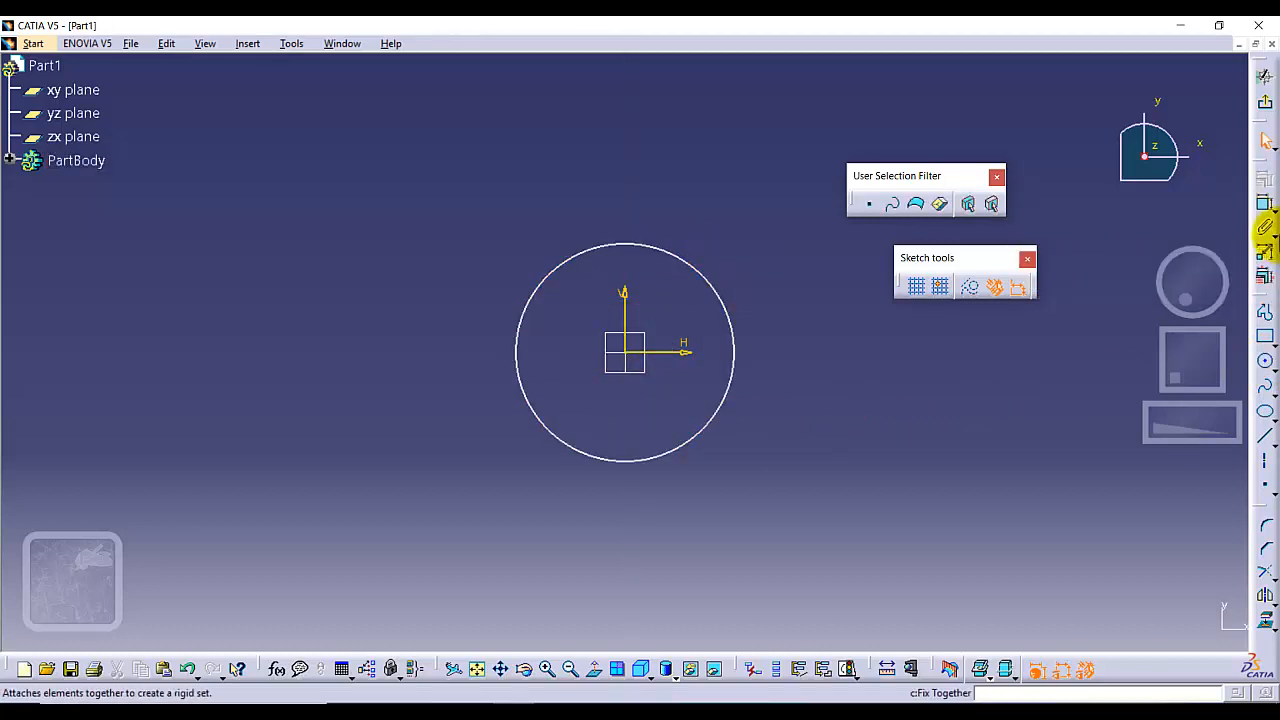
Dimension the circle's diameter and set it to 0.5 in
left_click(1265, 205)
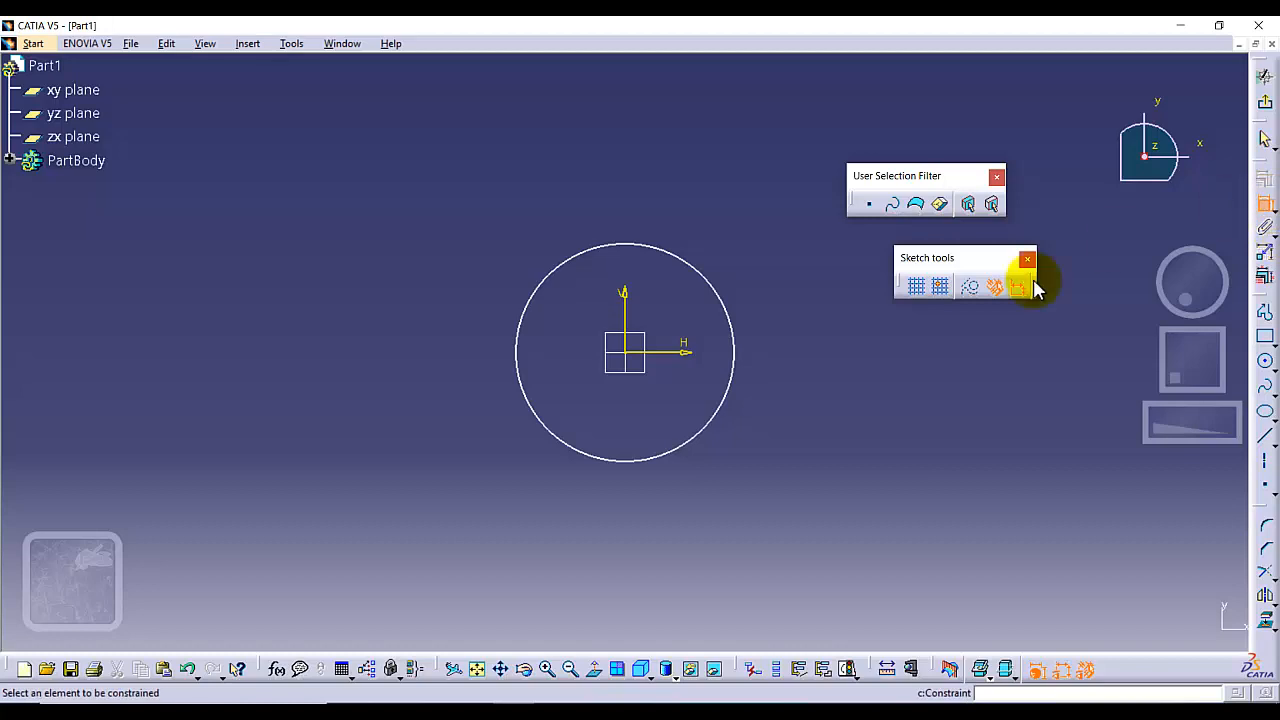
left_click(706, 278)
left_click(721, 205)
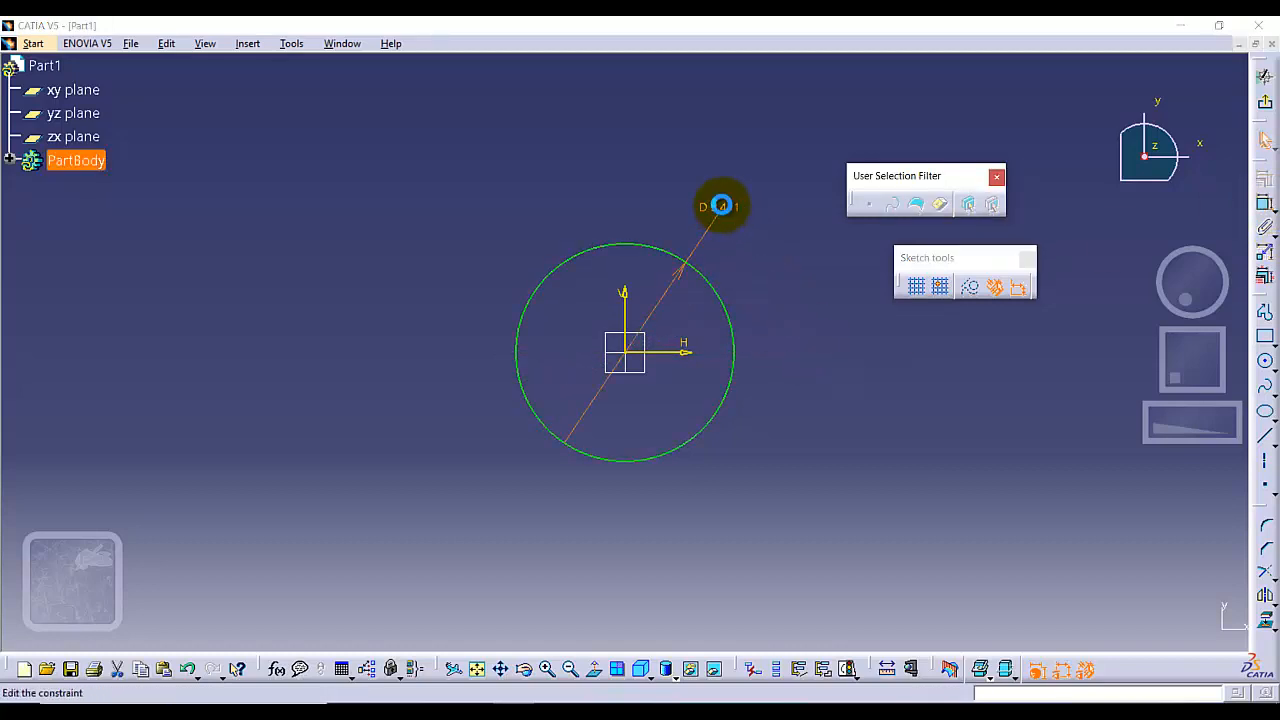
double_click(722, 206)
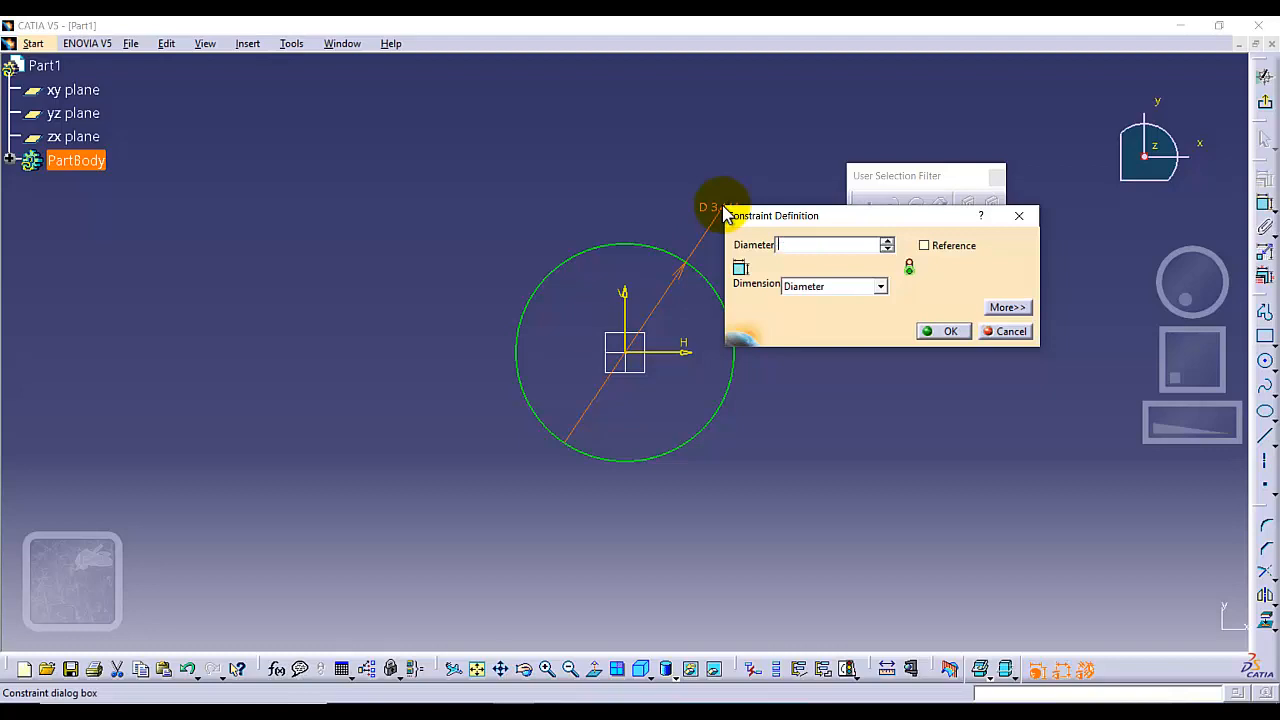
key("Return")
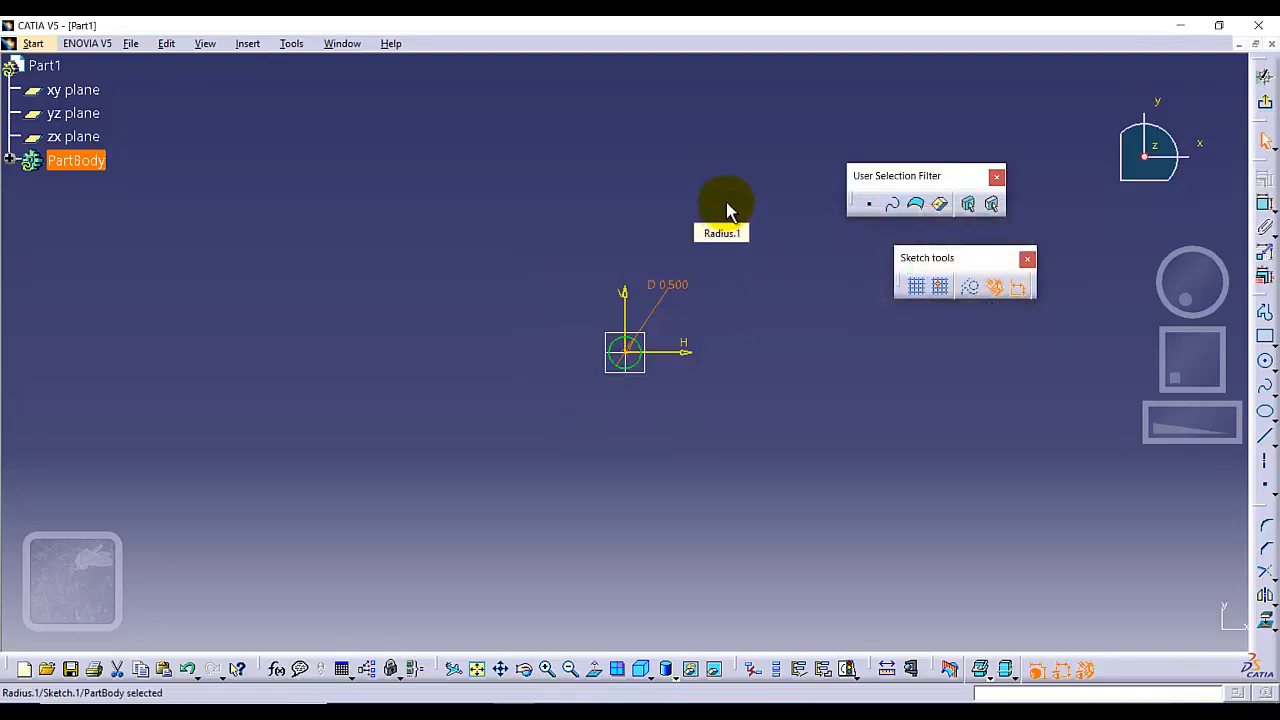
Move the diameter dimension close to the circle
left_click(458, 667)
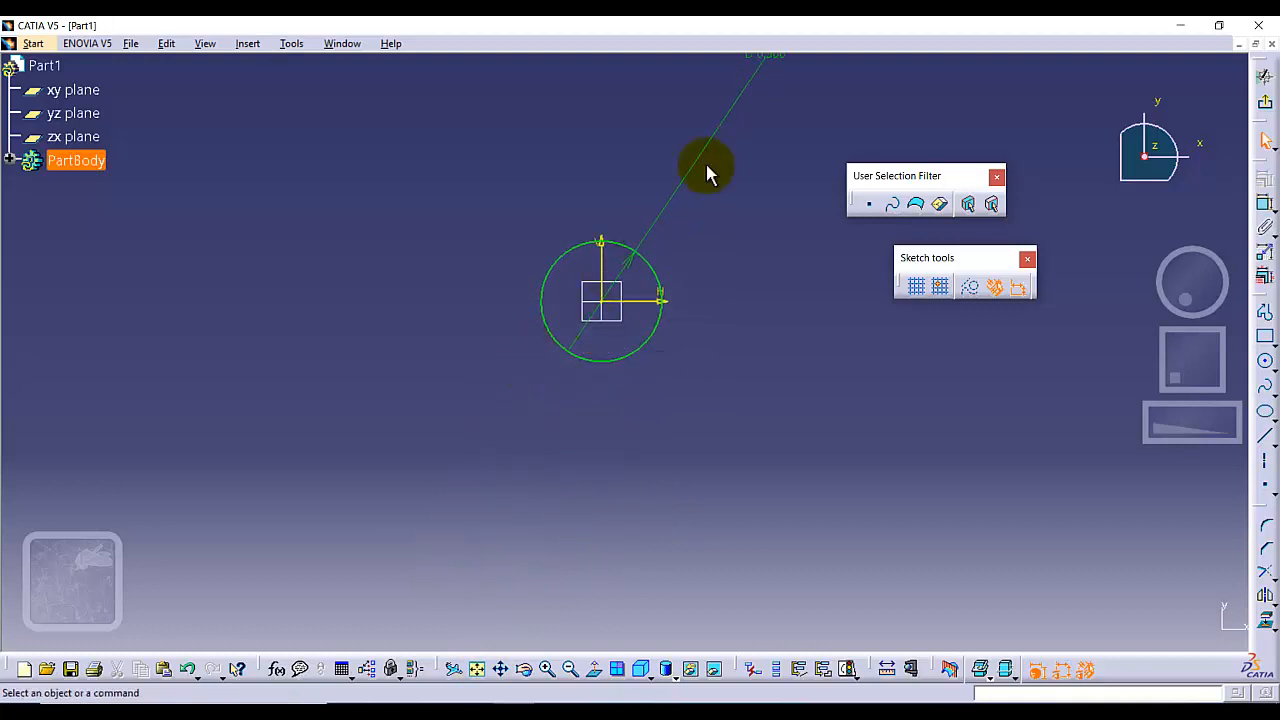
left_click(688, 133)
left_click_drag(688, 133, 608, 236)
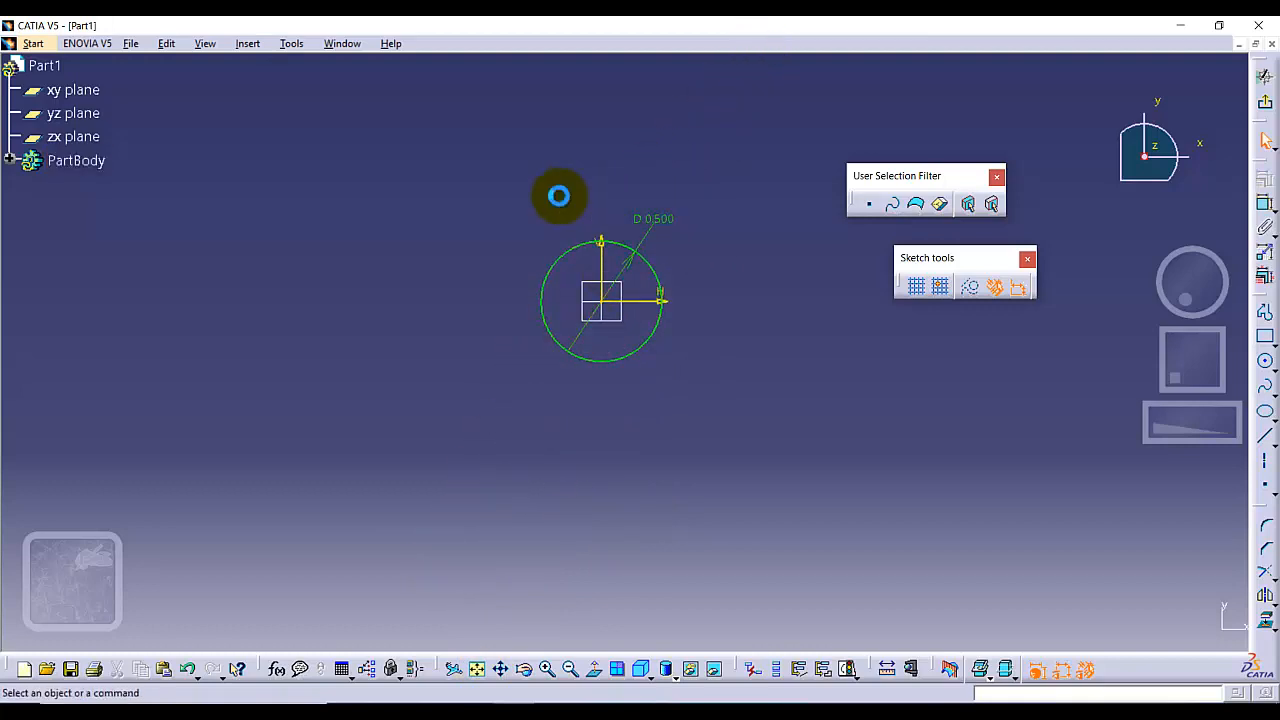
left_click(584, 302)
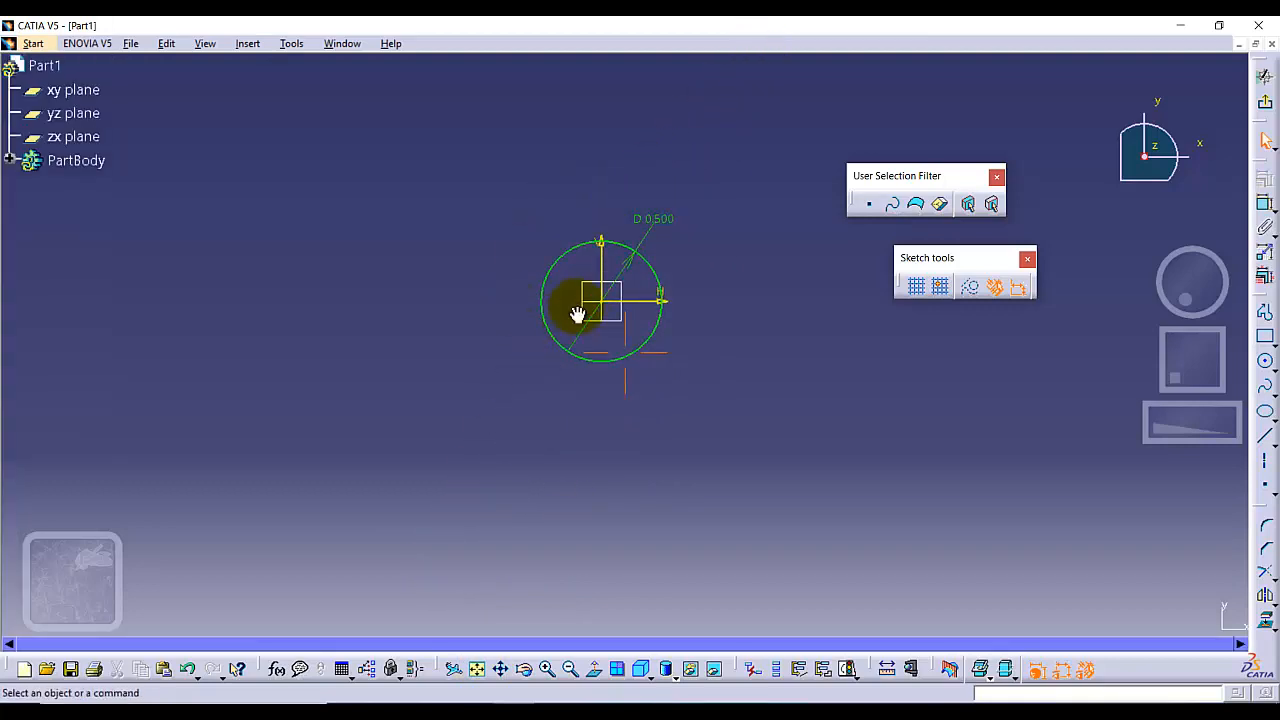
mouse_move(576, 316)
middle_mouse_down("ctrl")
mouse_move(627, 202)
mouse_move(661, 331)
middle_mouse_up("ctrl")
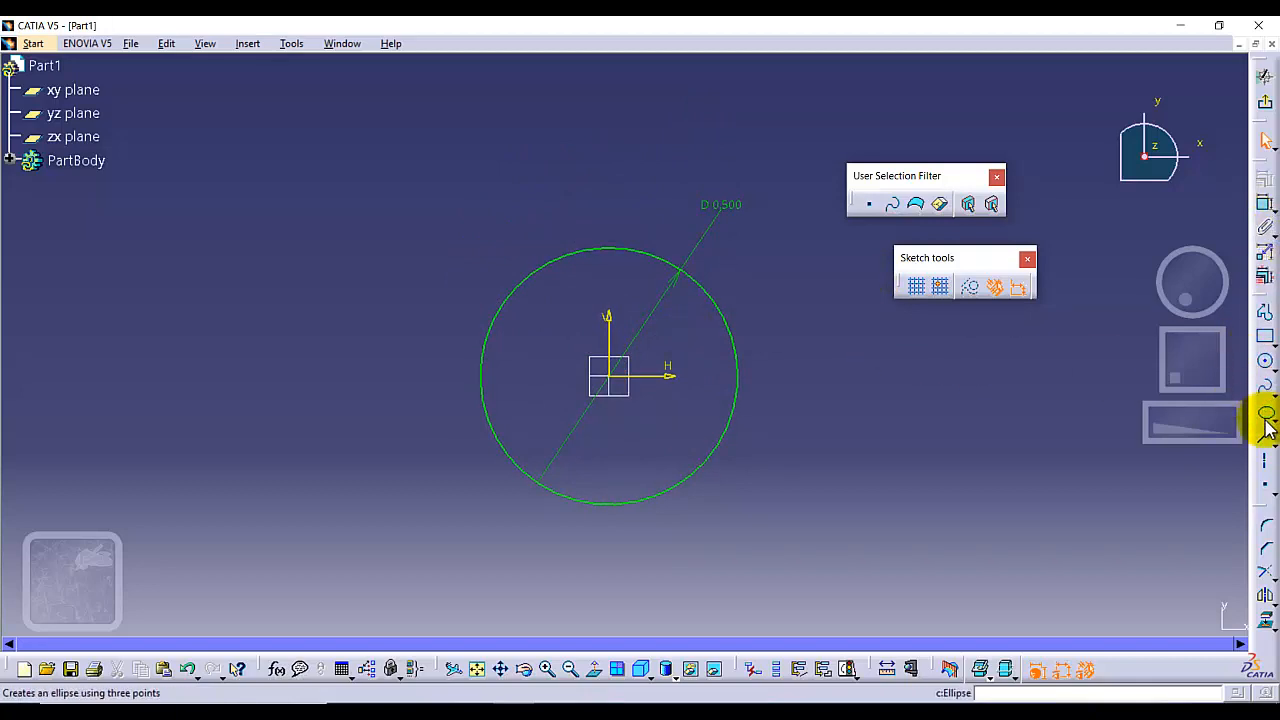
Draw a three-line tapered profile left of the circle, starting and ending on the circle, with a vertical end line
left_click(1263, 322)
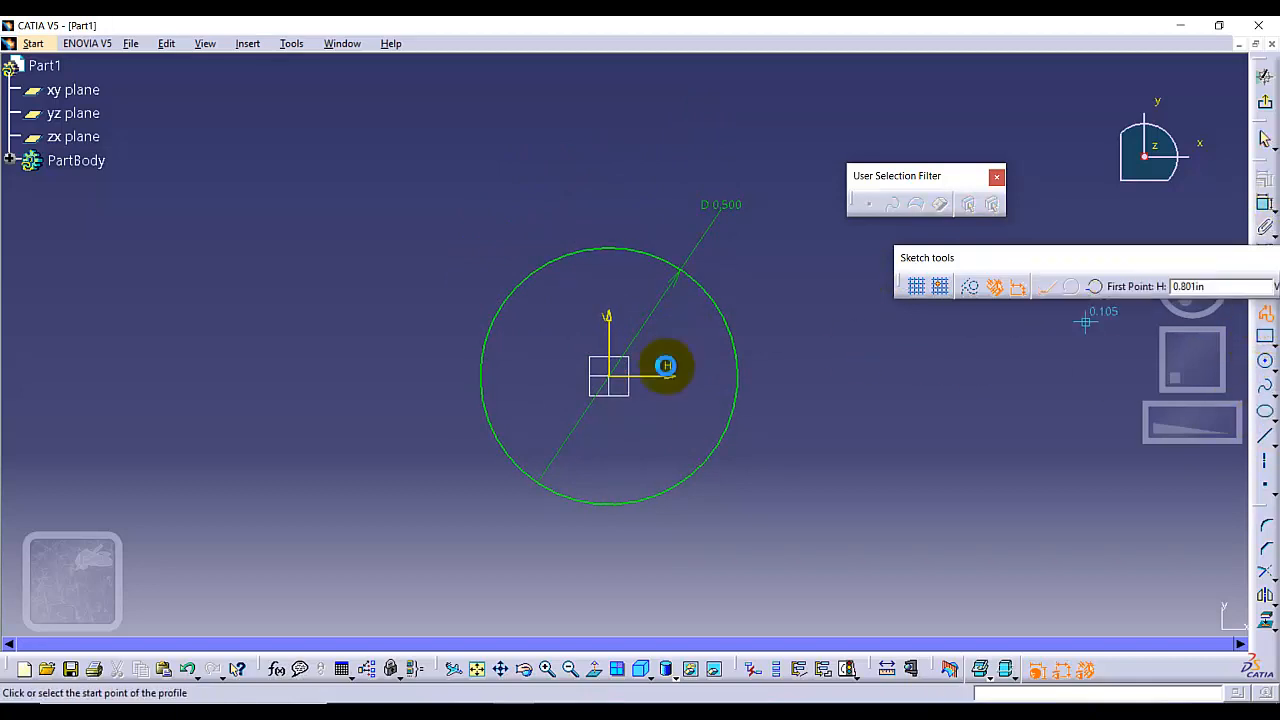
left_click(493, 292)
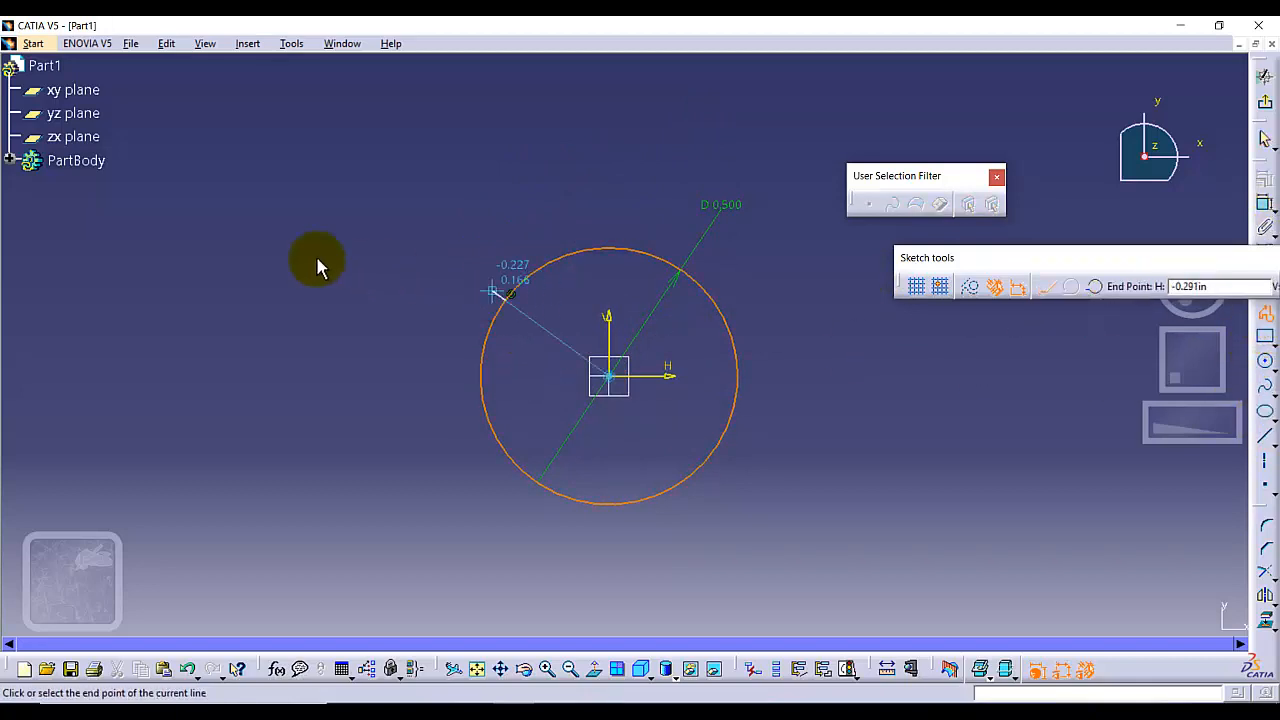
left_click(212, 327)
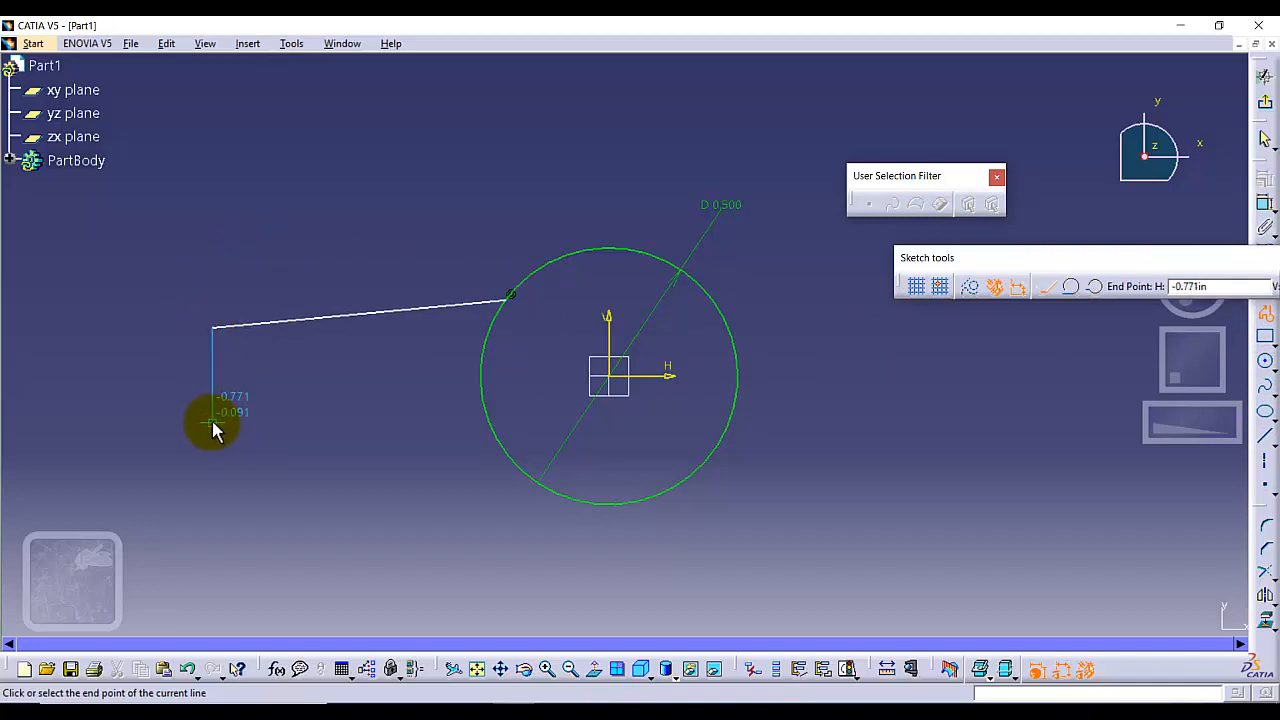
left_click(212, 424)
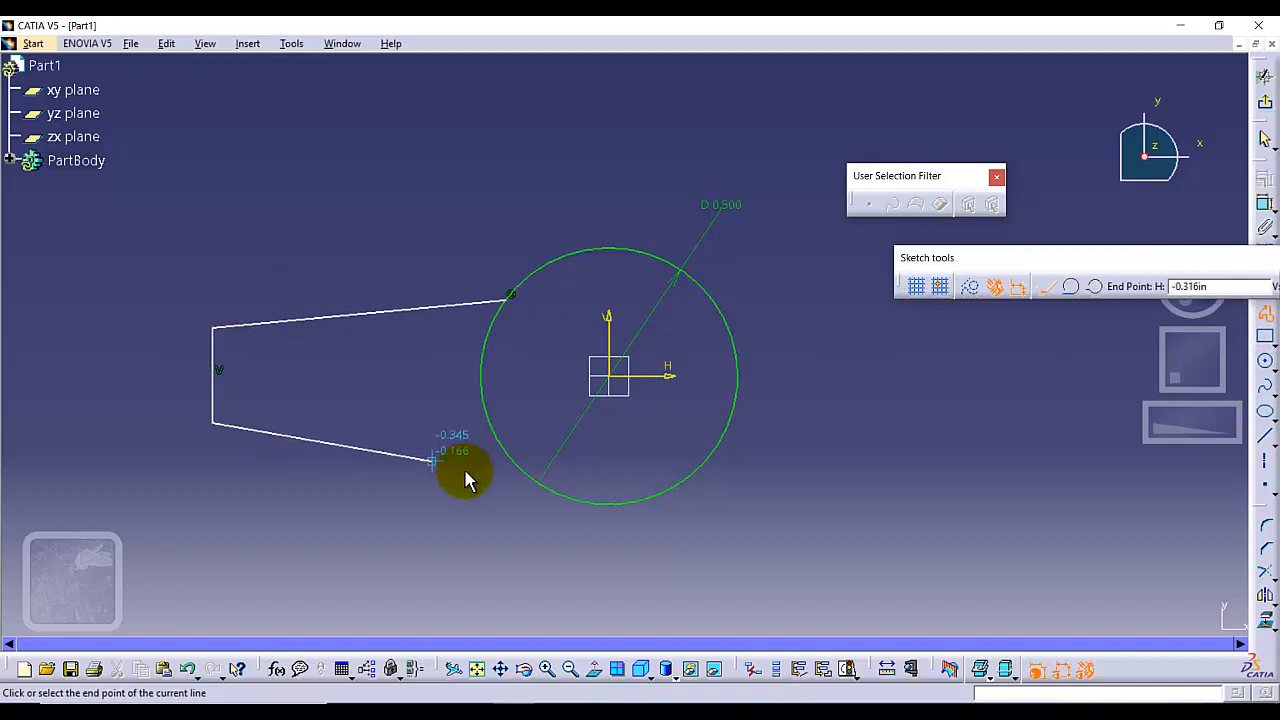
left_click(544, 478)
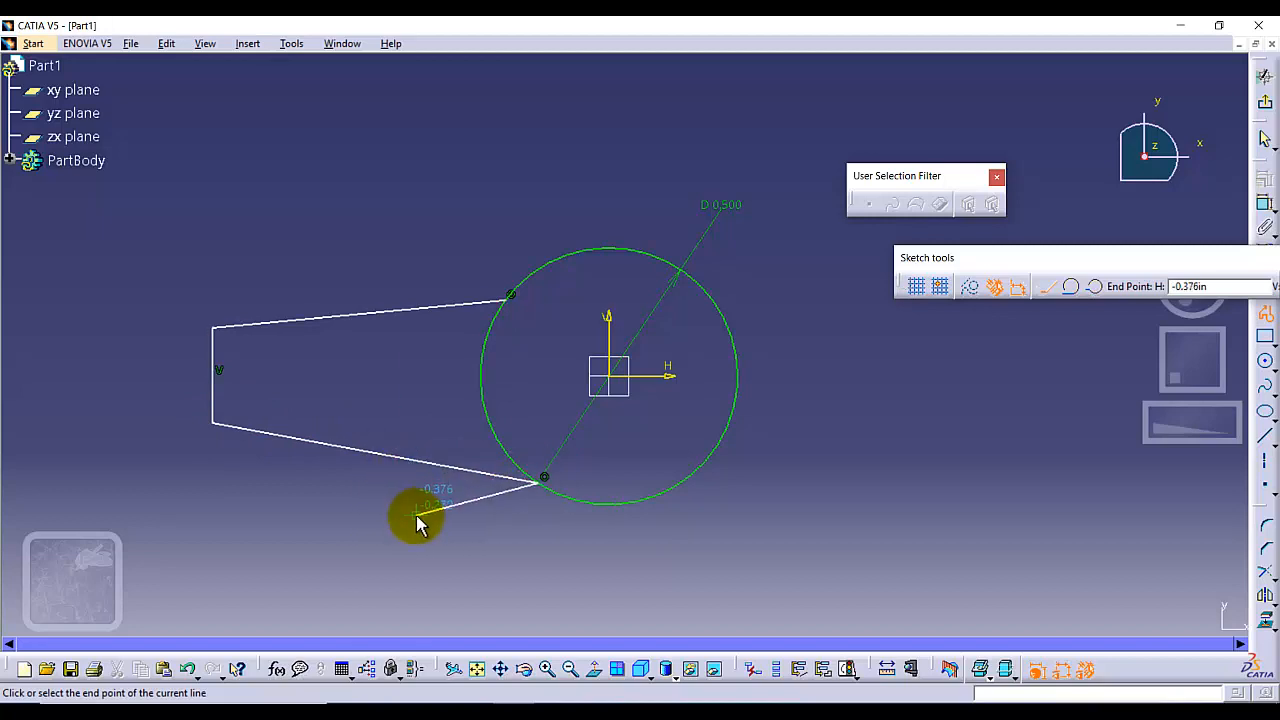
key("Escape")
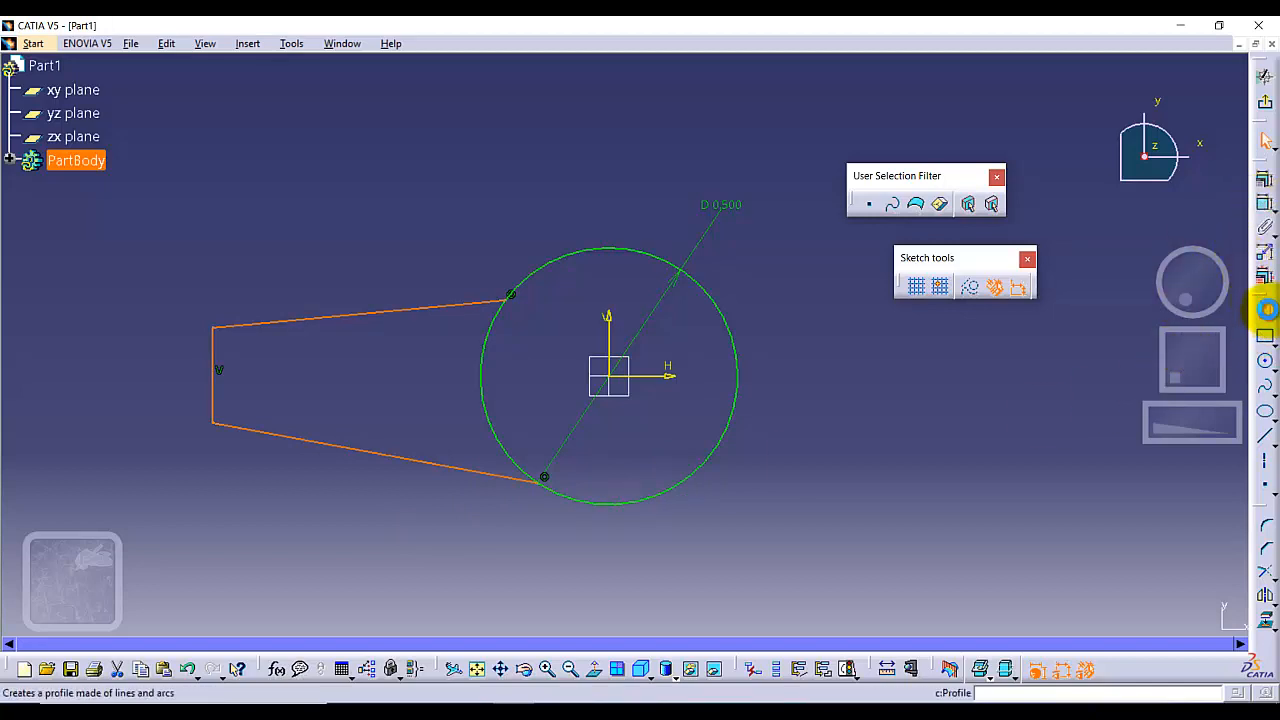
Draw a matching three-line tapered profile right of the circle, starting and ending on the circle, with a vertical end line
left_click(1265, 312)
left_click(718, 295)
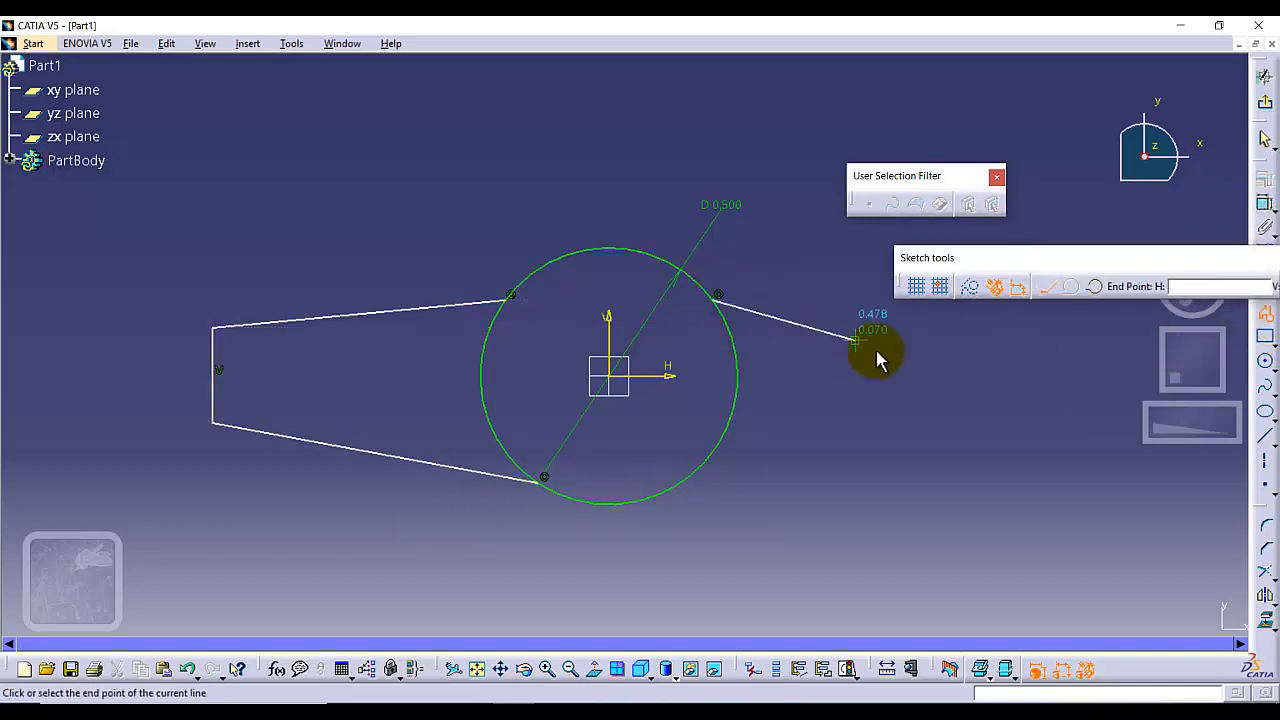
left_click(983, 334)
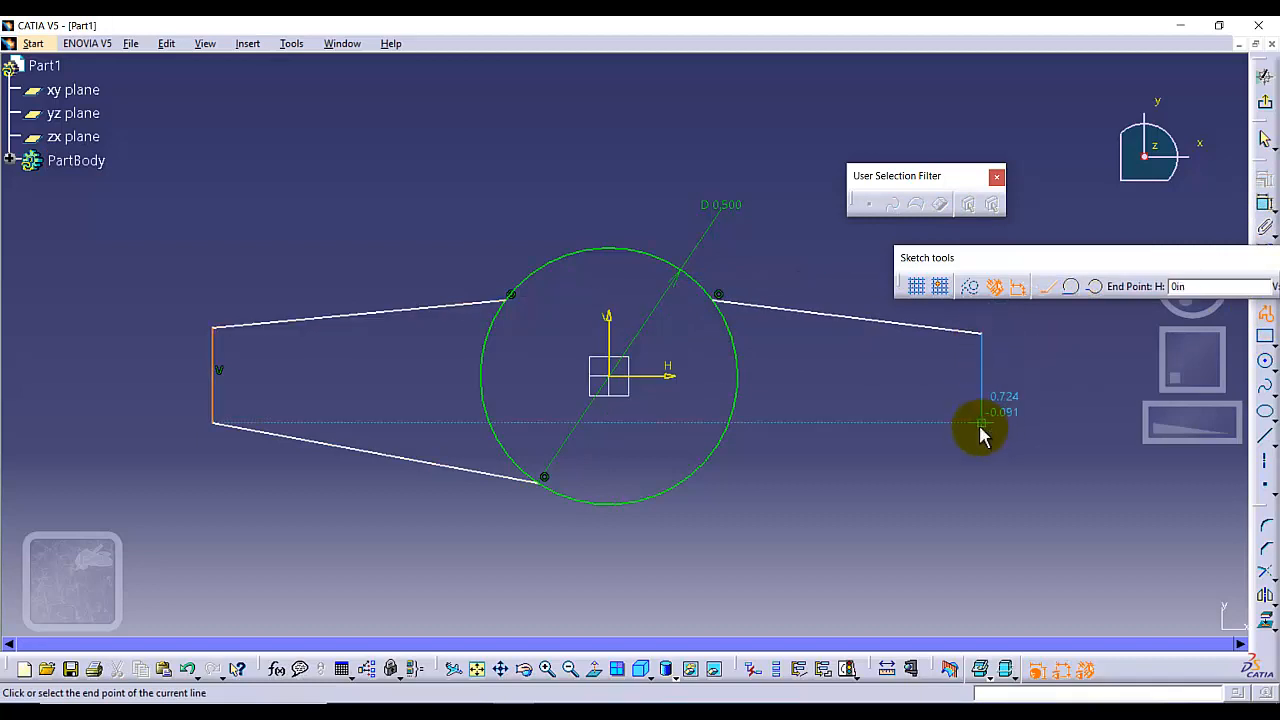
left_click(981, 423)
left_click(697, 470)
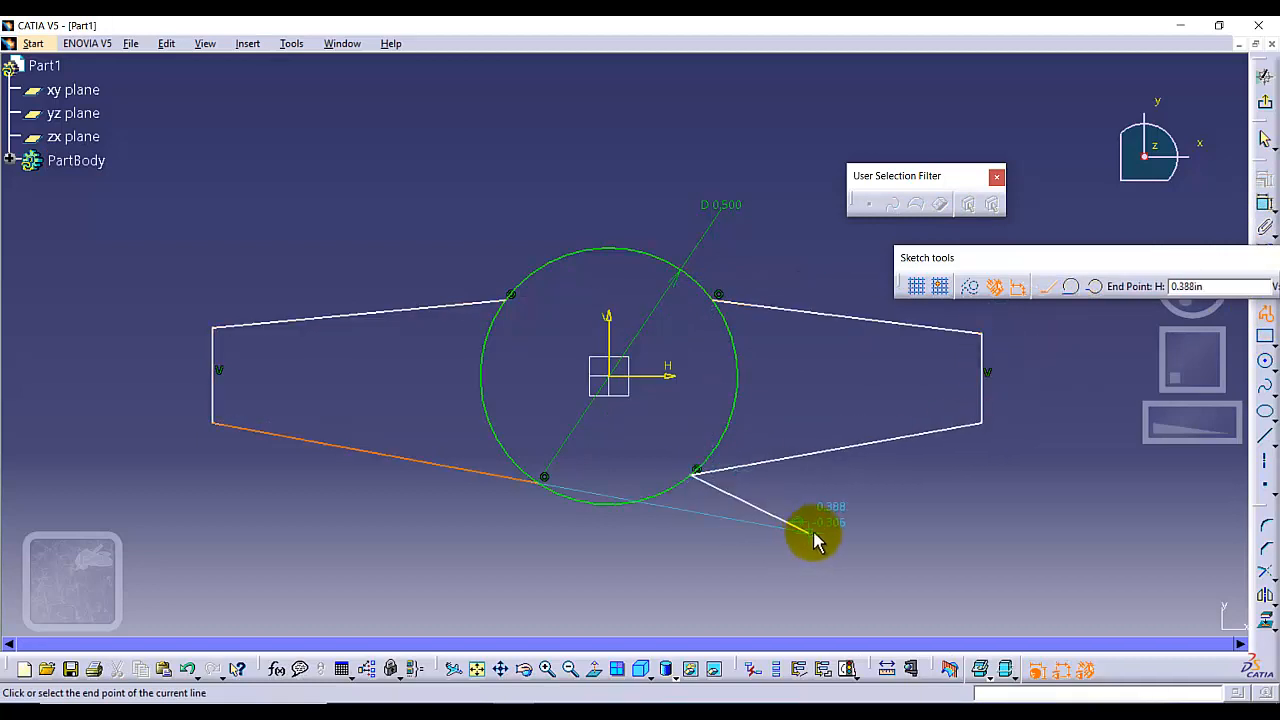
key("Escape")
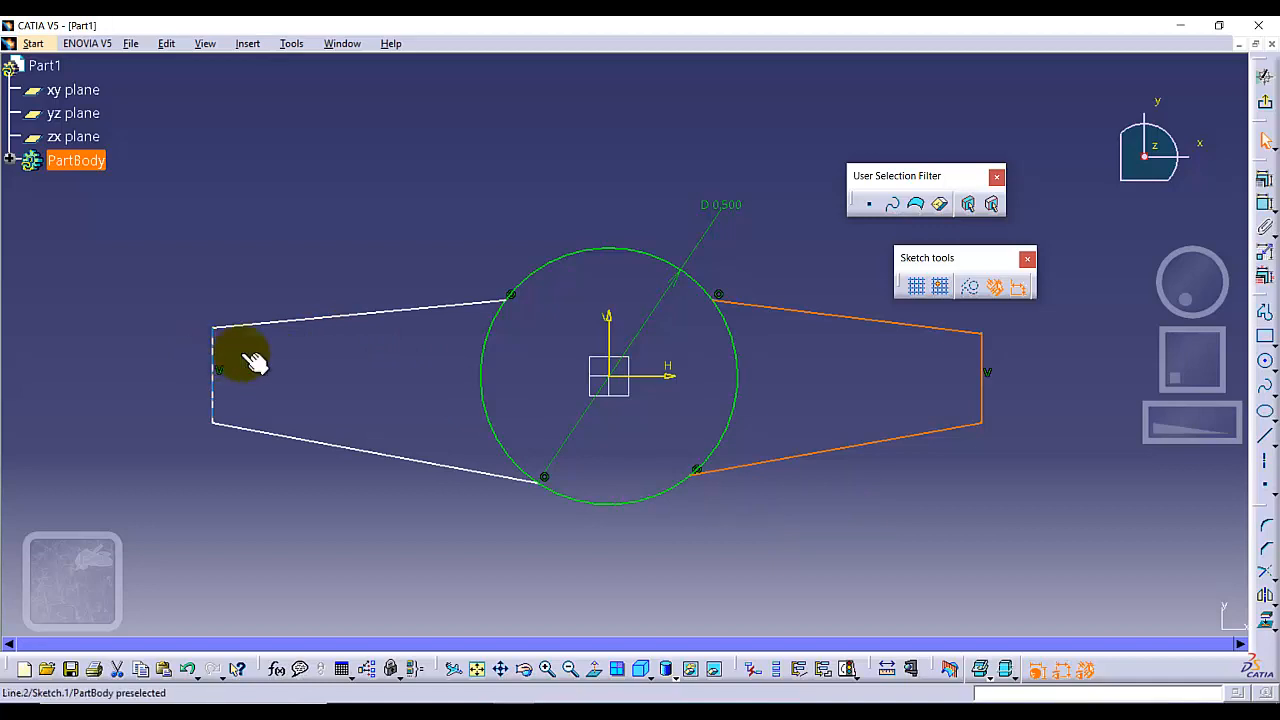
Constrain the two vertical end lines to be symmetric about the vertical axis
left_click(913, 378)
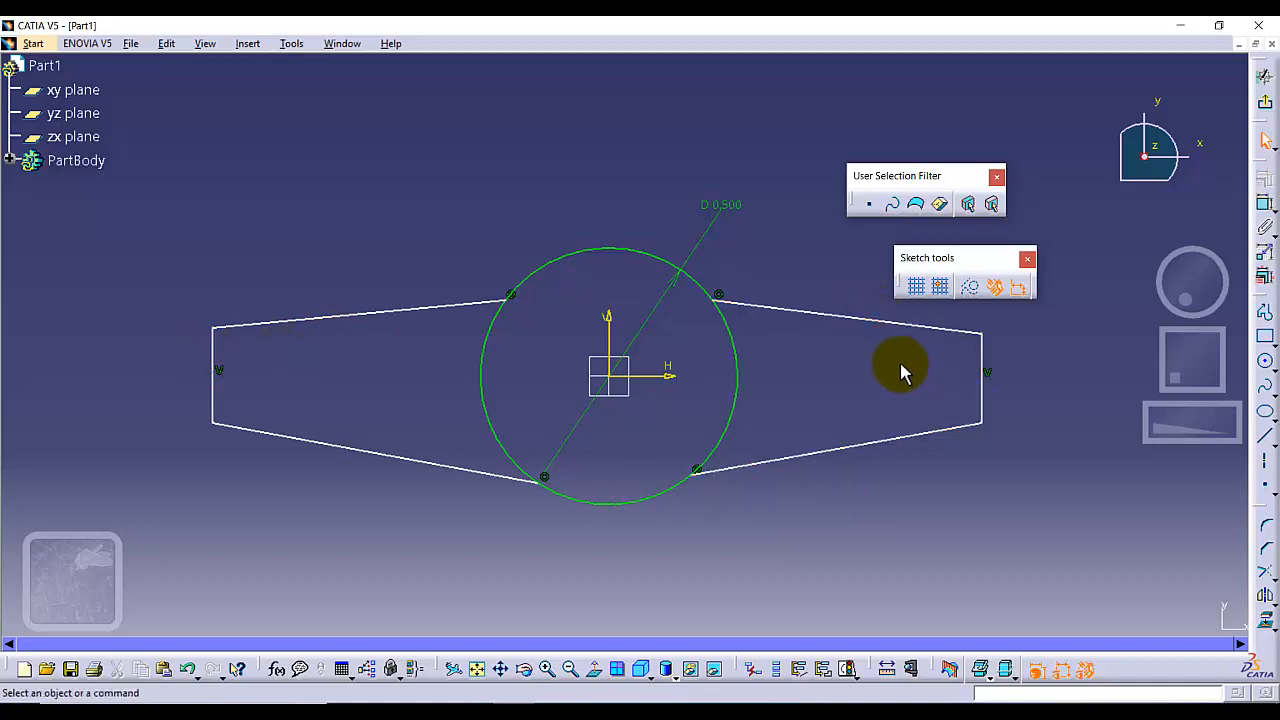
left_click(212, 360)
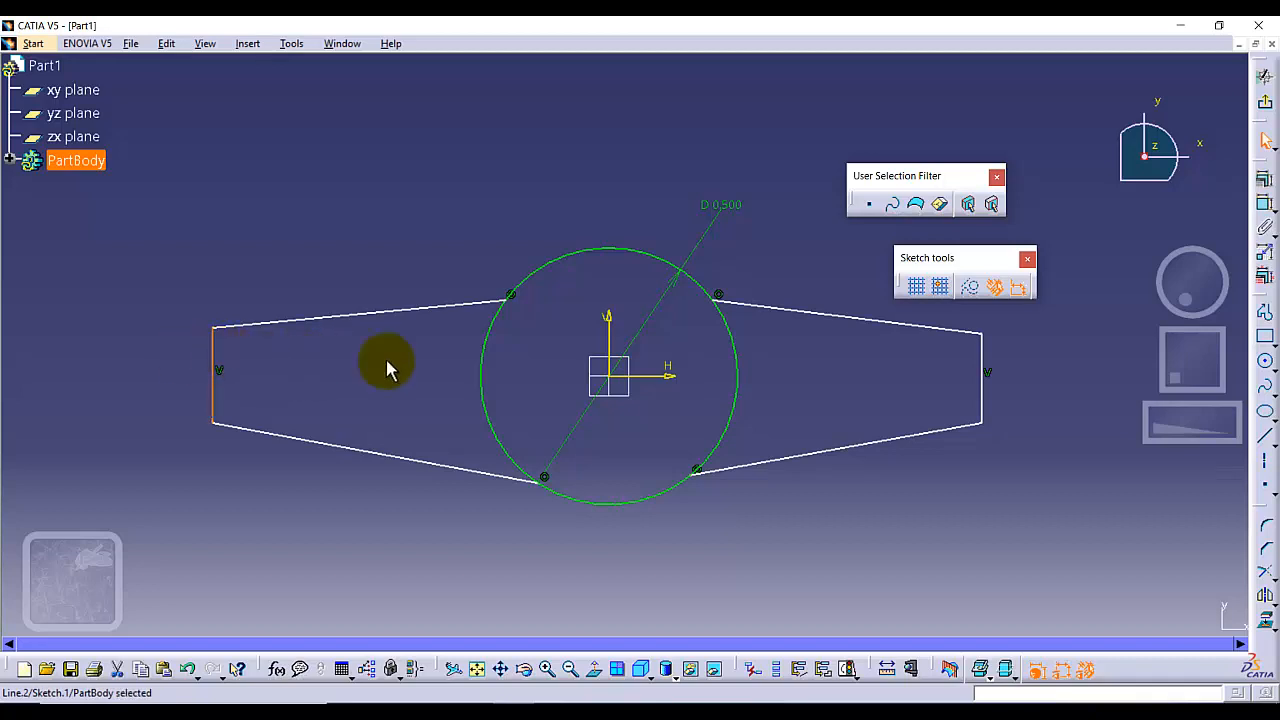
left_click(990, 362, "ctrl")
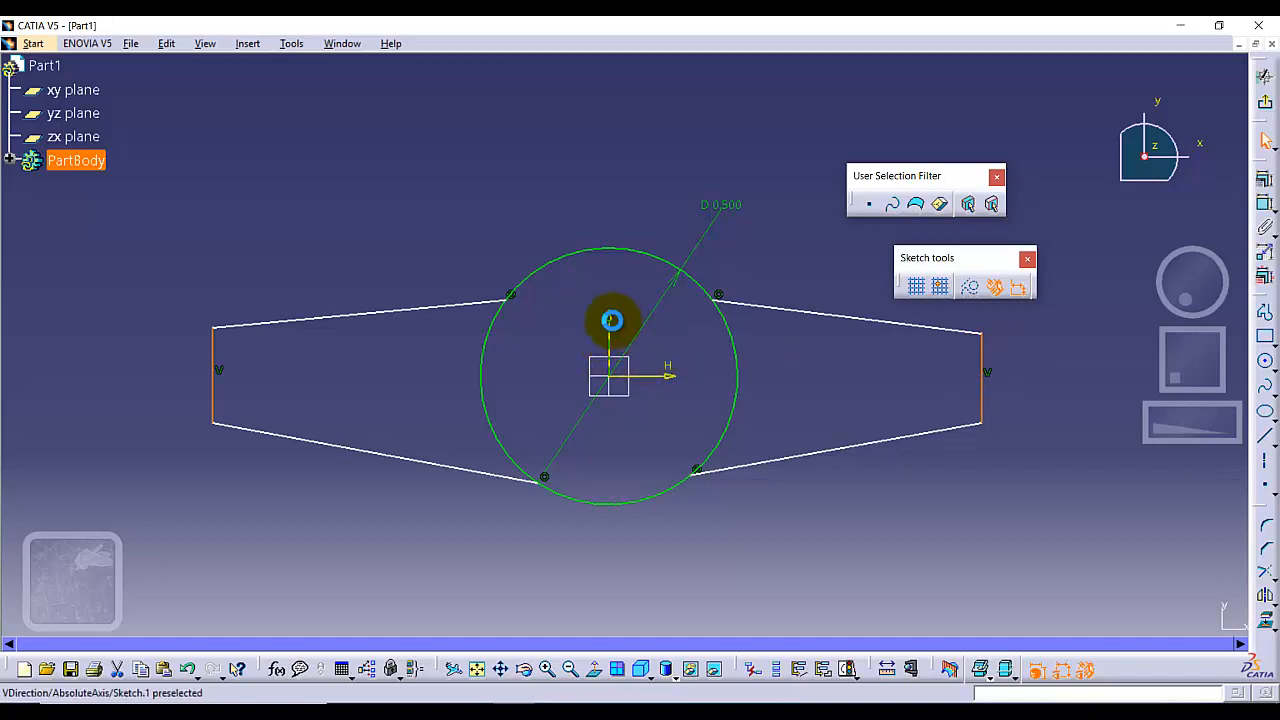
left_click(610, 320, "ctrl")
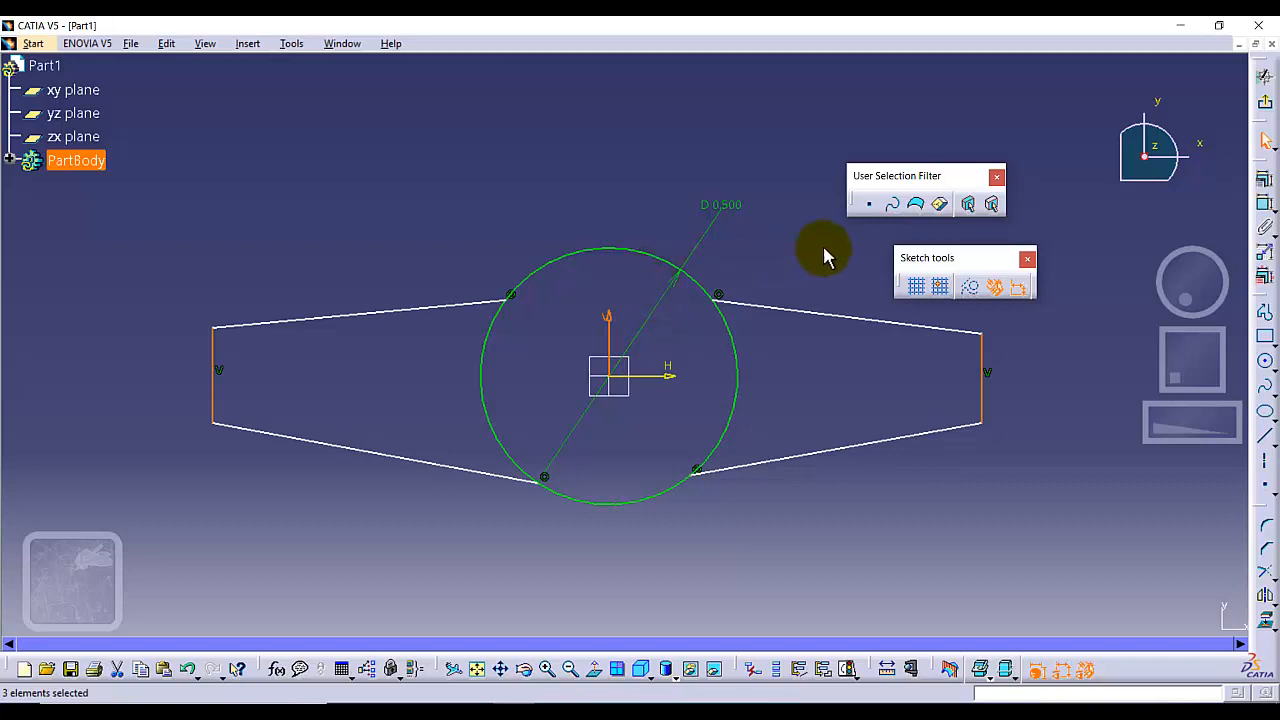
left_click(1265, 183)
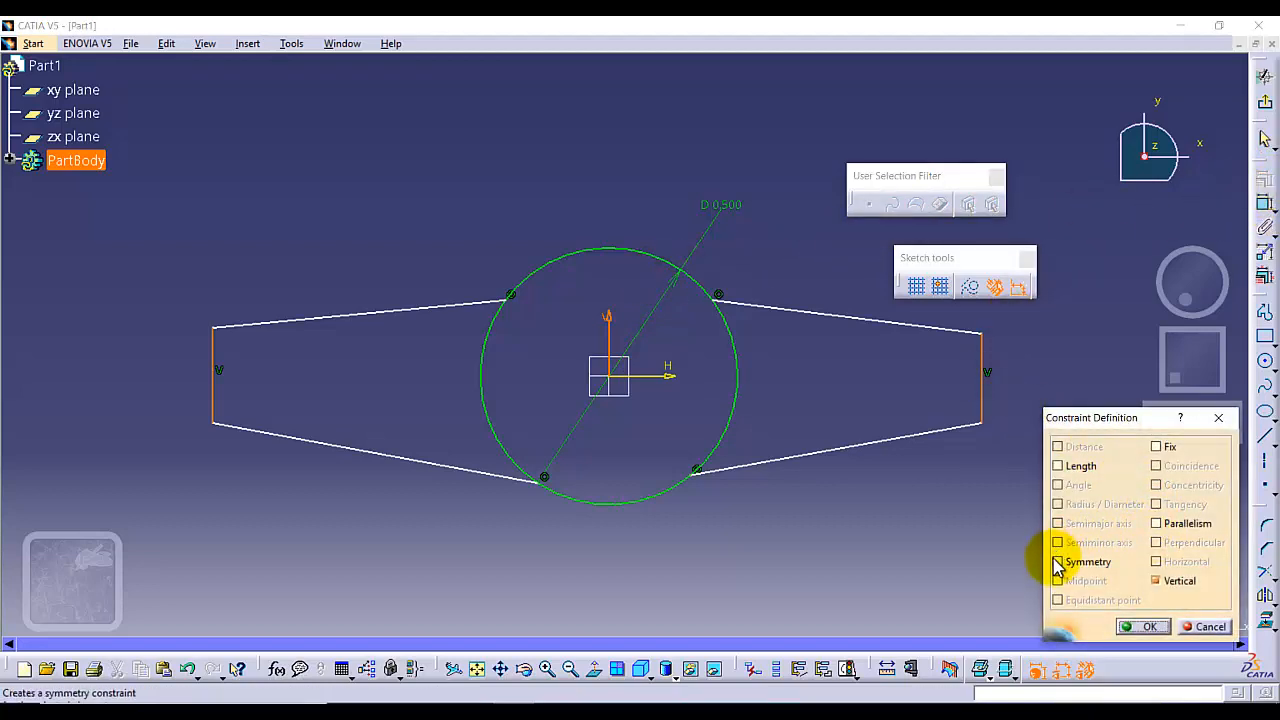
left_click(1058, 561)
left_click(1128, 627)
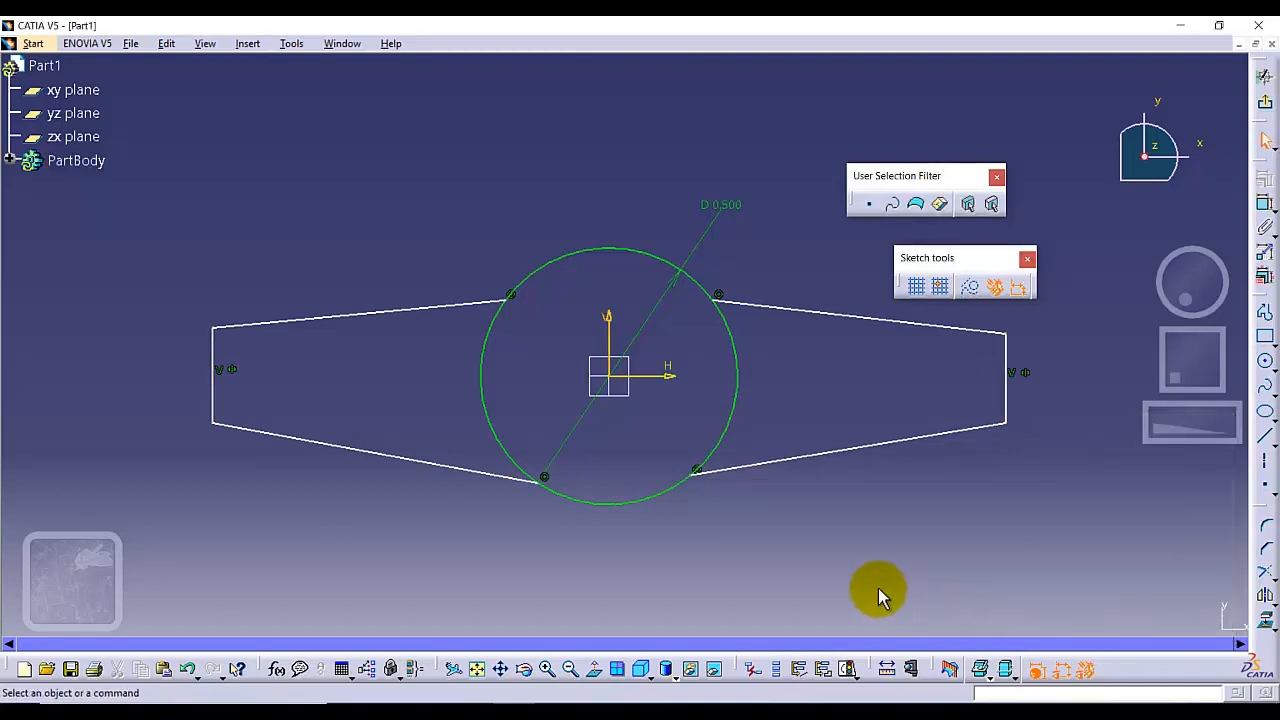
Constrain the two left tapered lines to be symmetric about the horizontal axis
left_click(384, 312)
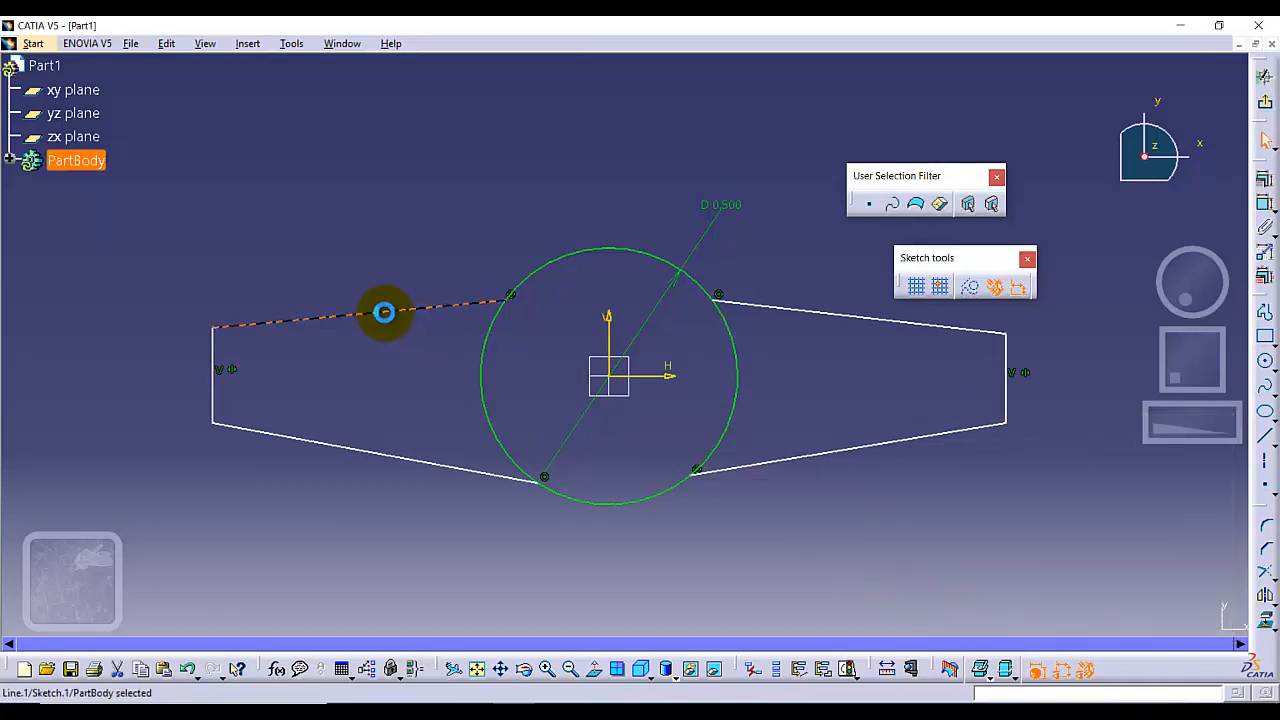
left_click(377, 452, "ctrl")
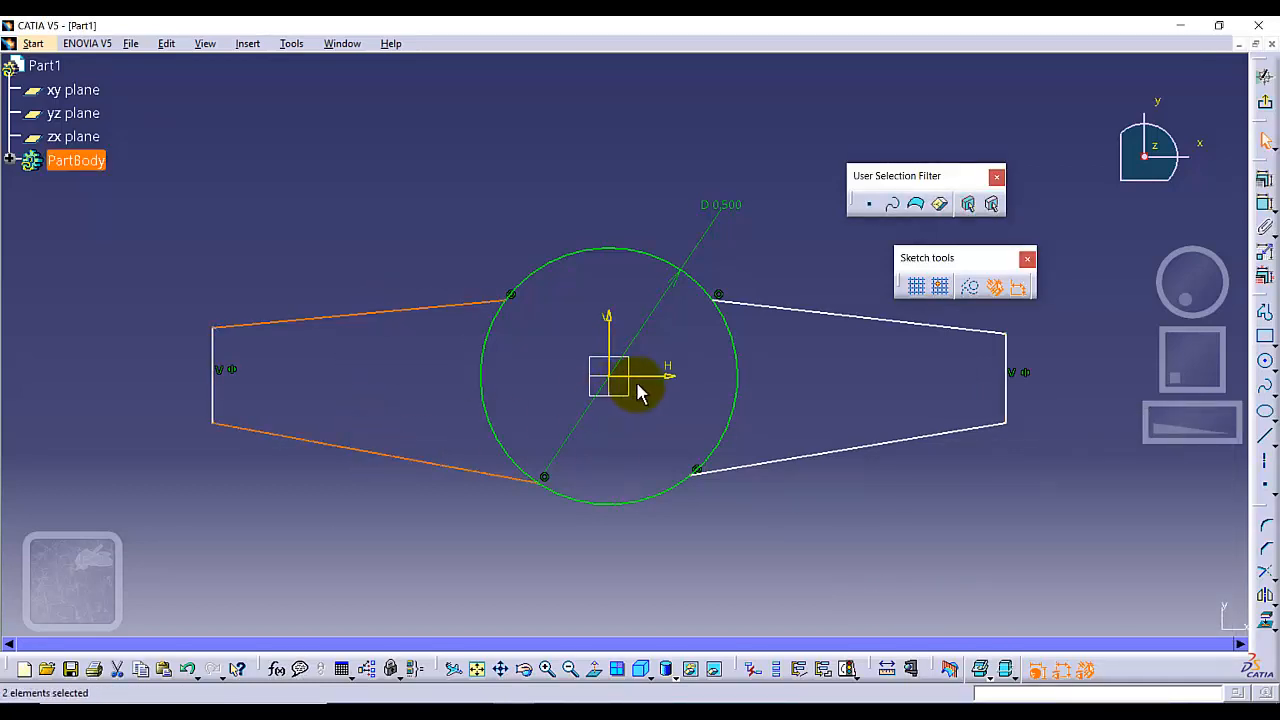
left_click(654, 376, "ctrl")
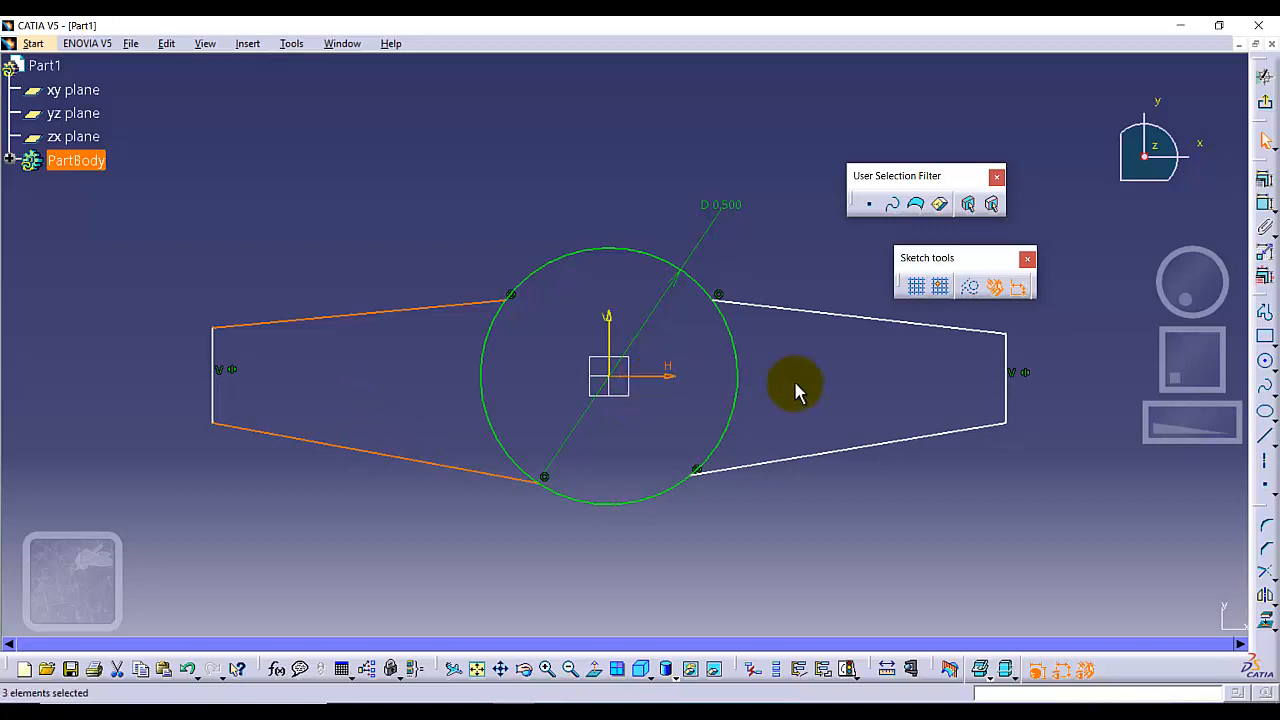
left_click(1265, 178)
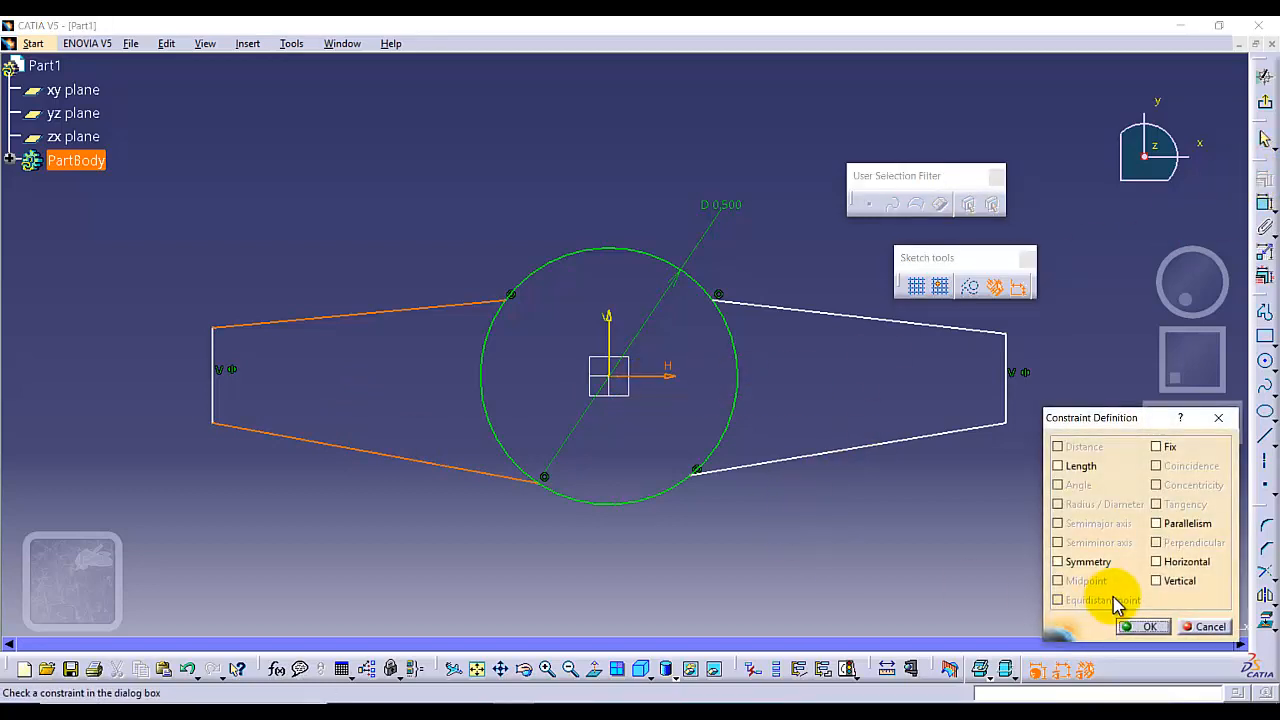
left_click(1060, 560)
left_click(1142, 623)
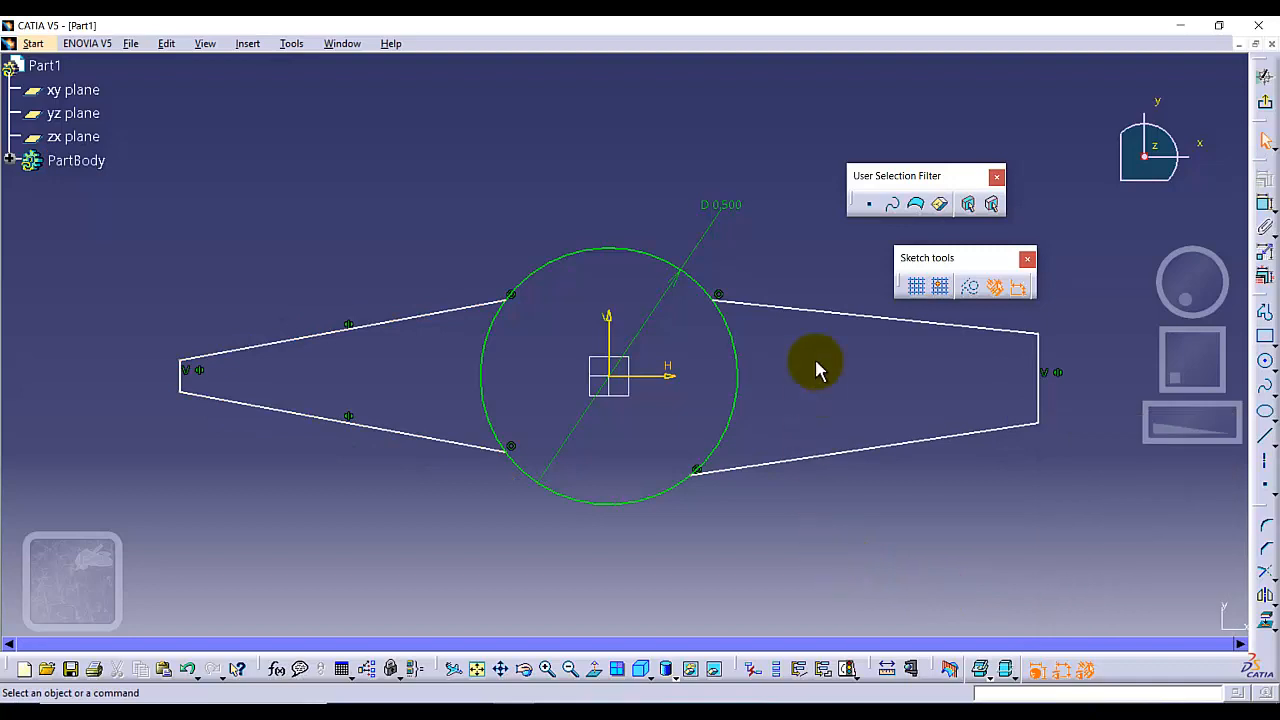
Constrain the two right tapered lines to be symmetric about the horizontal axis
left_click(830, 316)
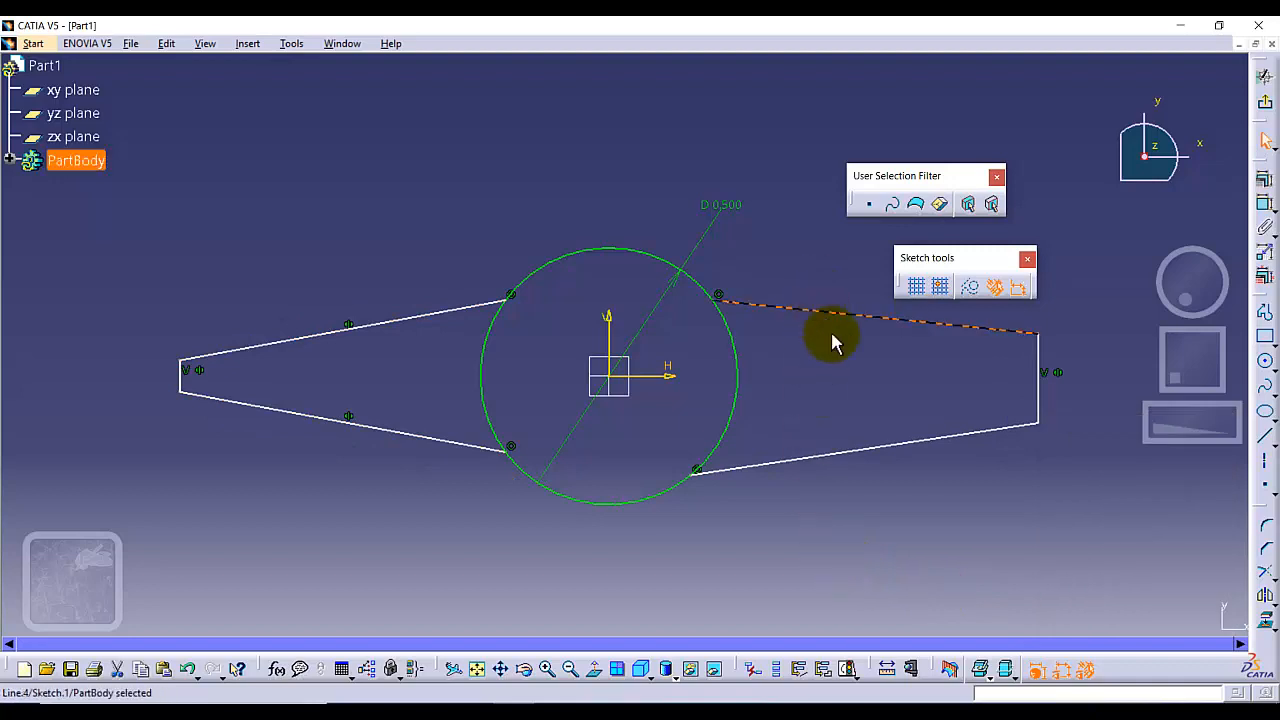
left_click(866, 448, "ctrl")
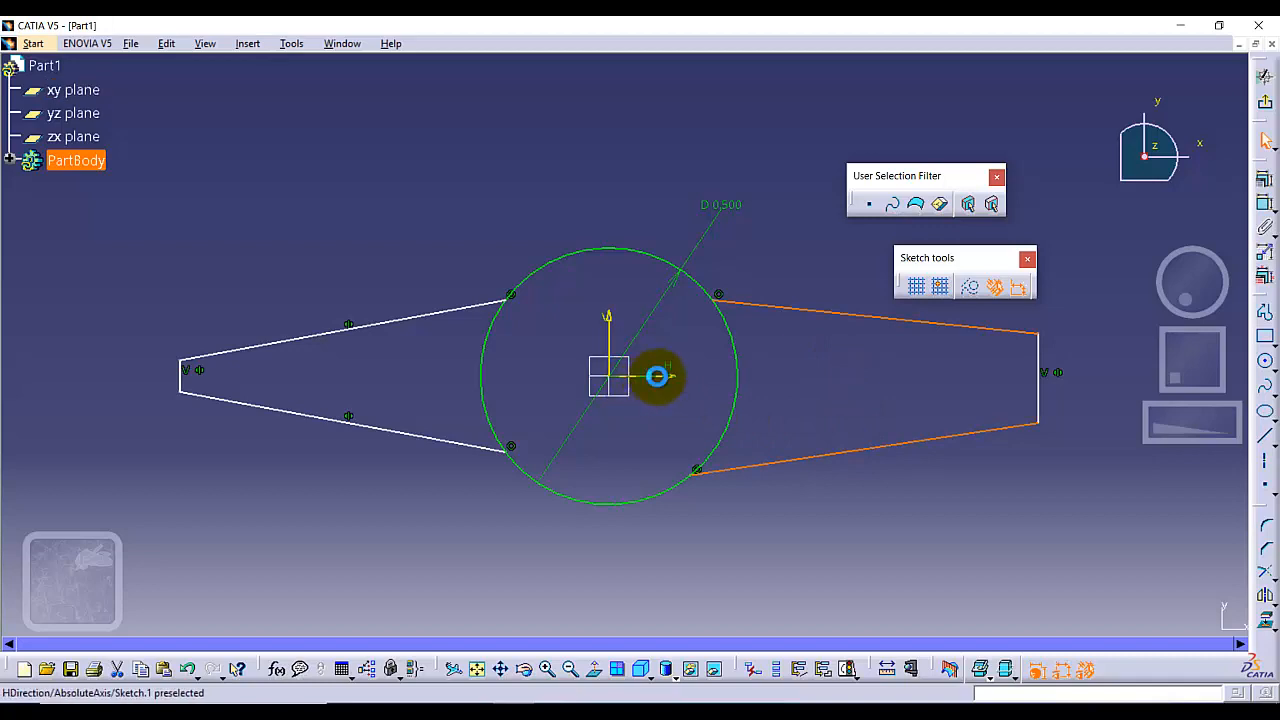
left_click(1264, 179)
left_click(1058, 561)
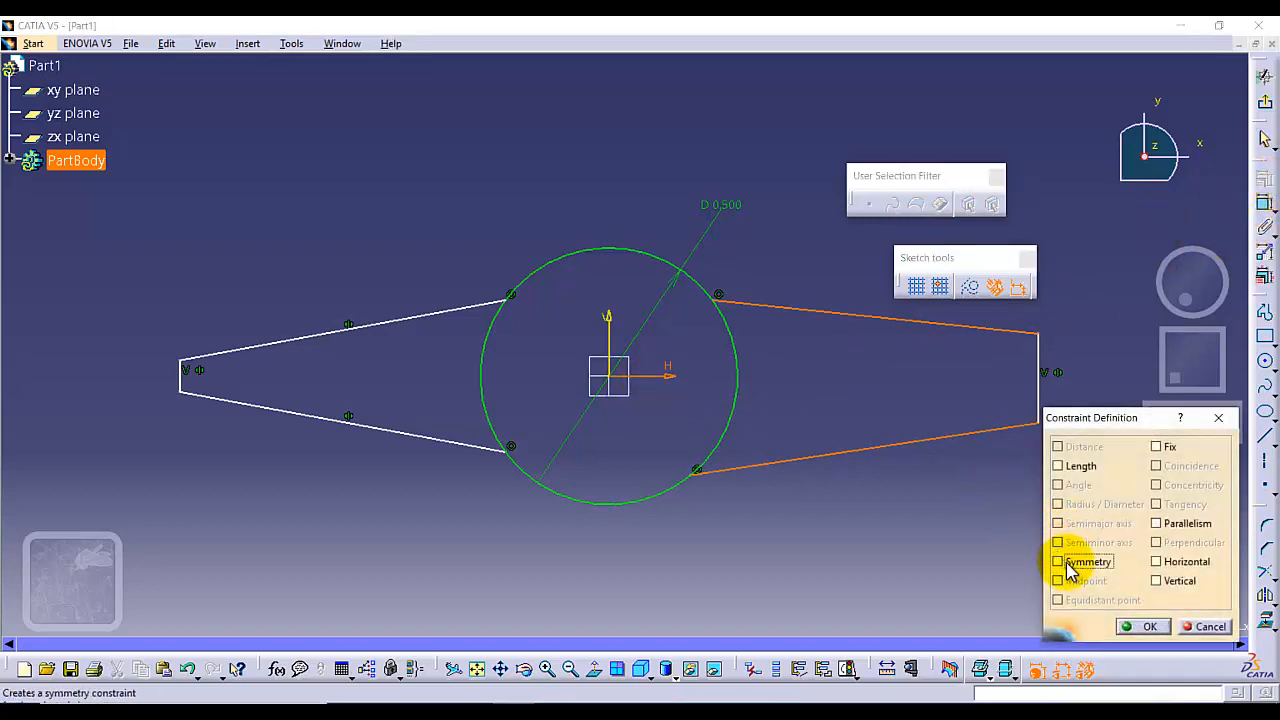
left_click(1143, 626)
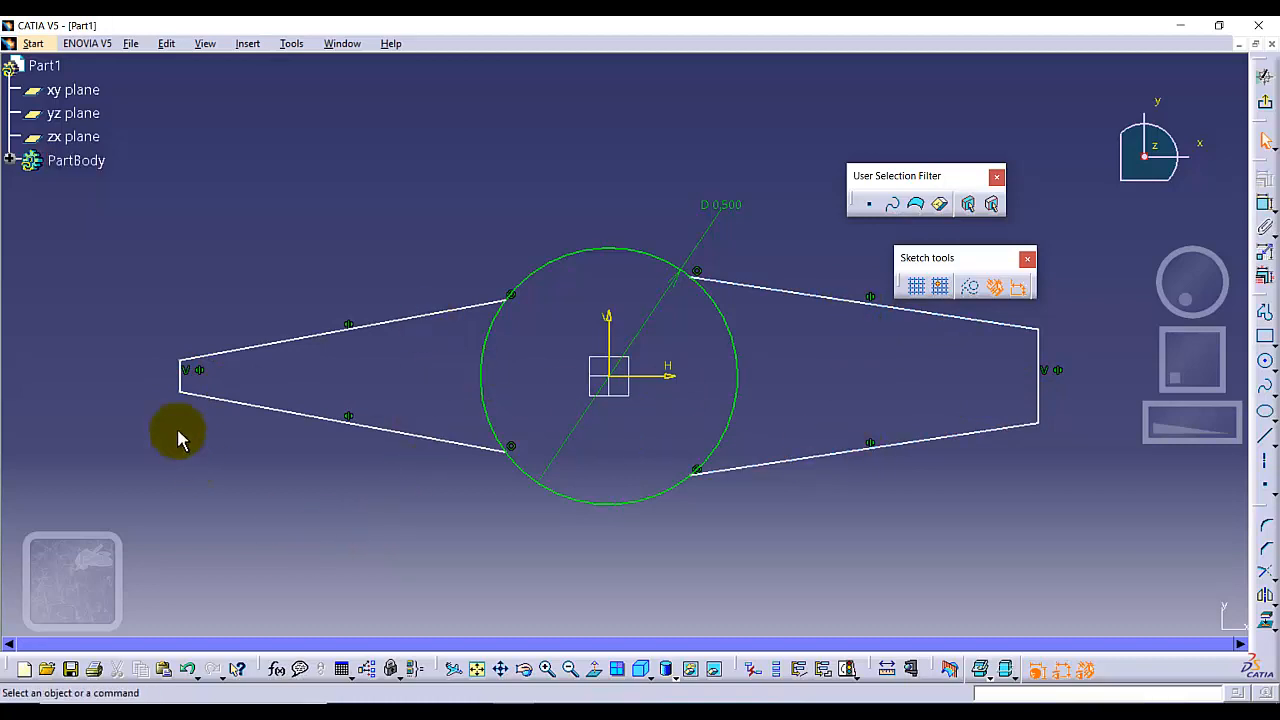
Drag the left end line and the right end corner inward to shorten both sides of the profile
mouse_move(180, 374)
left_mouse_down()
mouse_move(326, 371)
mouse_move(346, 326)
mouse_move(346, 353)
left_mouse_up()
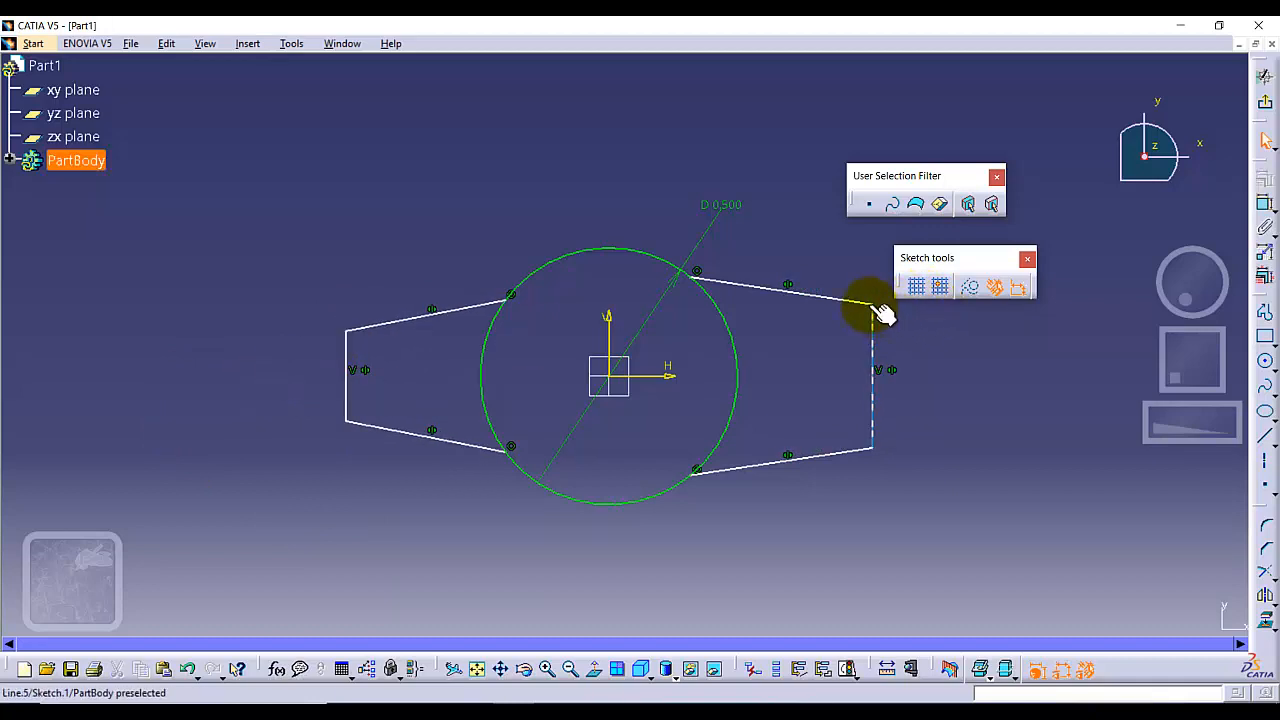
left_click_drag(872, 300, 861, 343)
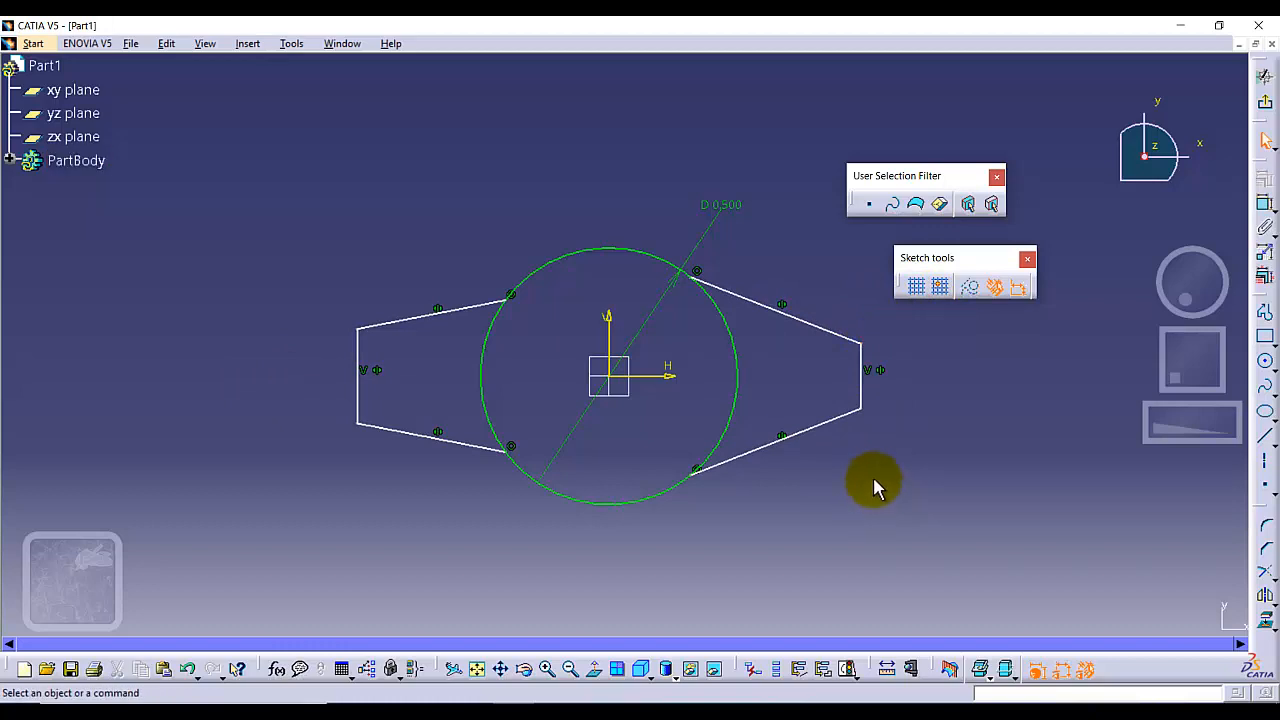
Dimension the left vertical end line and set its length to 0.05 in
left_click(355, 366)
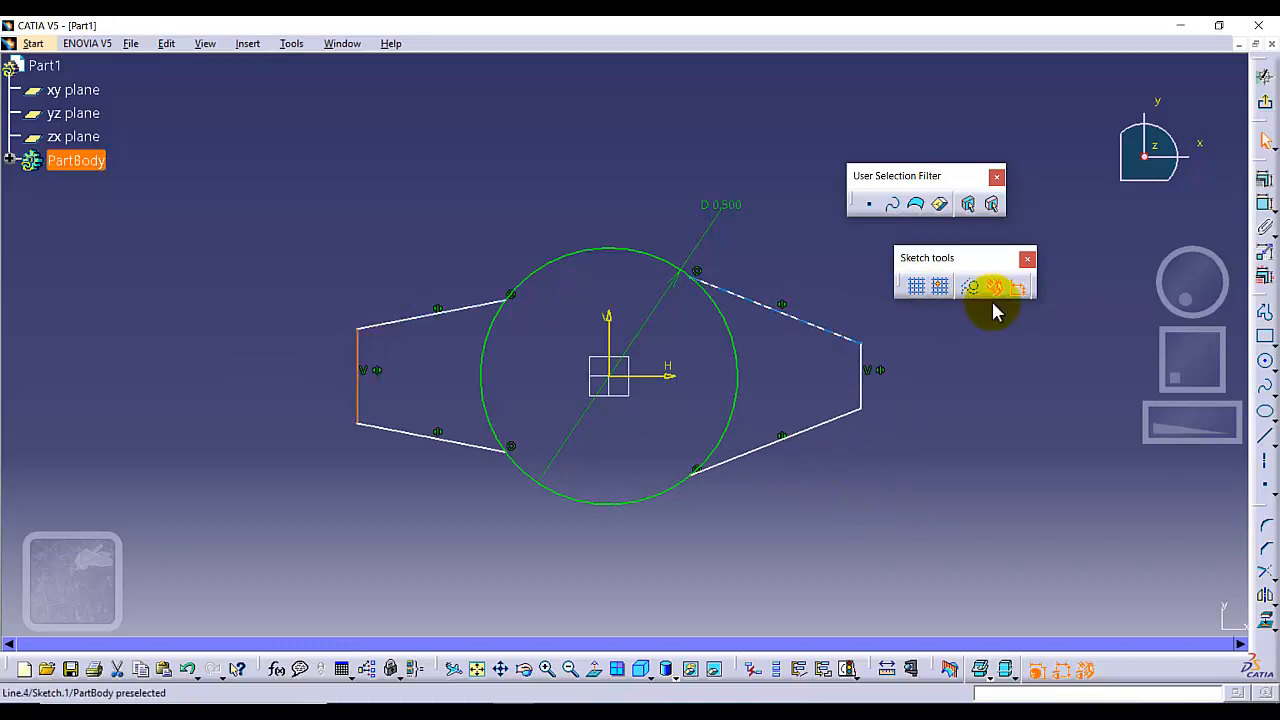
left_click(1265, 203)
left_click(305, 375)
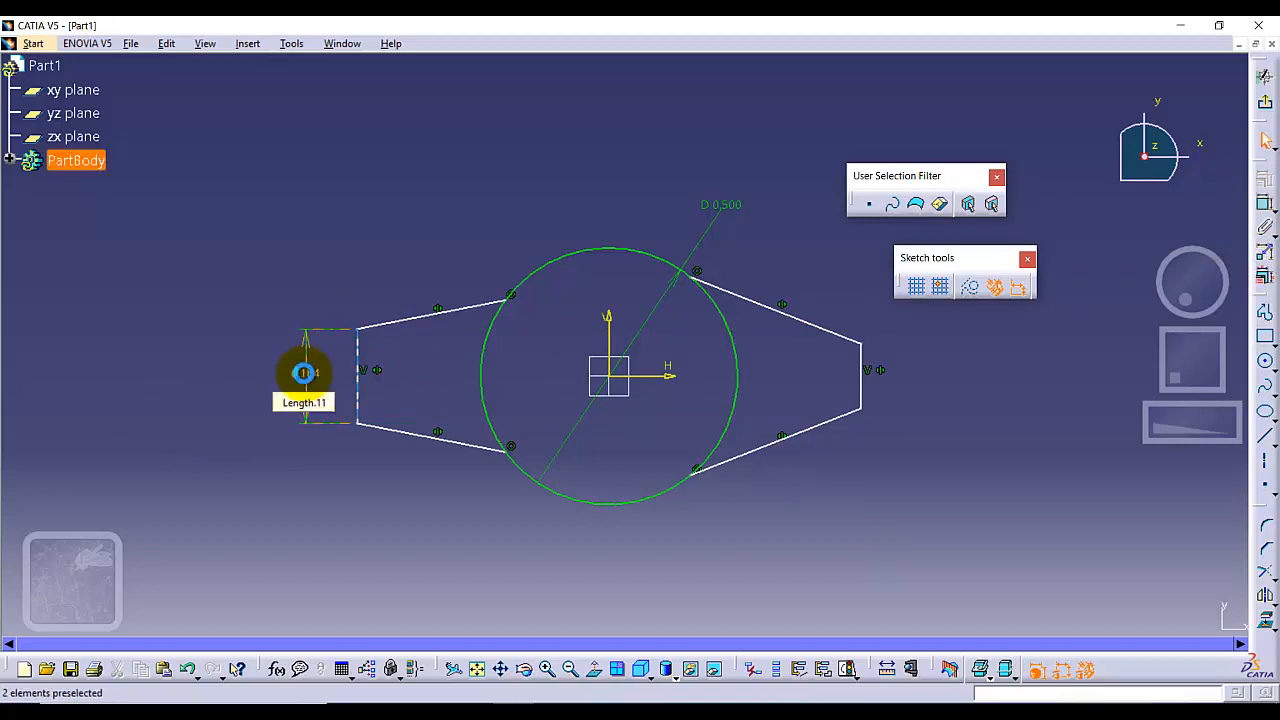
double_click(304, 372)
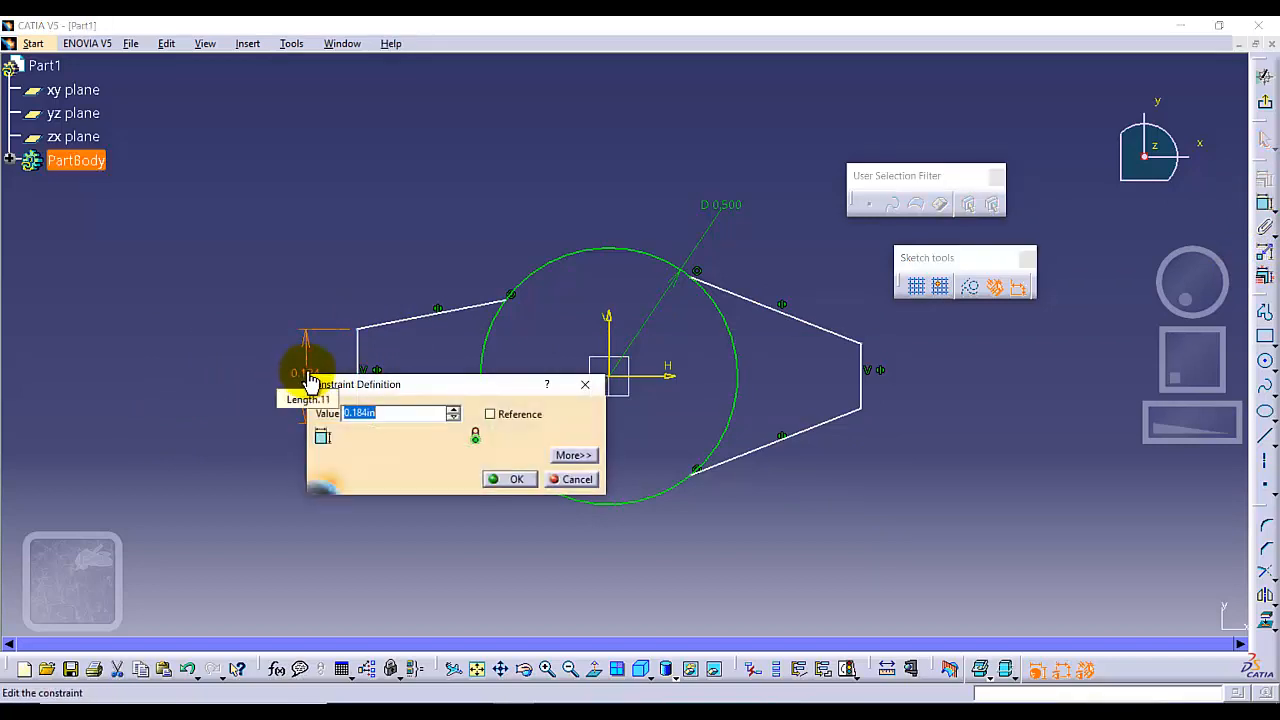
type("0.05")
key("Return")
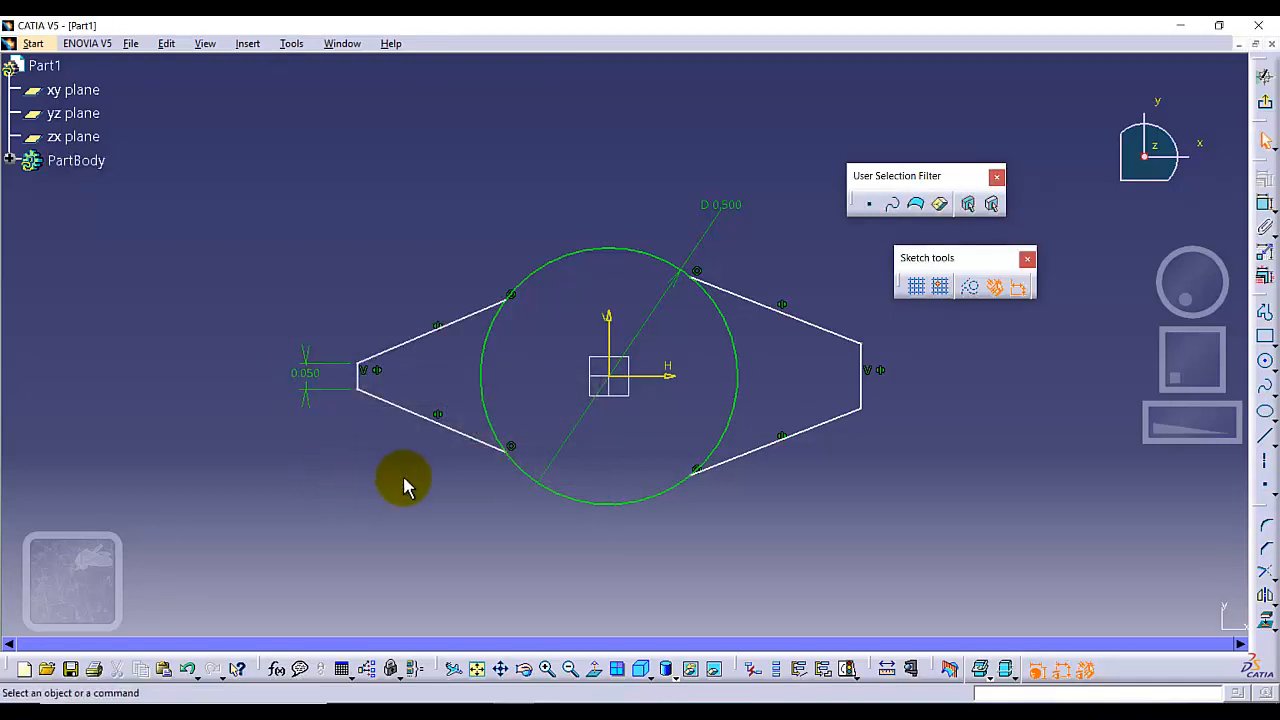
Dimension the right vertical end line and set its length to 0.05 in
left_click(858, 364)
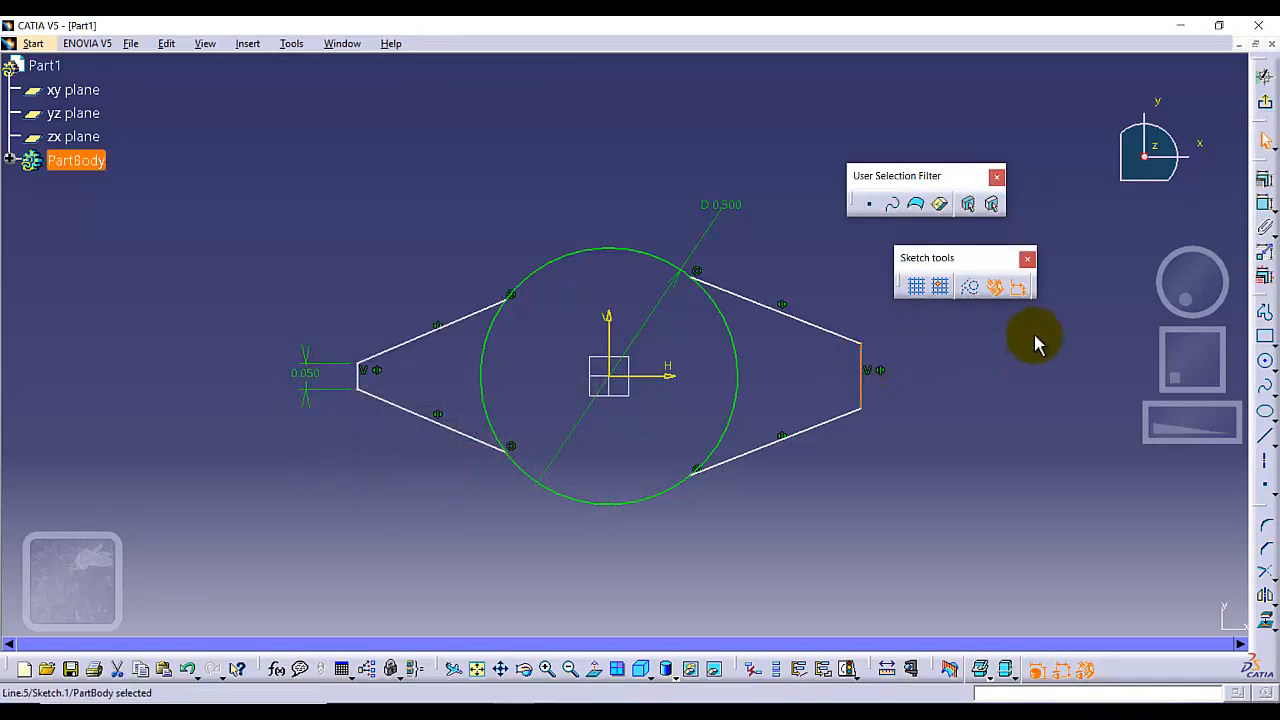
left_click(1260, 190)
left_click(940, 362)
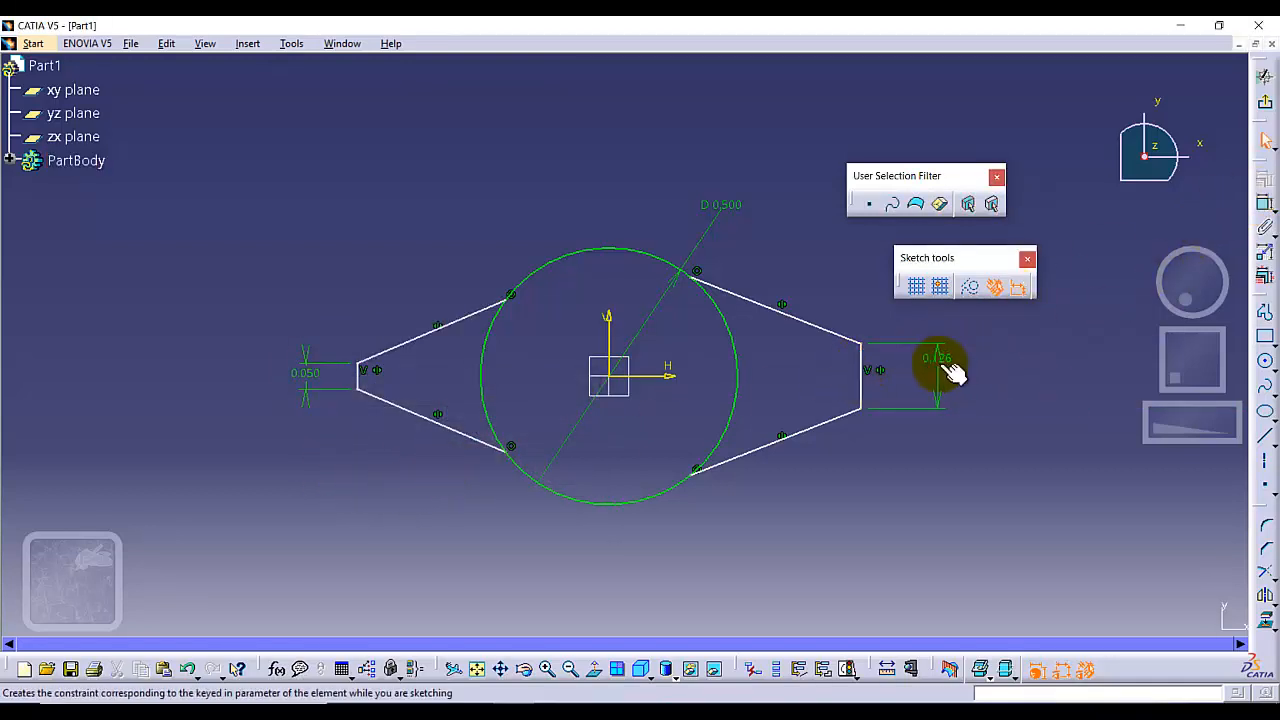
double_click(937, 360)
type("0.050in")
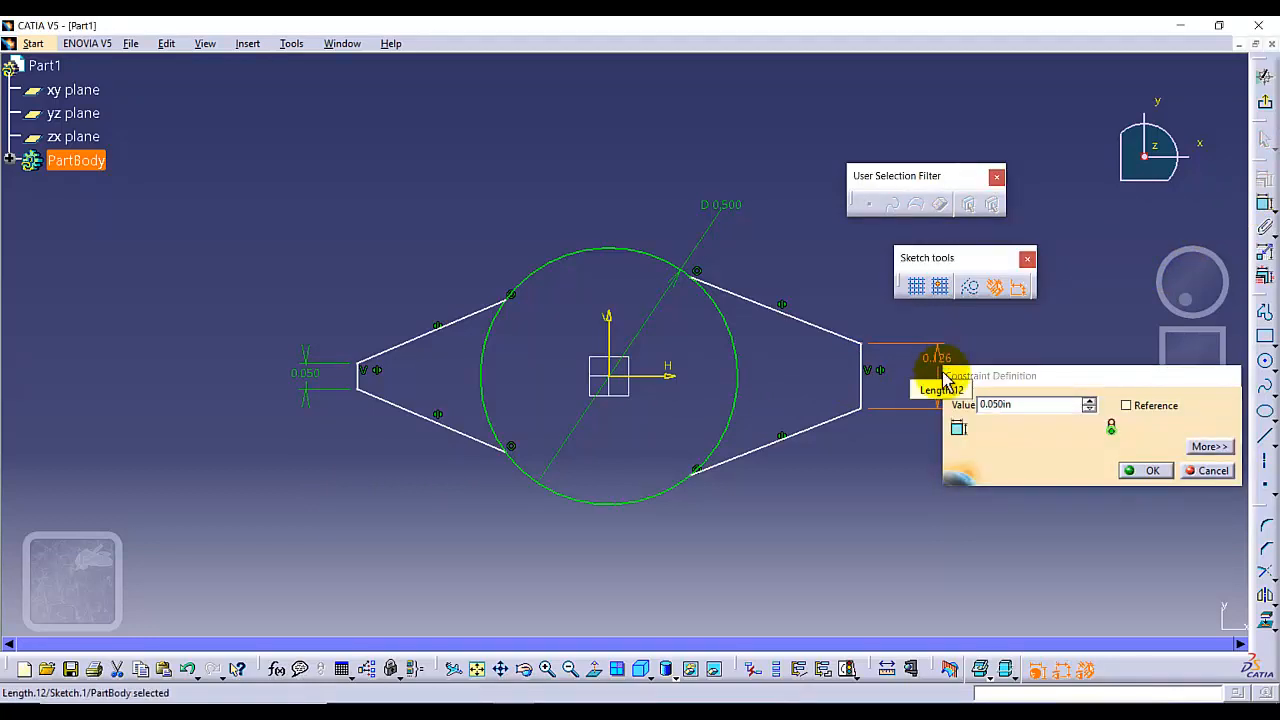
key("Return")
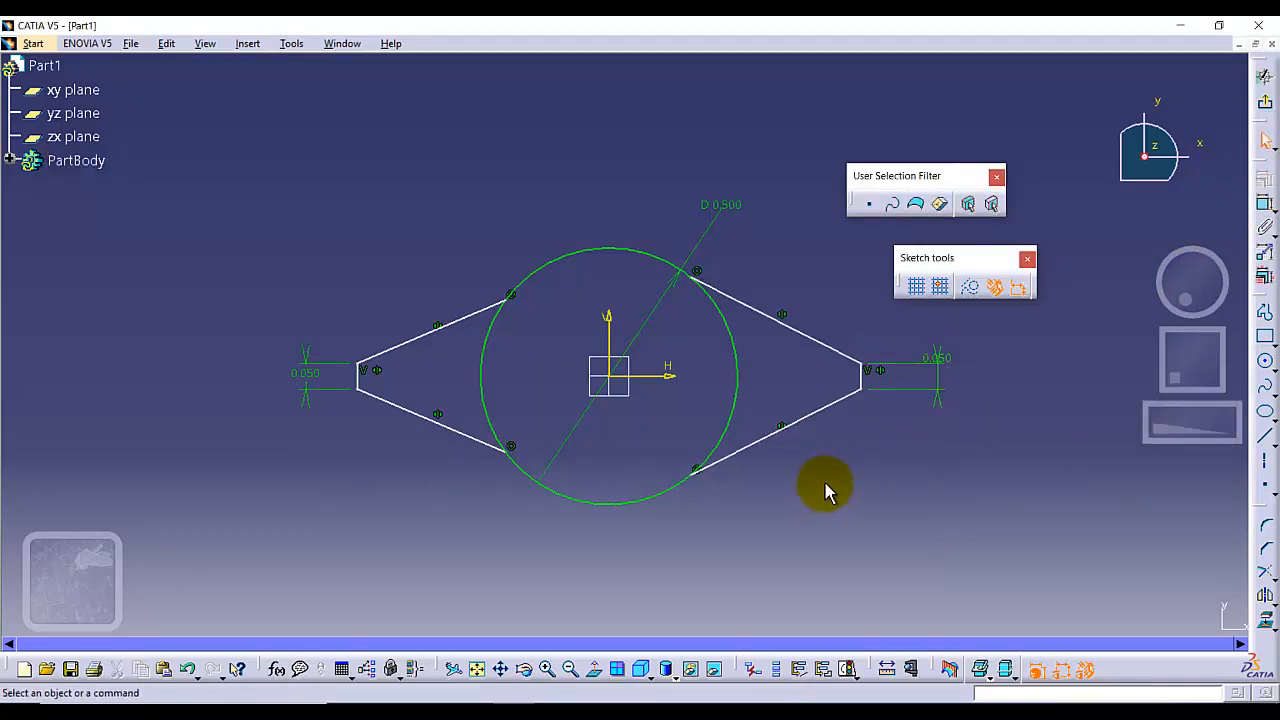
Dimension the distance between the two vertical end lines and set it to 1 in
left_click(360, 378)
left_click(860, 376, "ctrl")
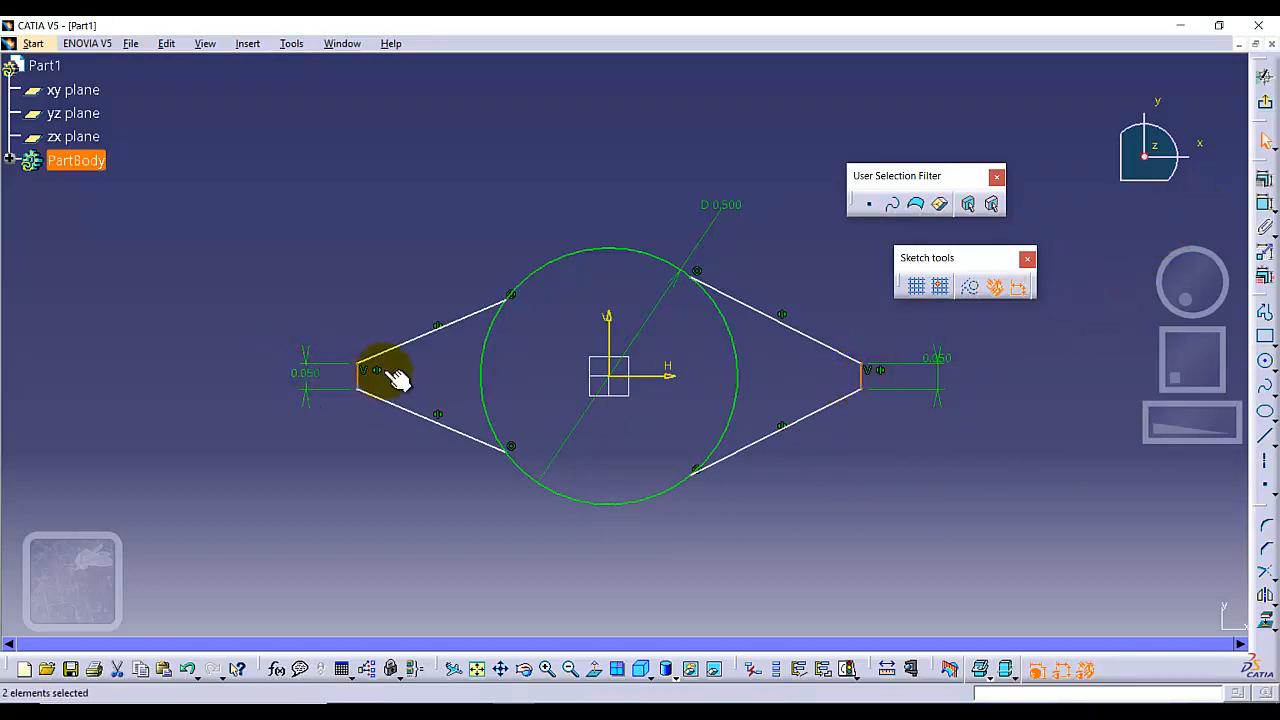
left_click(1265, 180)
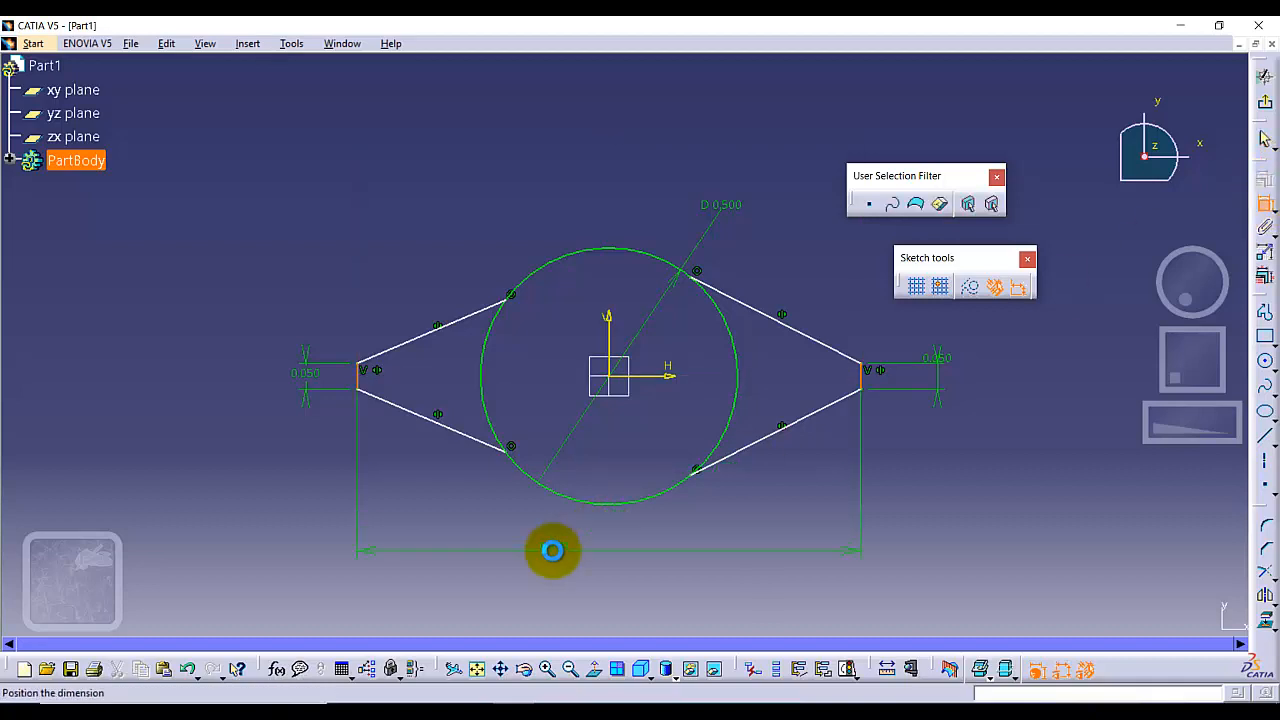
left_click(571, 569)
double_click(575, 570)
type("1")
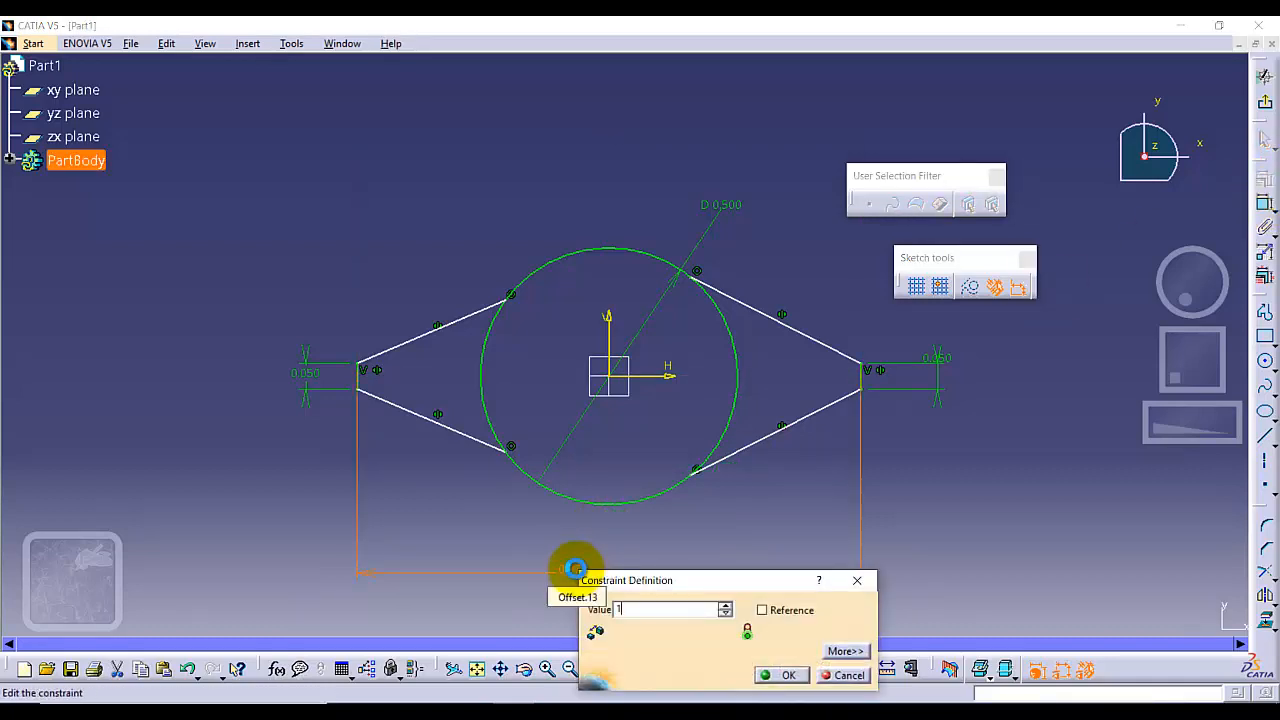
key("Return")
Dimension the angle between the two right tapered lines and set it to 30 degrees
left_click(690, 535)
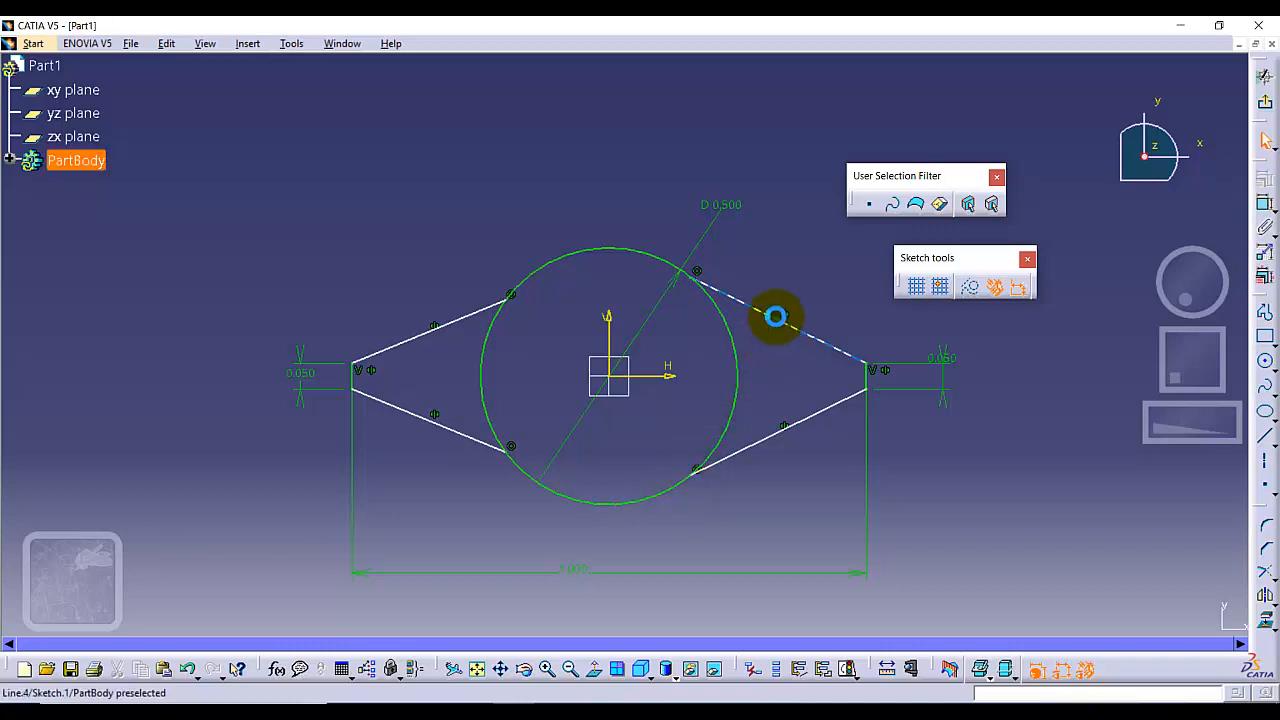
left_click(776, 316)
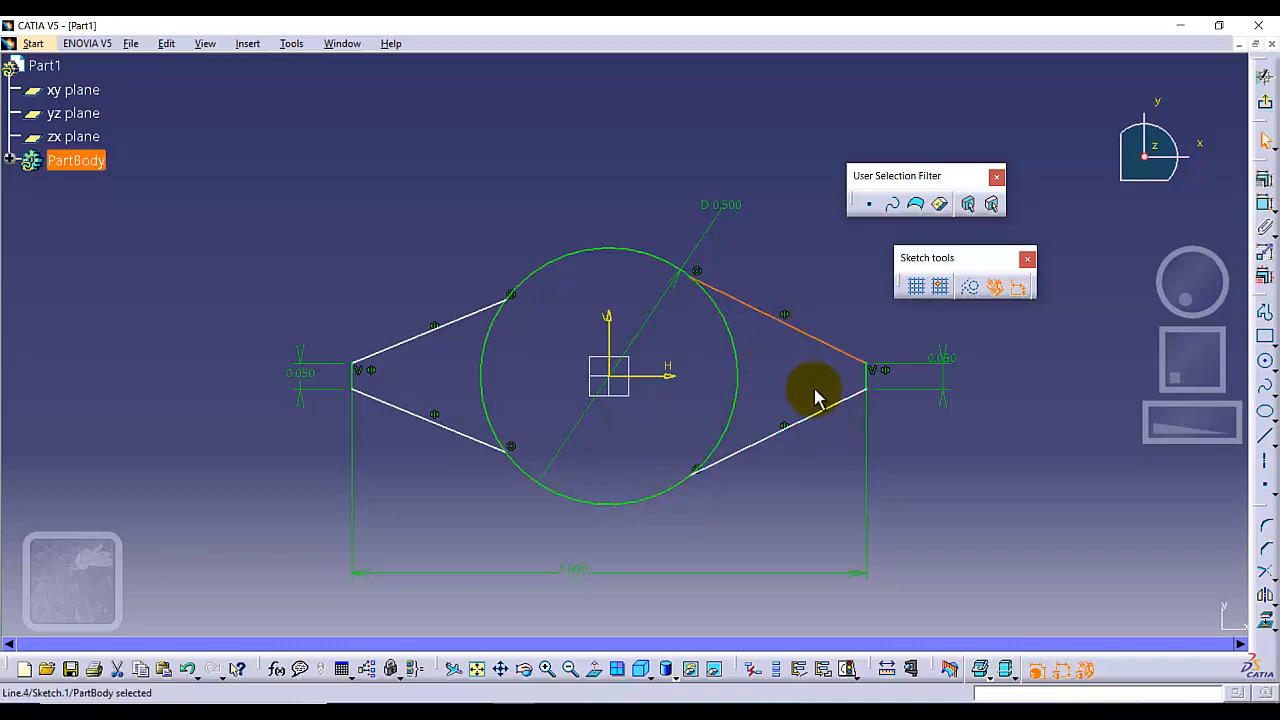
left_click(817, 412, "ctrl")
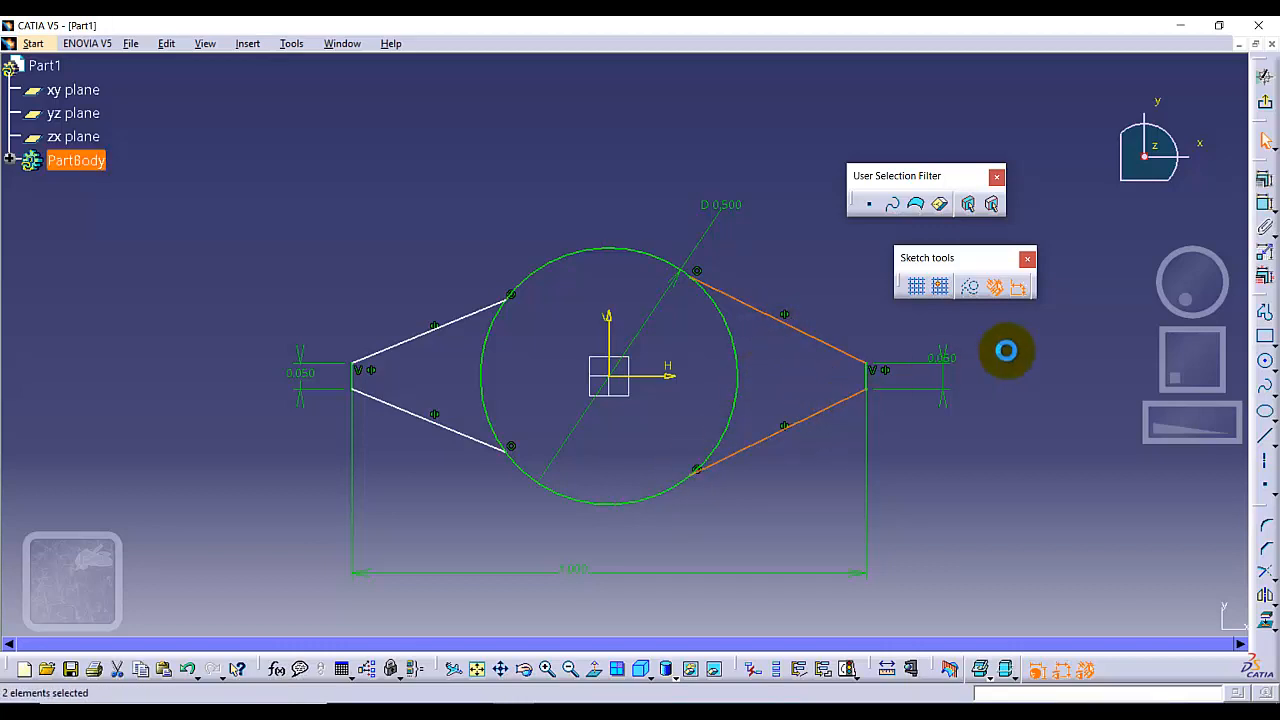
left_click(1265, 205)
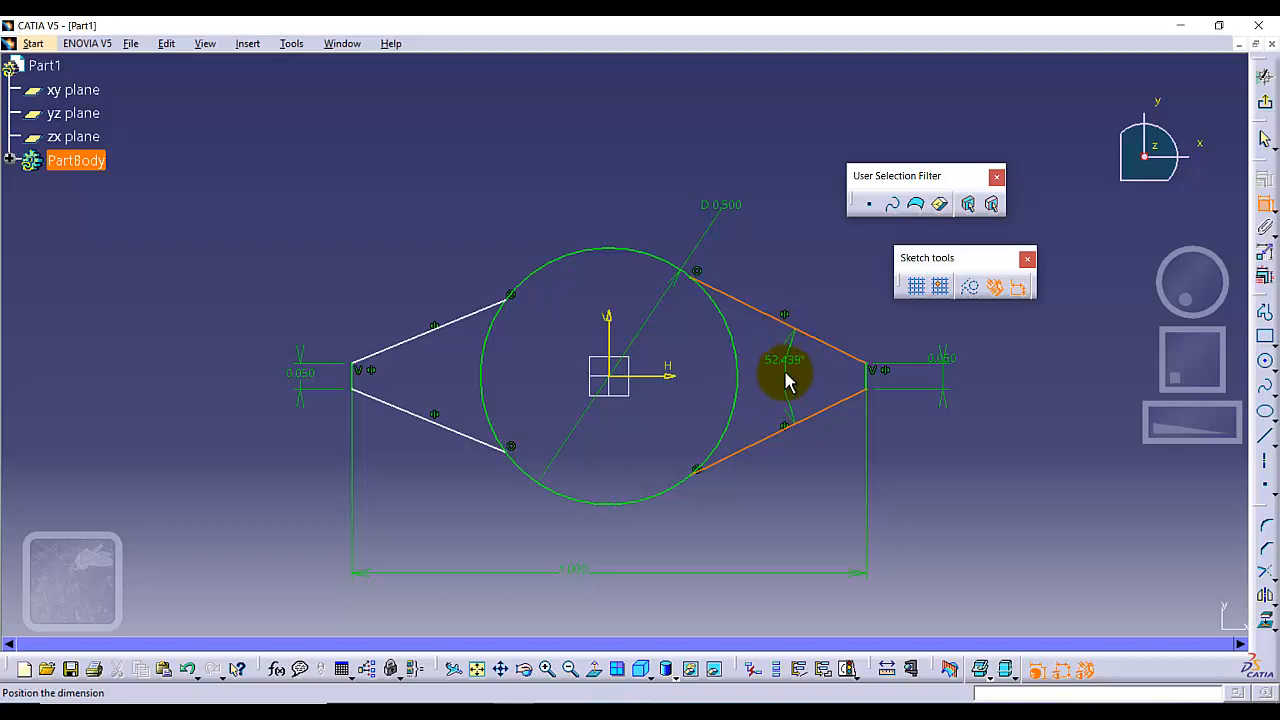
left_click(784, 371)
double_click(784, 371)
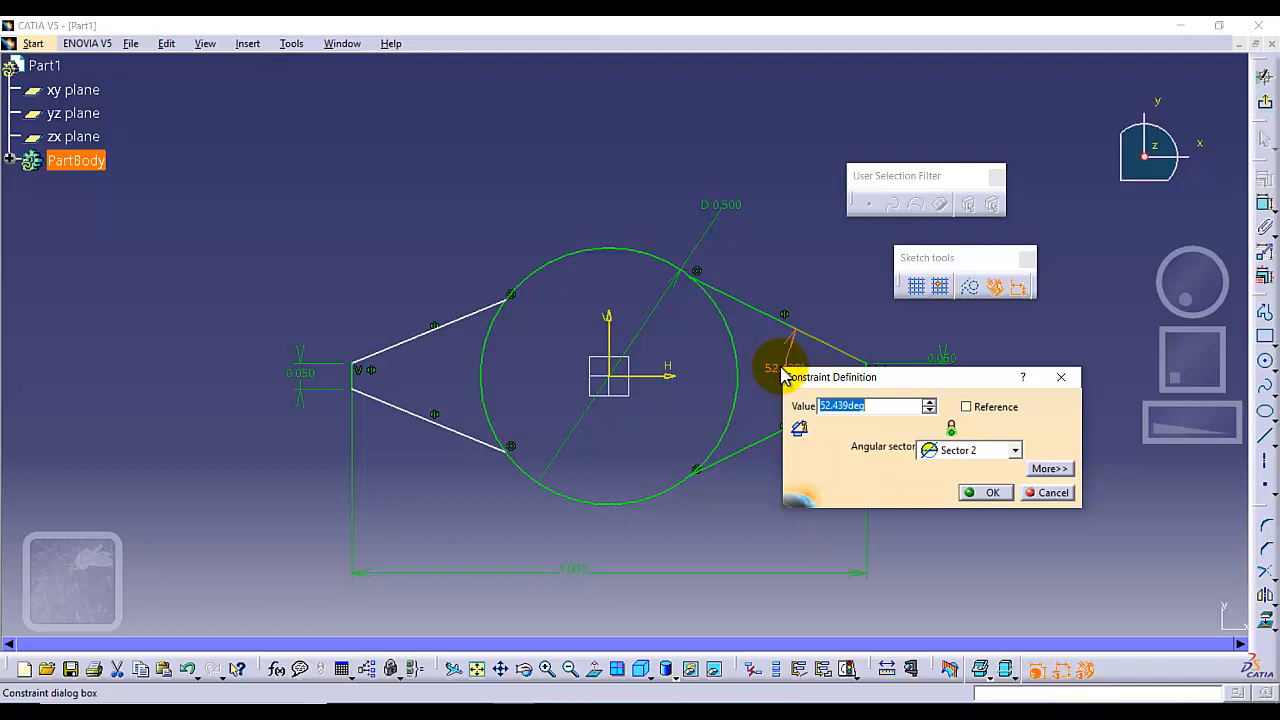
type("30.000deg")
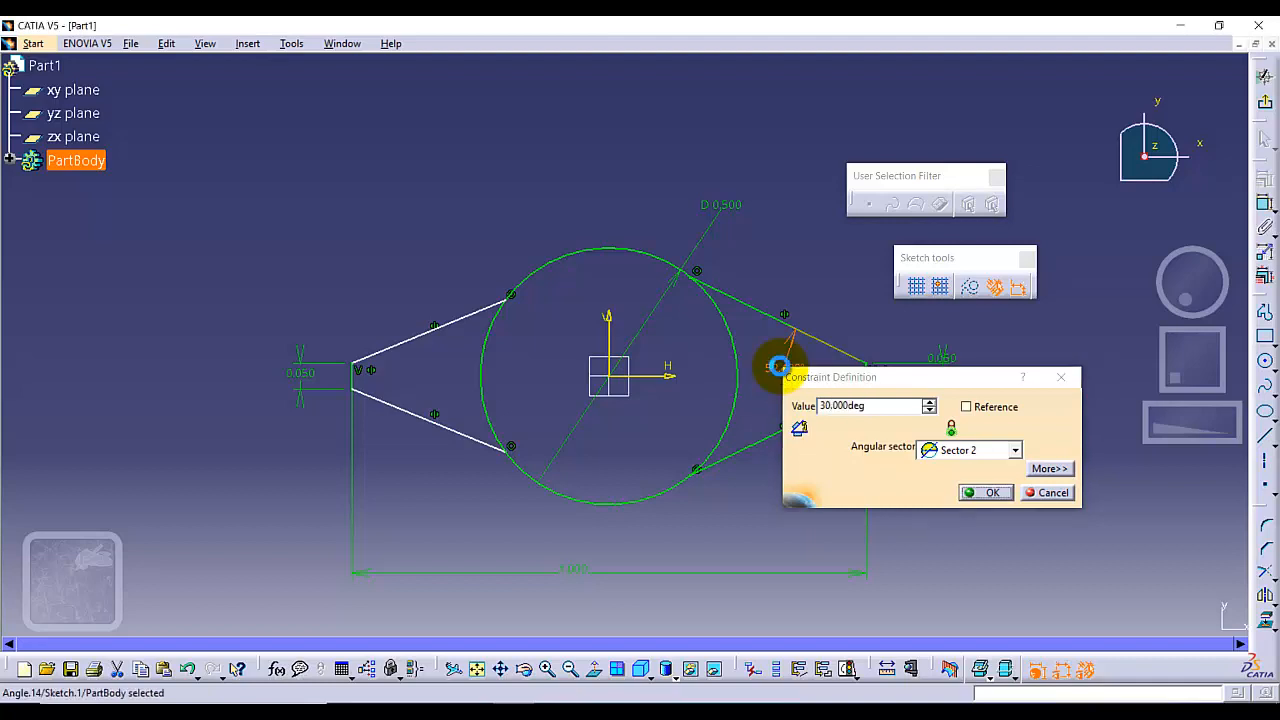
key("Return")
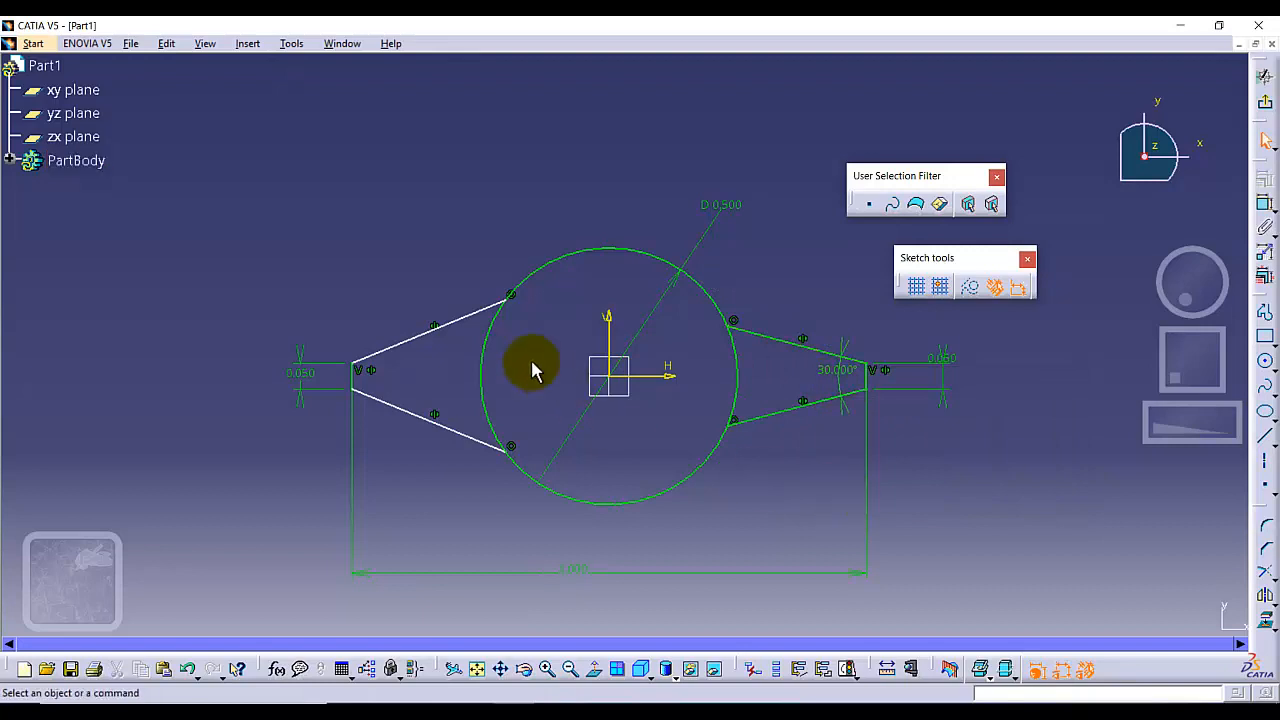
Dimension the angle between the two left tapered lines and set it to 30 degrees
left_click(421, 332)
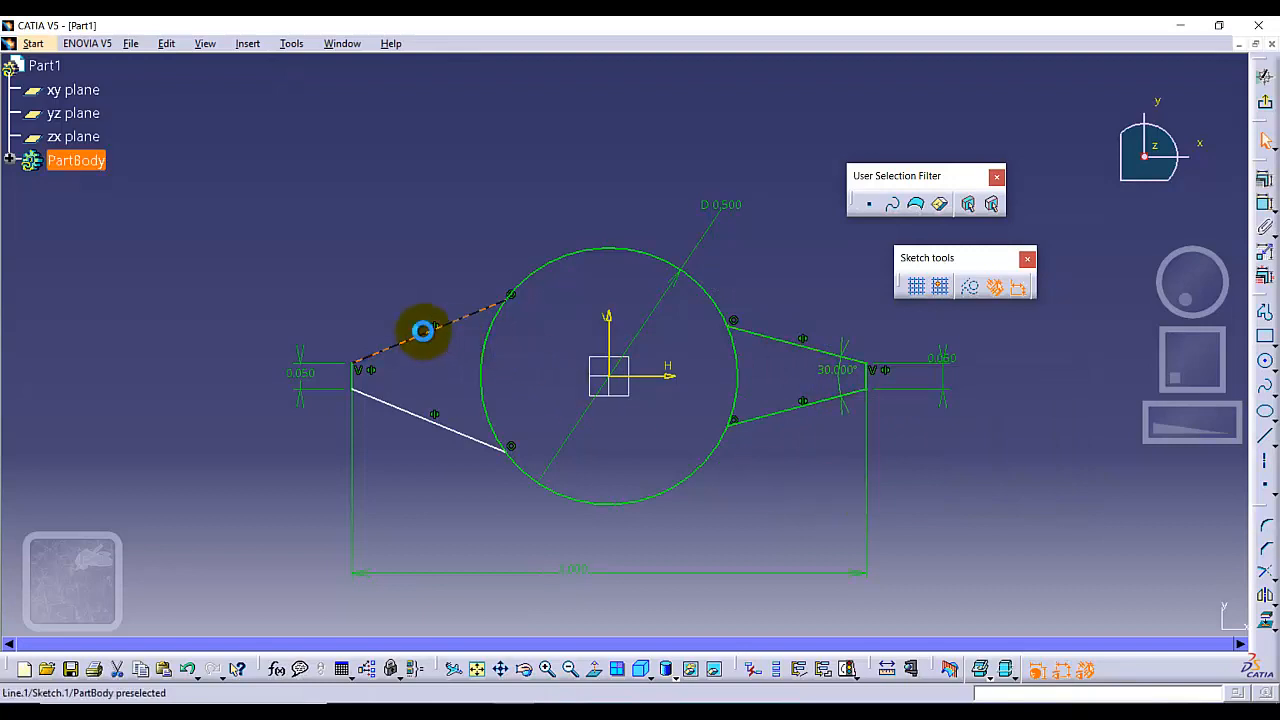
left_click(408, 411, "ctrl")
left_click(1265, 204)
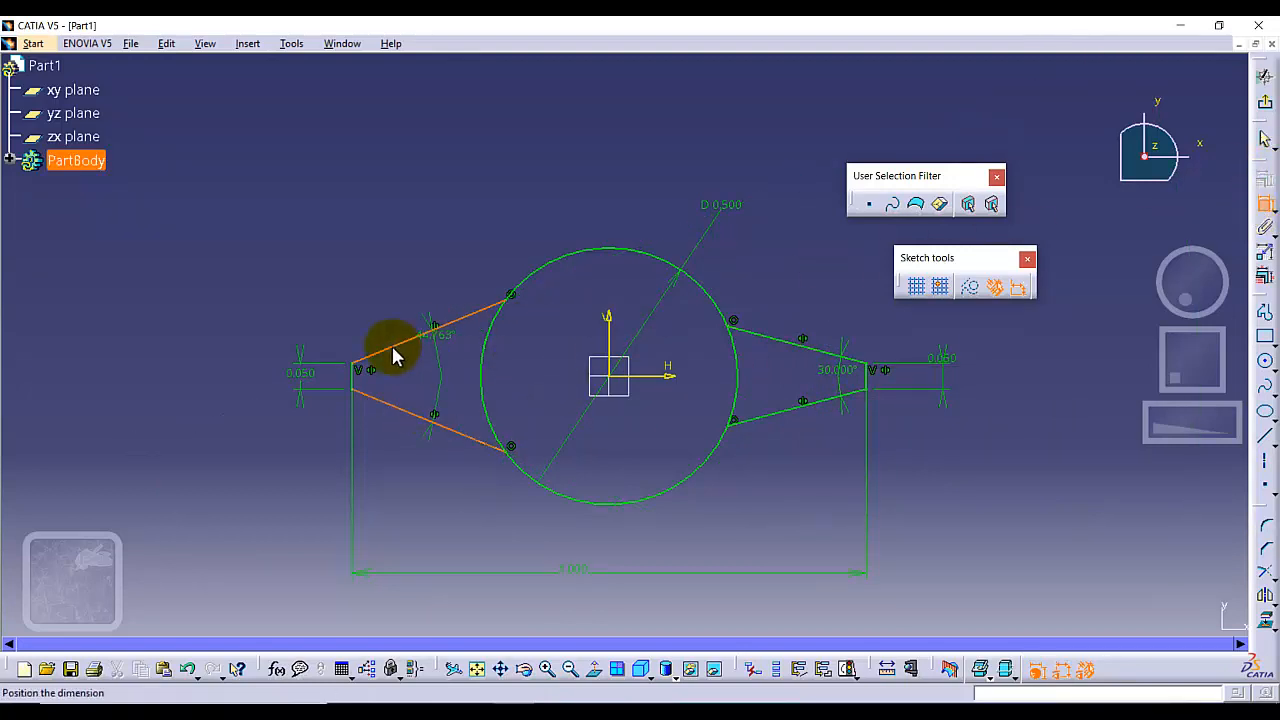
left_click(420, 363)
double_click(423, 363)
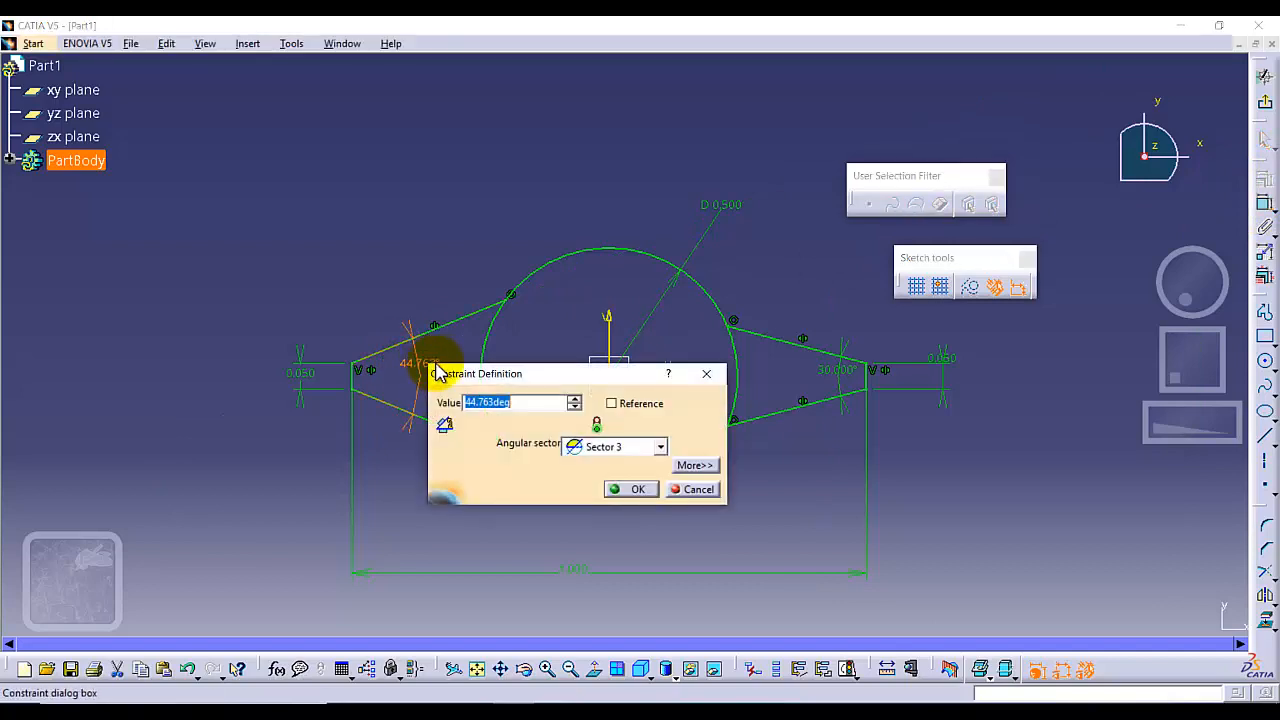
type("30")
key("Return")
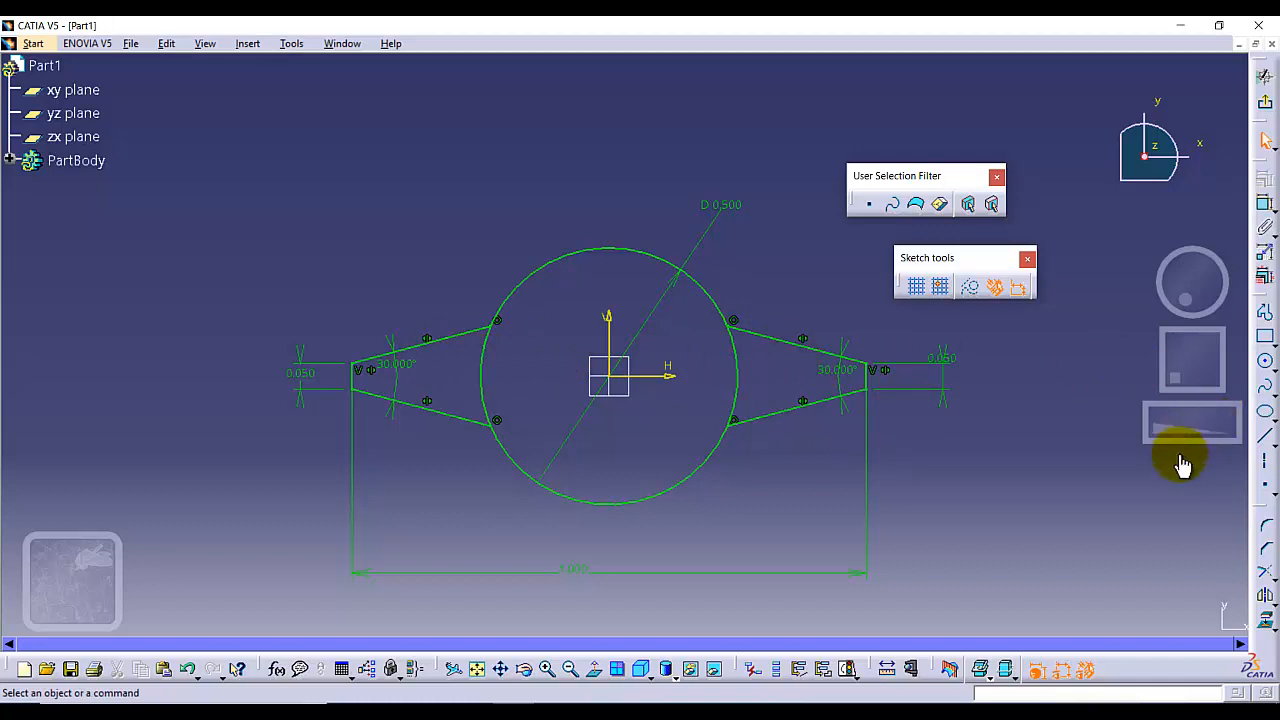
Trim away the circle arcs lying between the tapered lines on both the right and left sides of the profile
left_click(1268, 582)
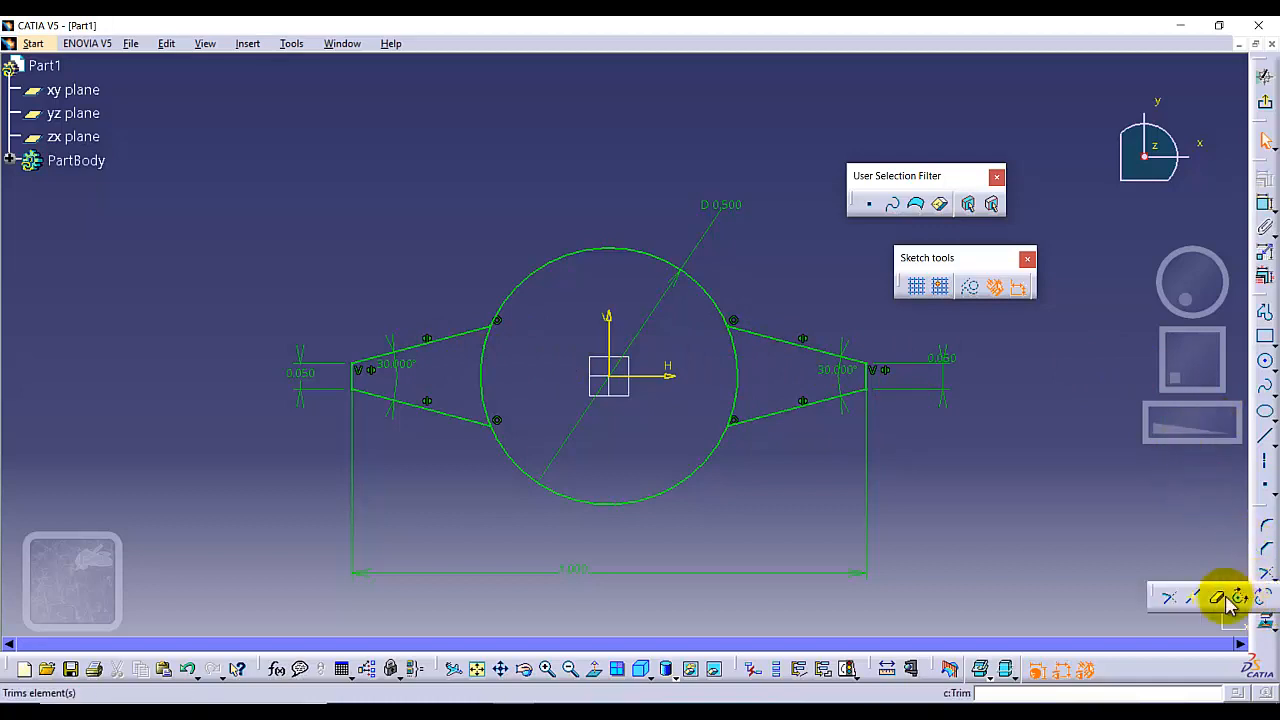
left_click(1216, 597)
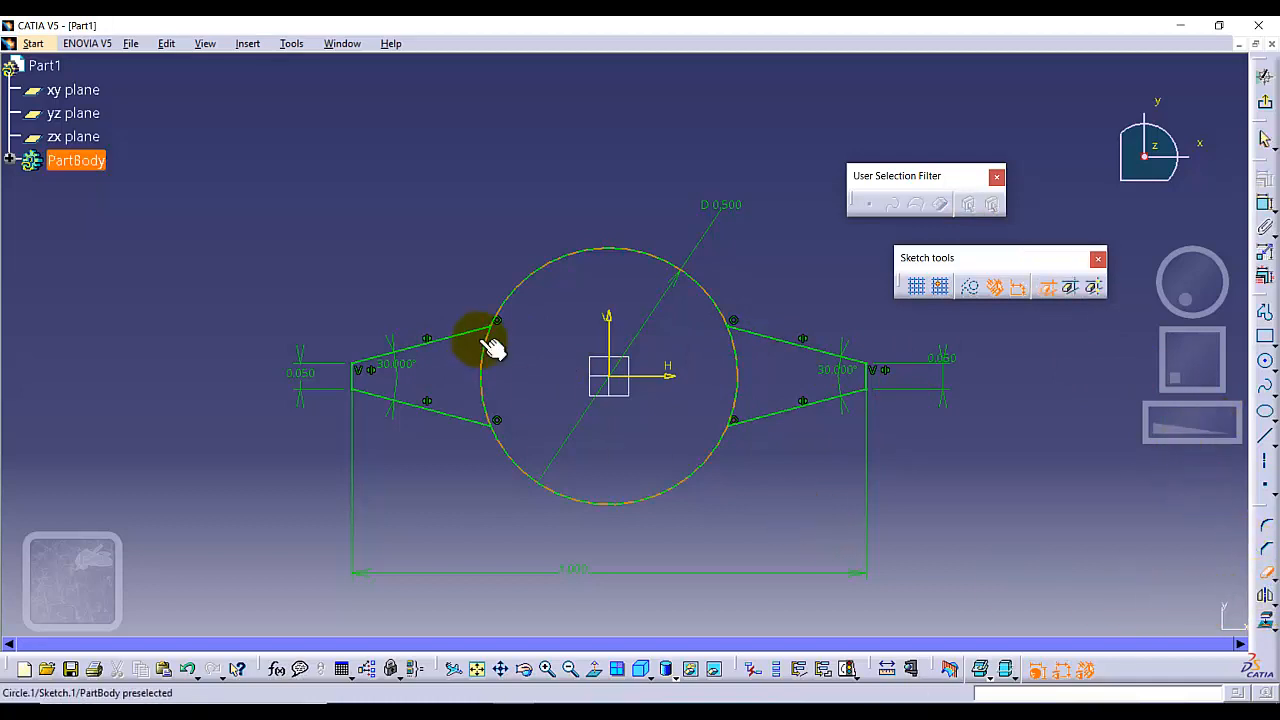
left_click(736, 366)
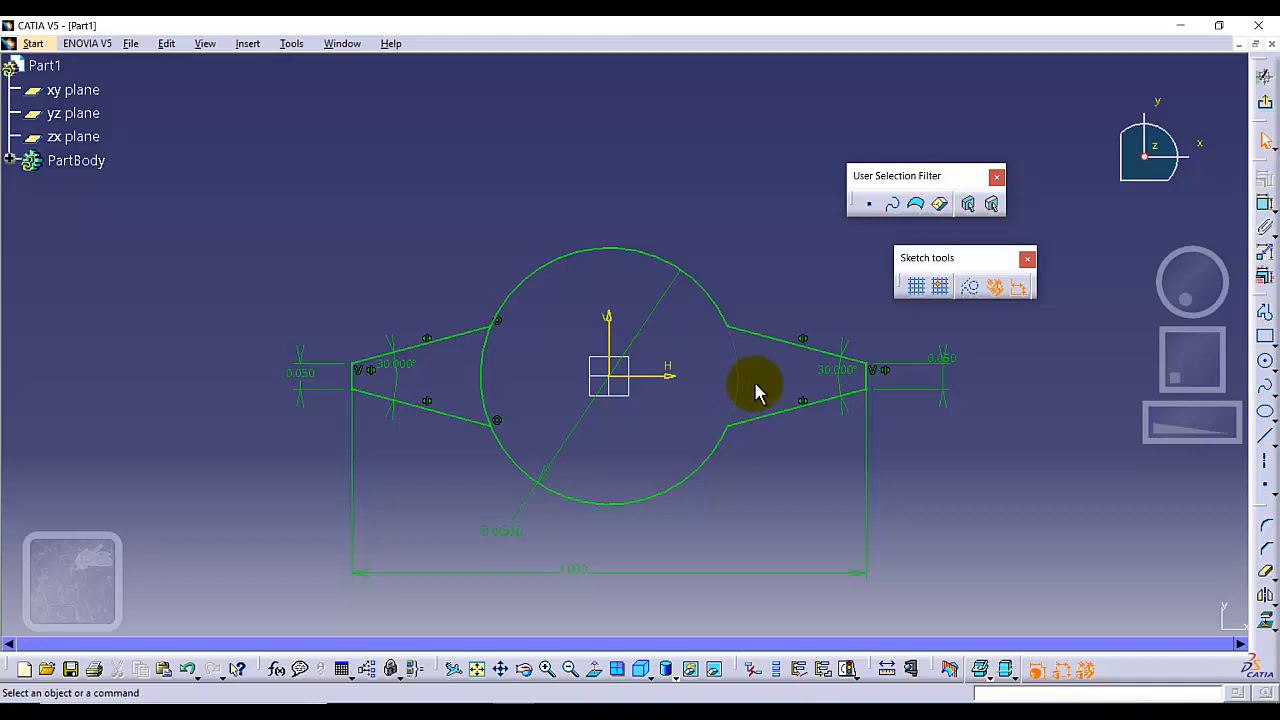
left_click(1265, 548)
left_click(482, 380)
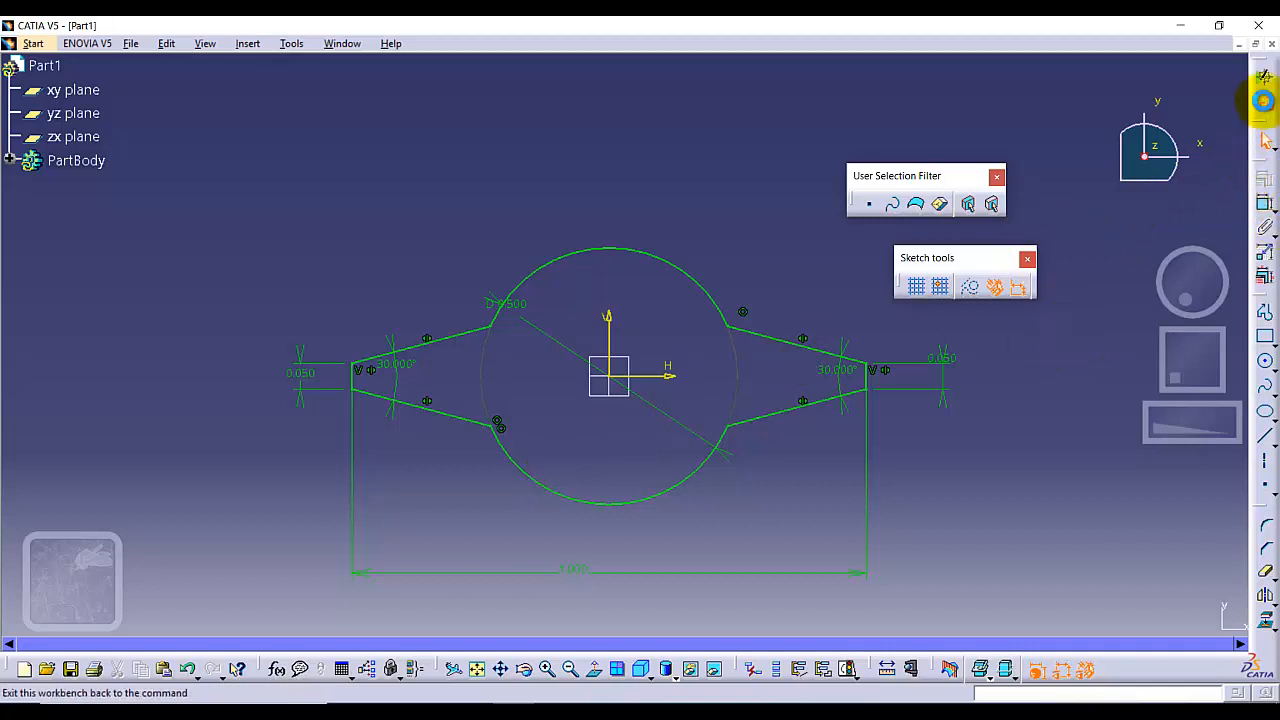
Exit the sketcher and pad the sketch to a length of 0.5 in
left_click(1265, 82)
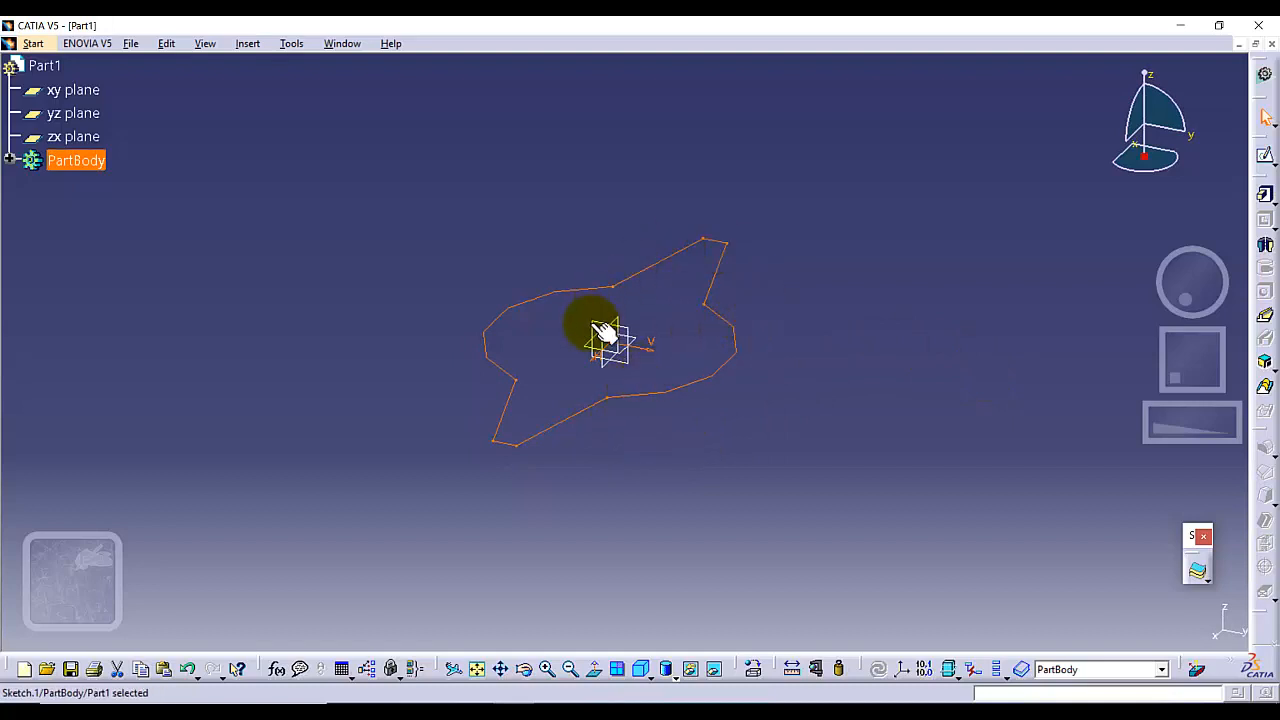
left_click(520, 340)
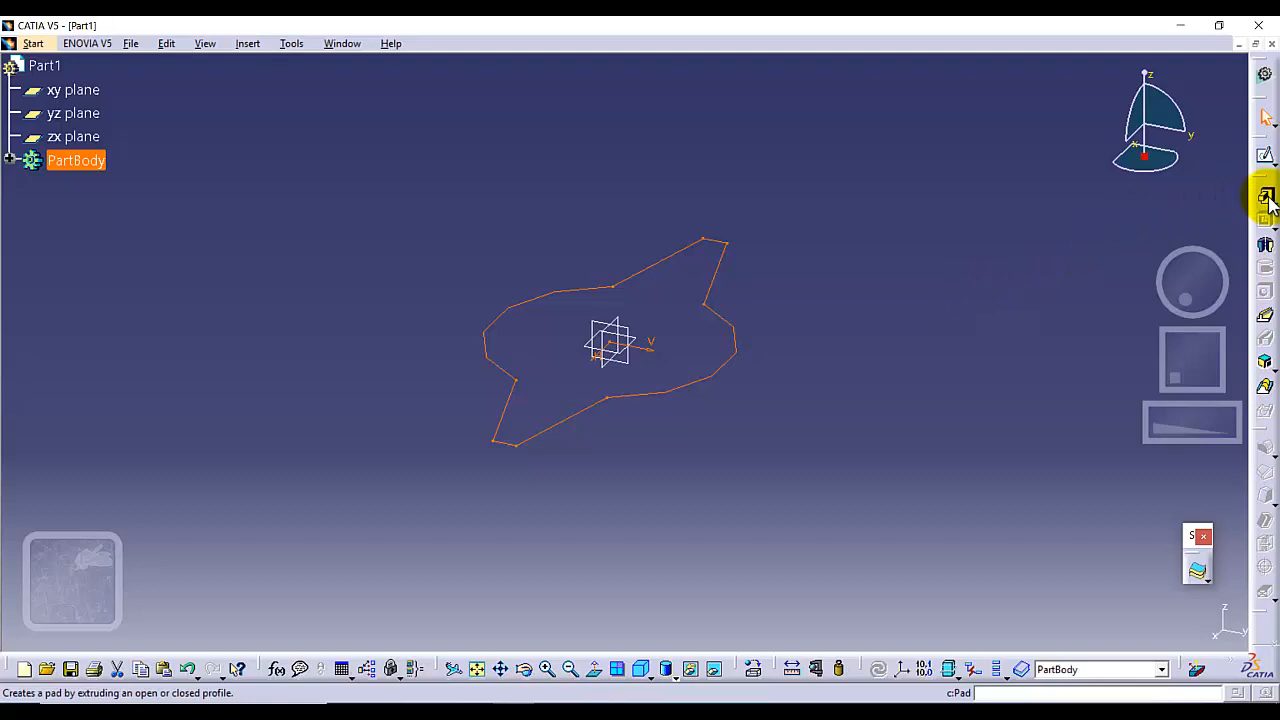
left_click(829, 269)
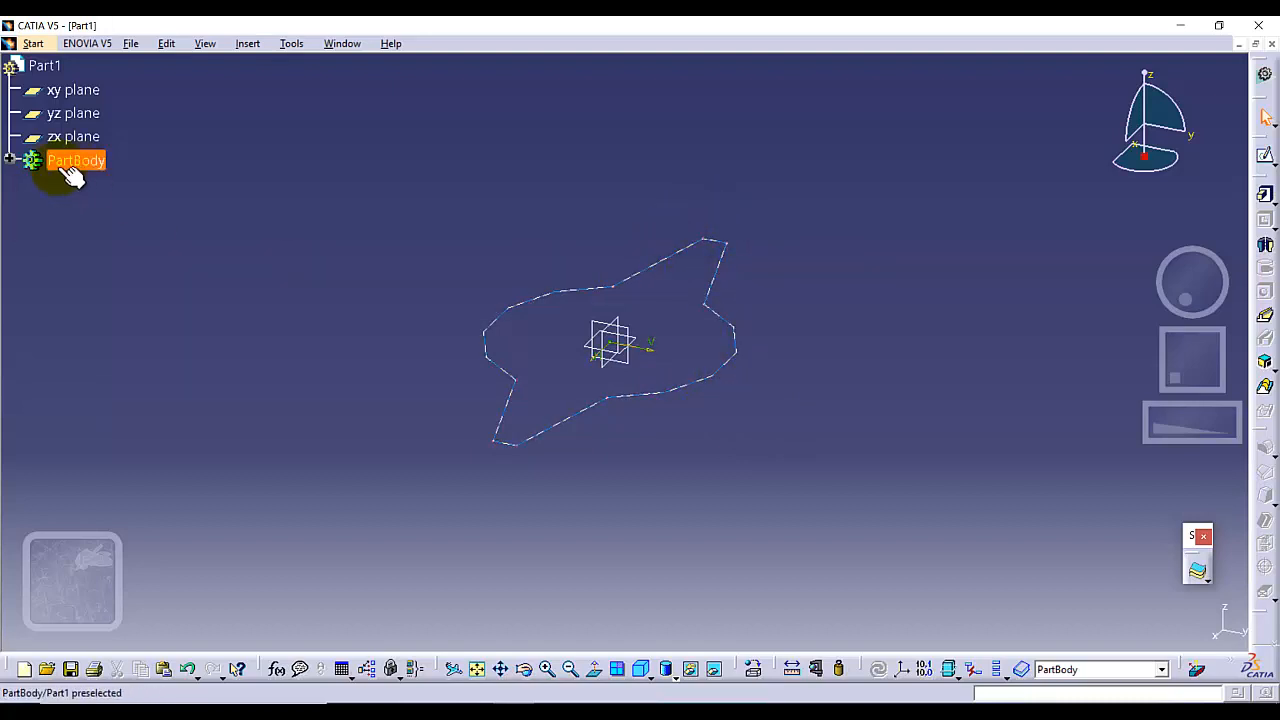
left_click(9, 161)
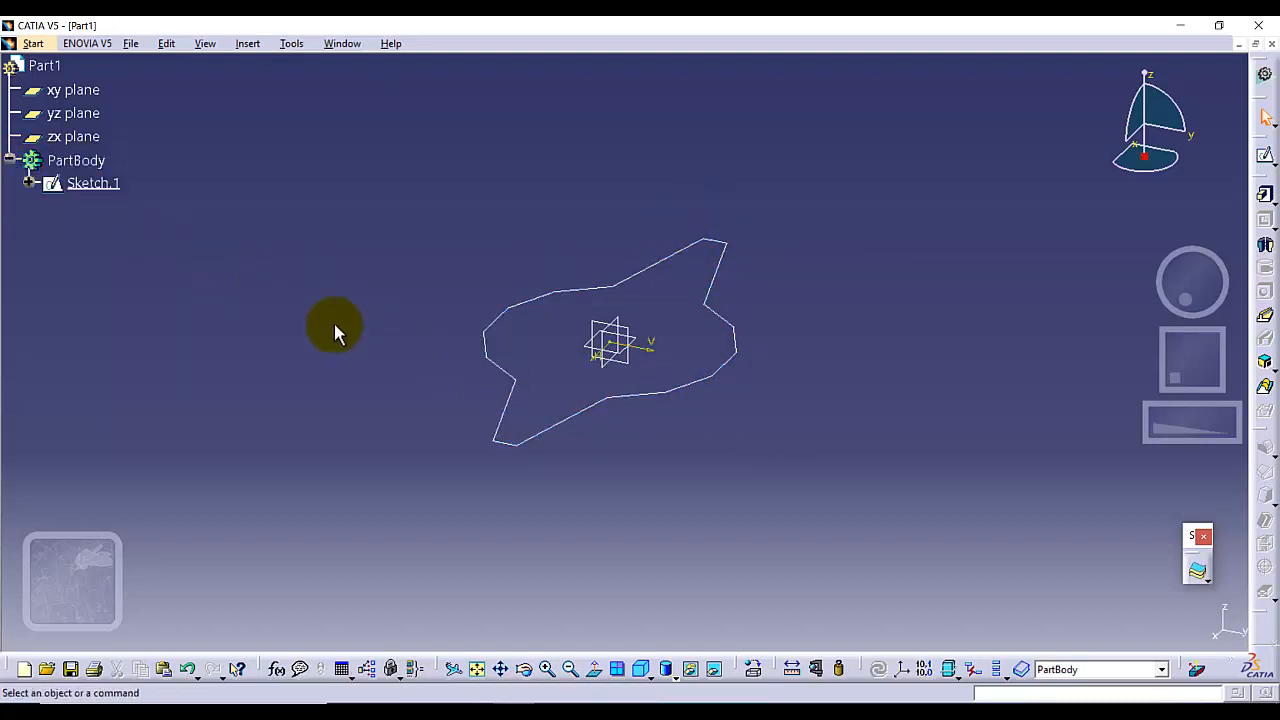
left_click(85, 186)
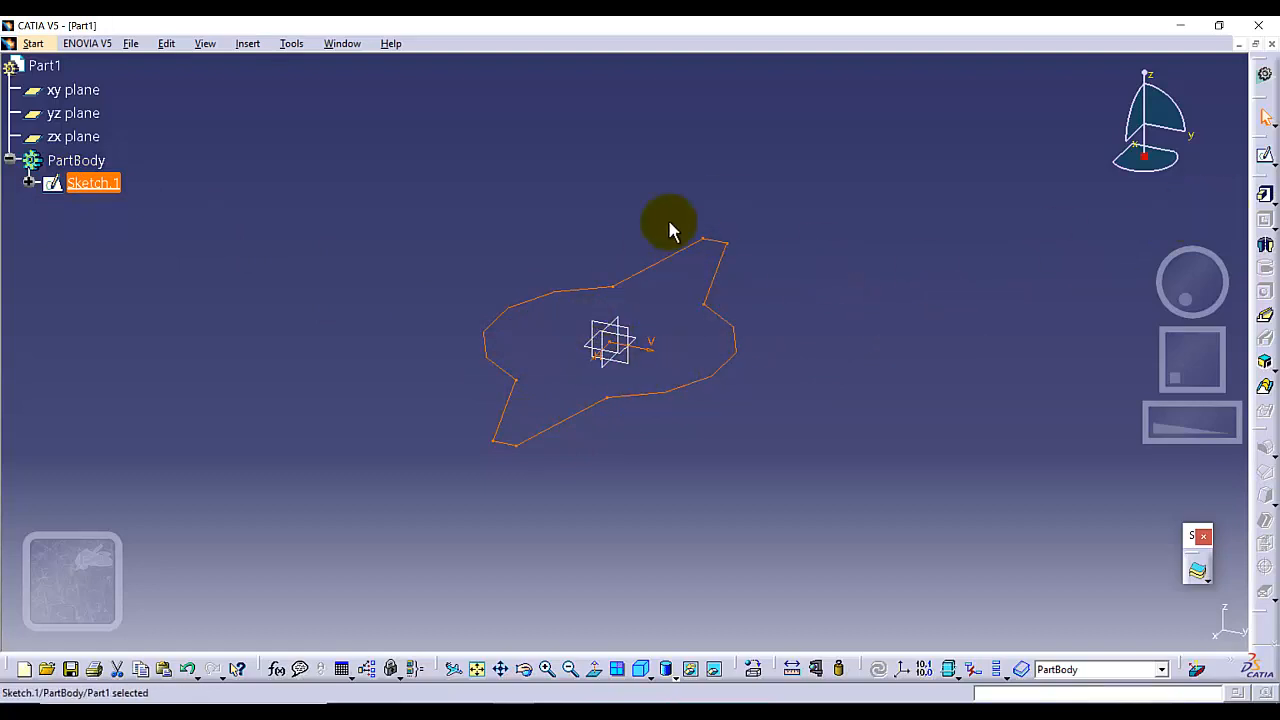
left_click(1265, 195)
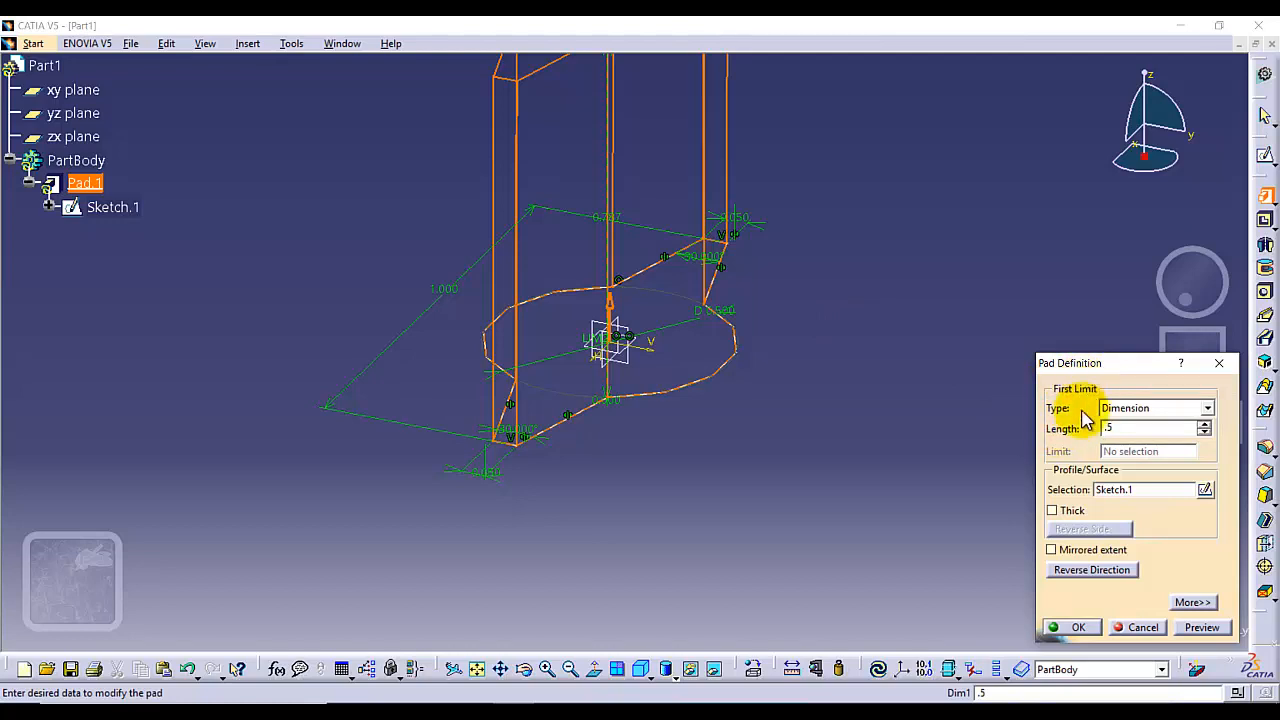
left_click(1078, 628)
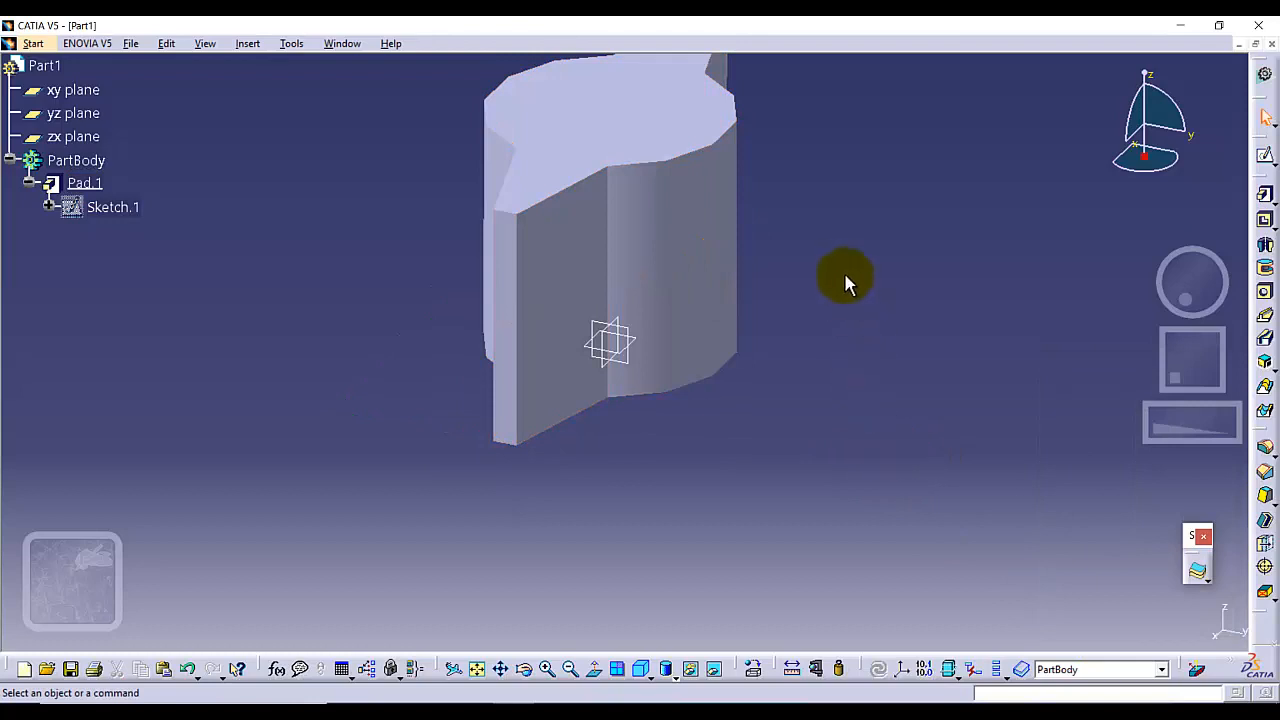
Start a hole on the pad's top face and set its type to Counterbored
middle_click_drag(803, 255, 777, 400)
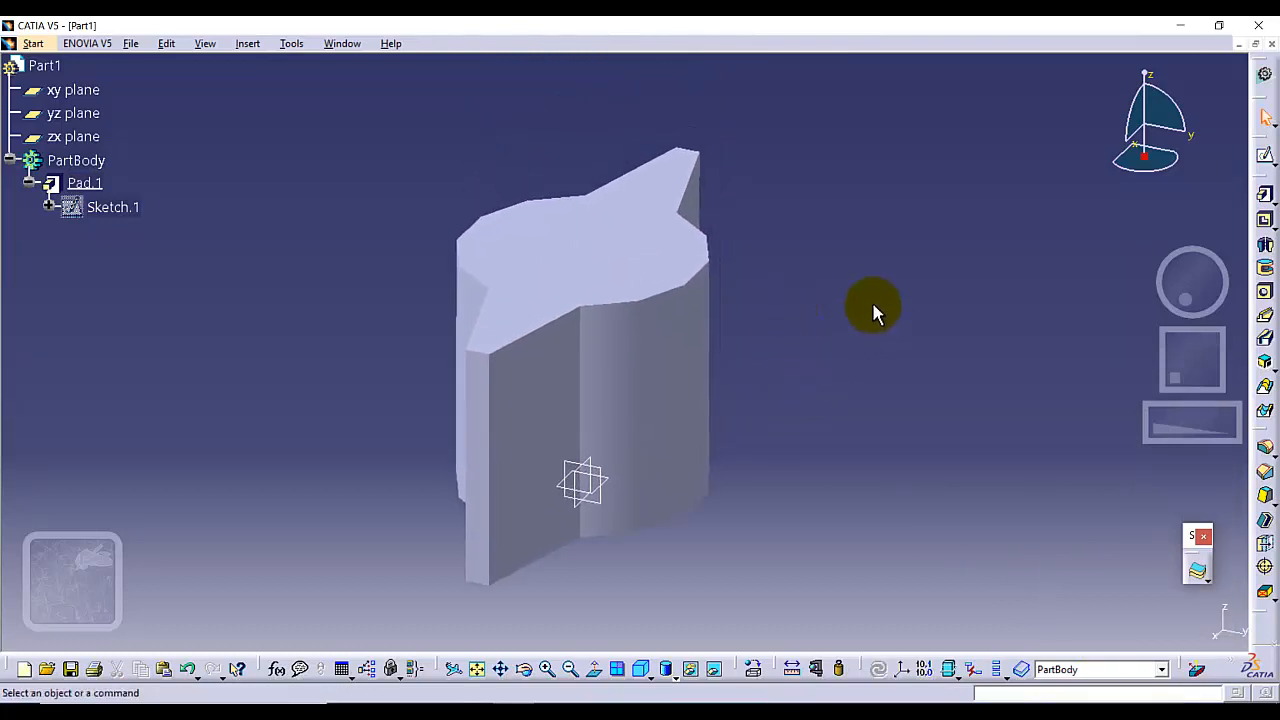
left_click(620, 252)
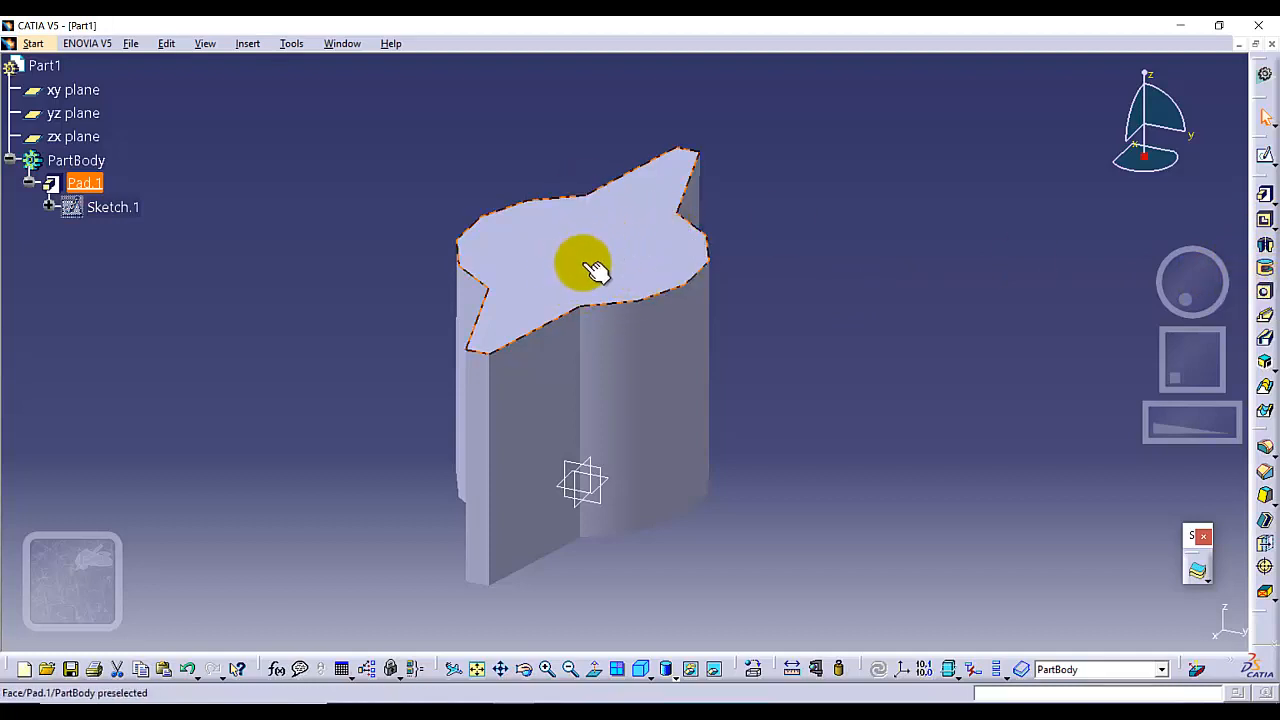
left_click(672, 268)
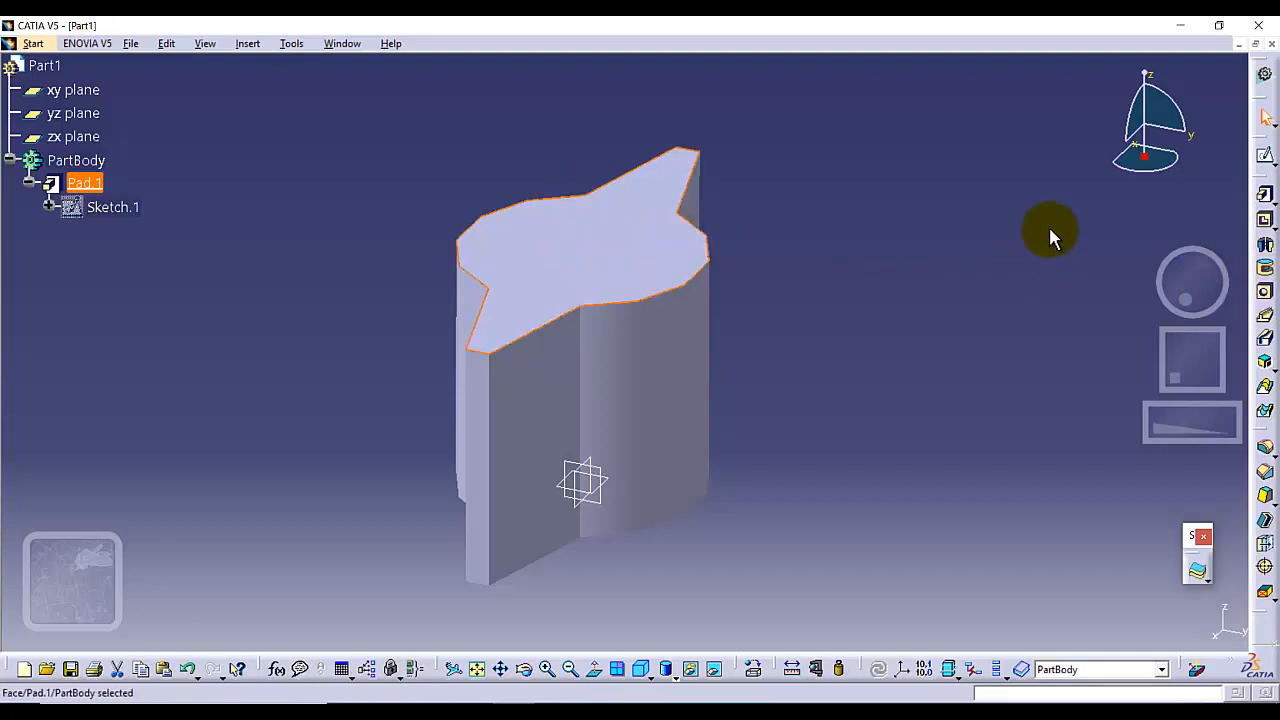
left_click(1266, 294)
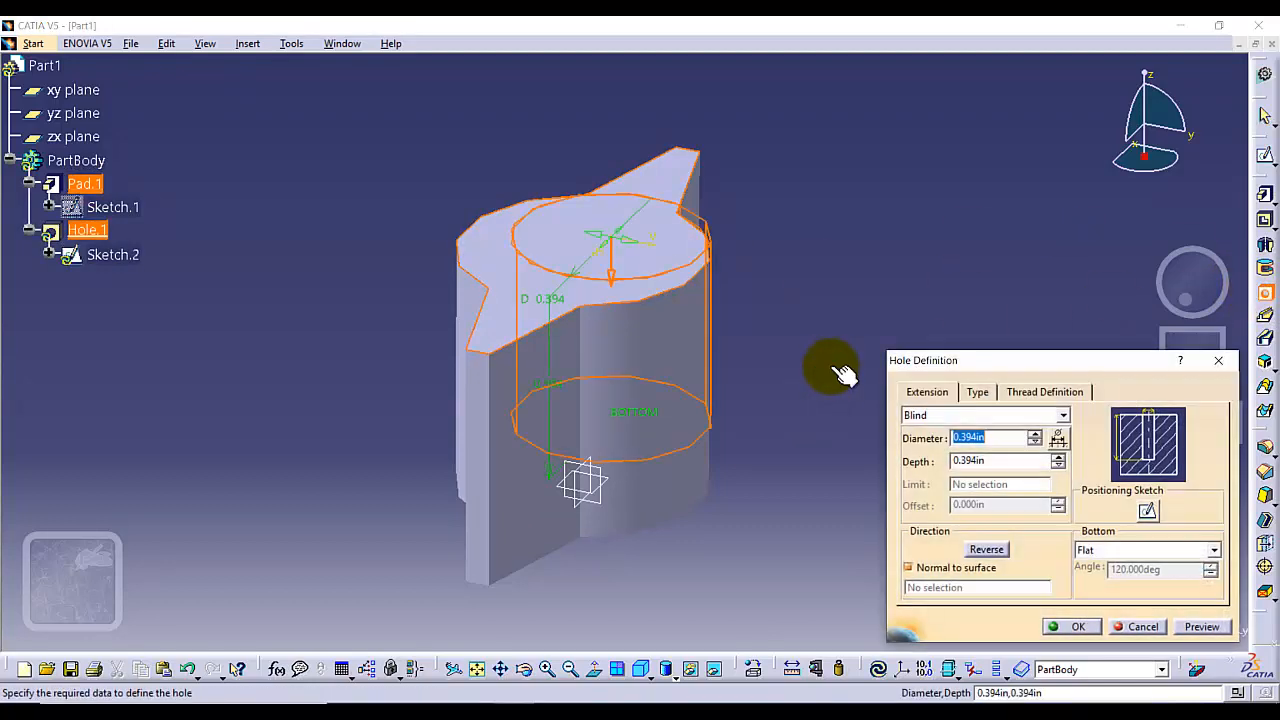
left_click(981, 399)
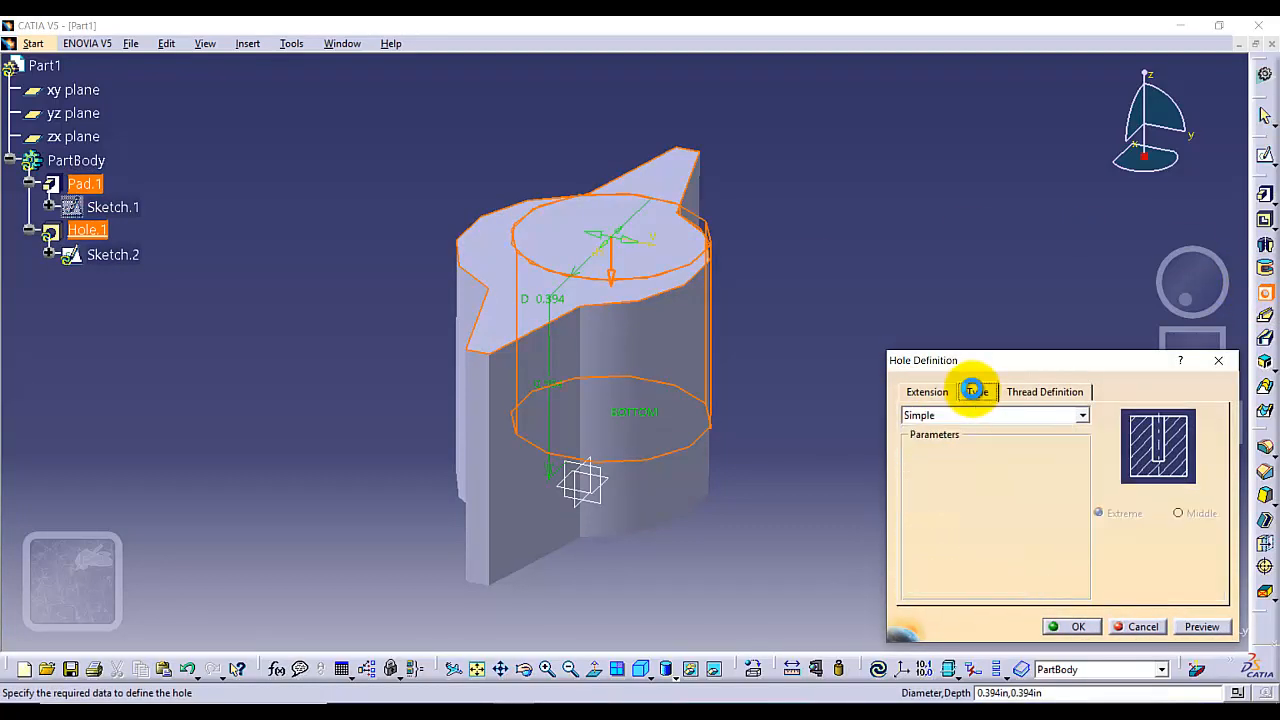
left_click(1081, 416)
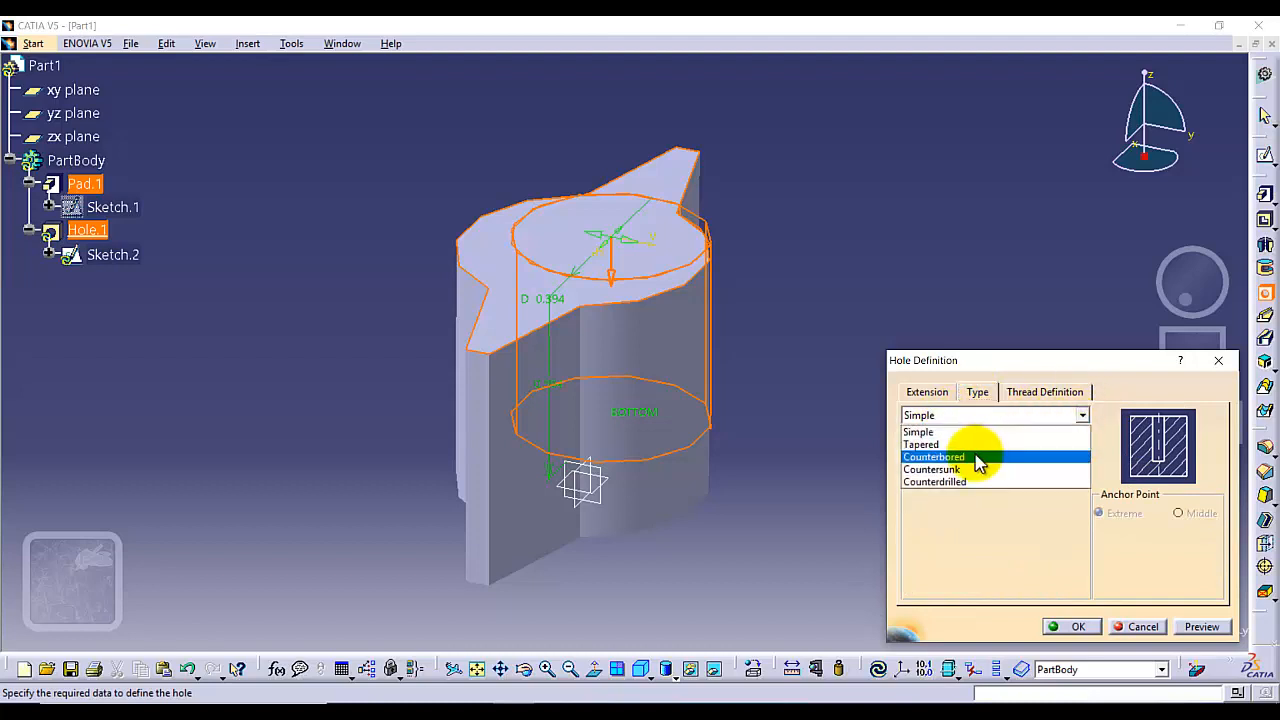
left_click(973, 455)
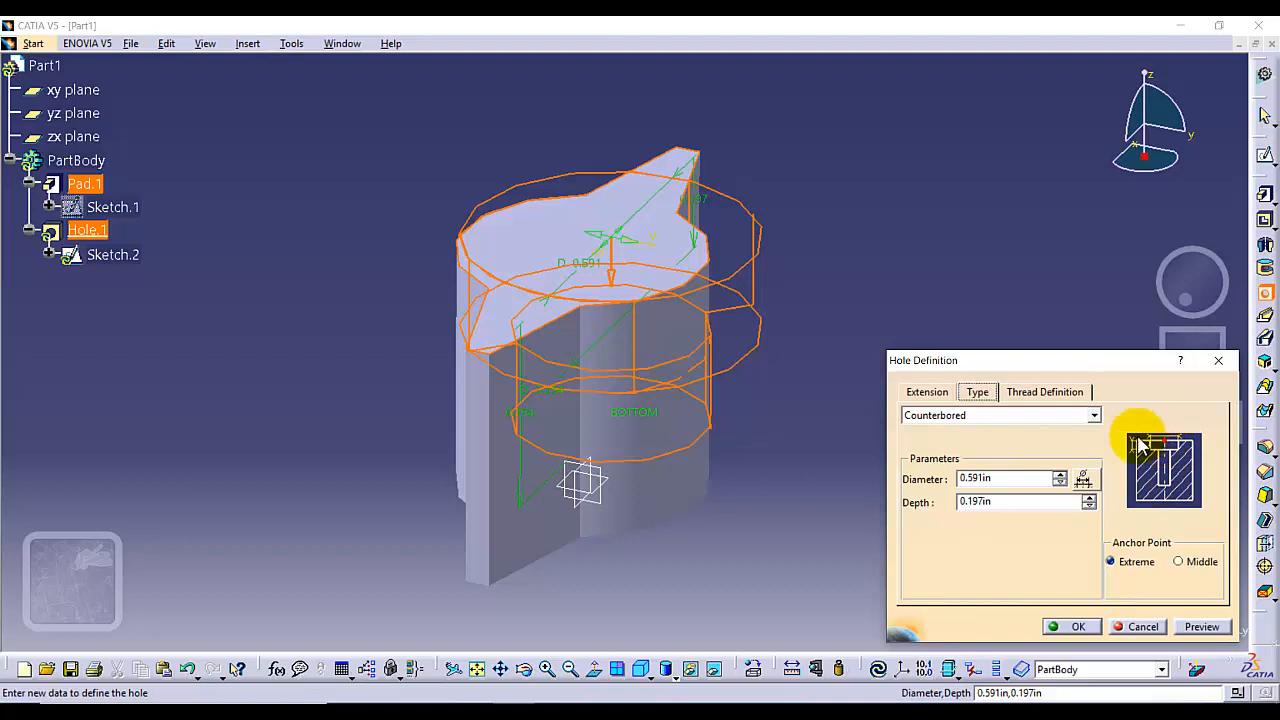
Try to set the counterbore diameter to 0.25 in and set the counterbore depth to 0.130 in
left_click(985, 479)
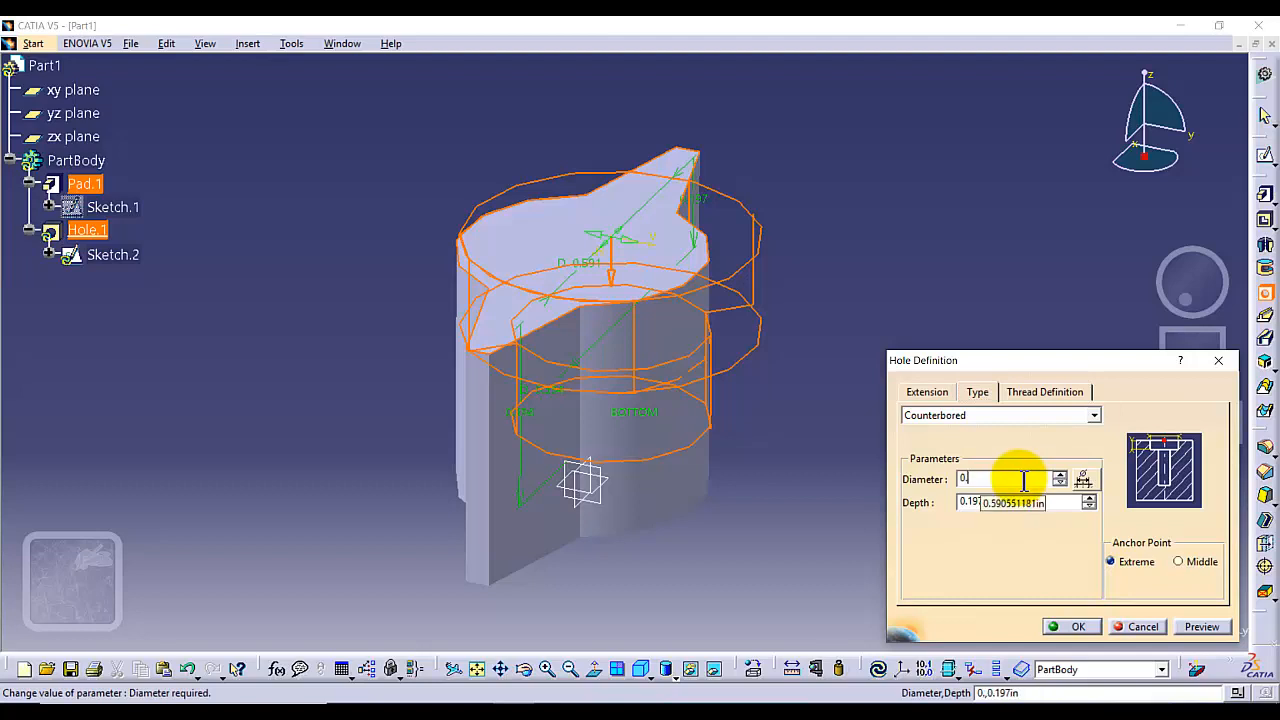
left_click(970, 502)
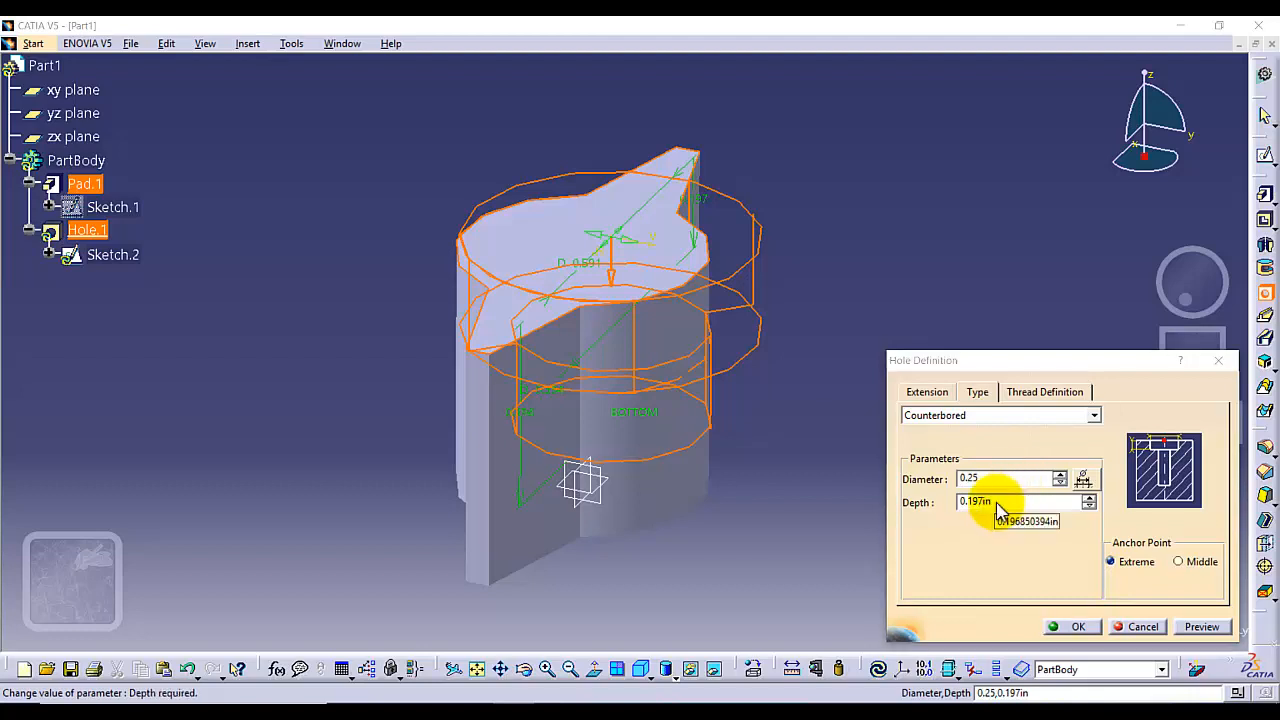
left_click(748, 401)
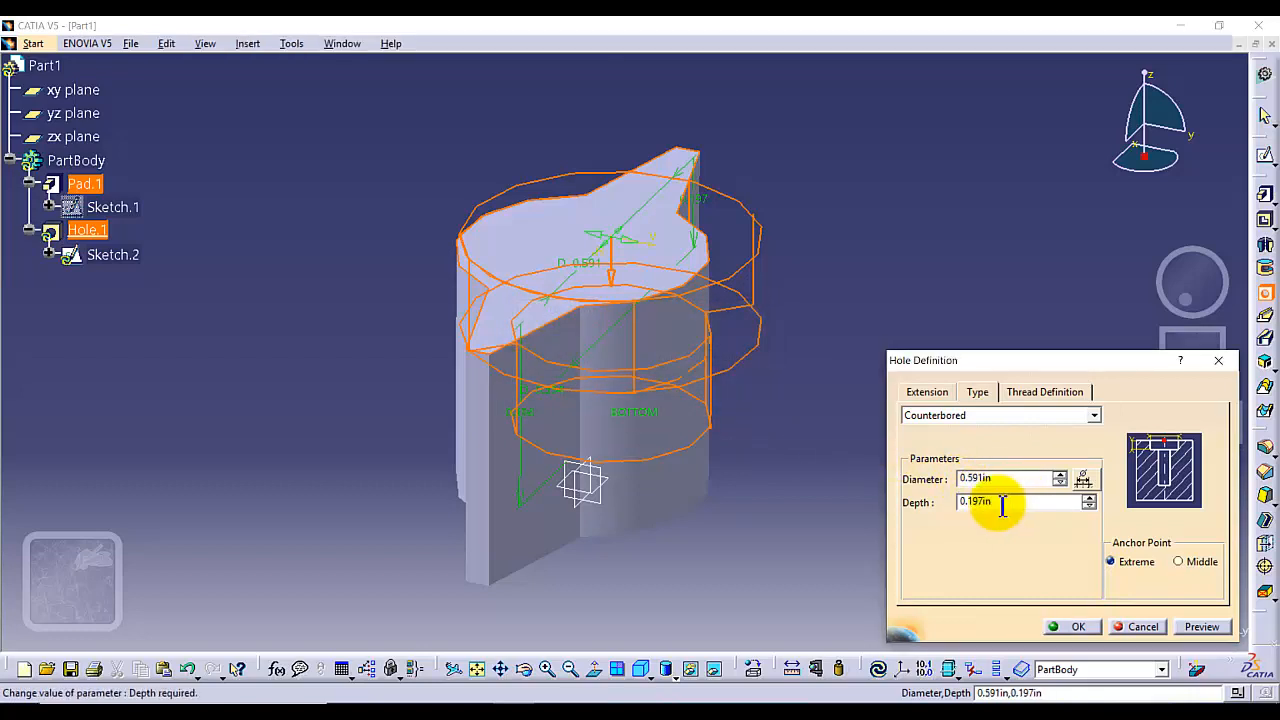
left_click(921, 525)
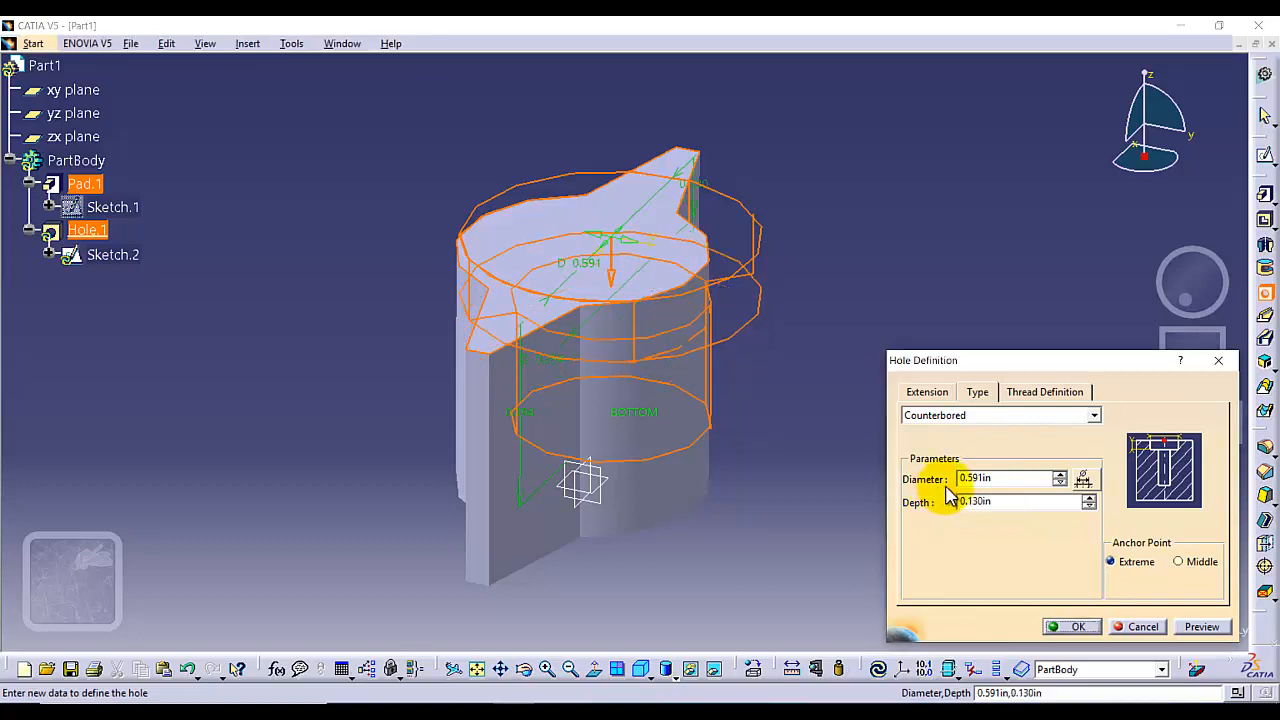
Set the hole diameter to 0.13 in with an Up To Last extension and confirm the hole
left_click(926, 391)
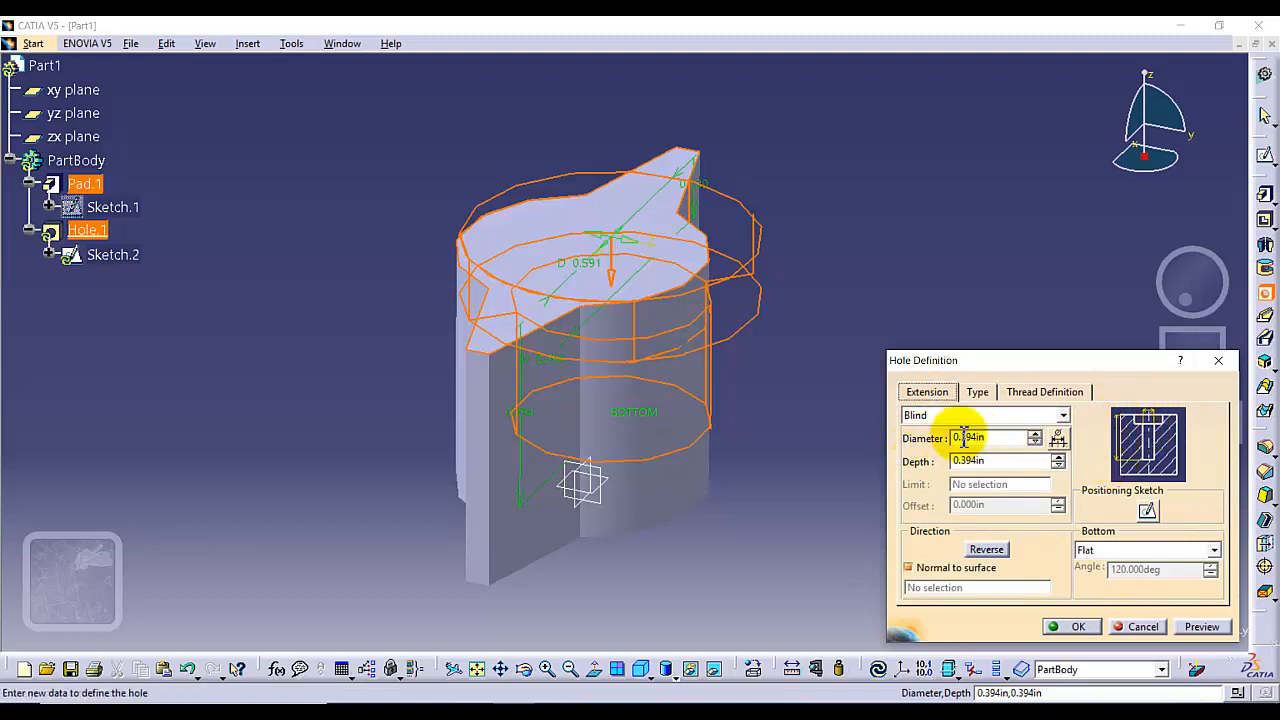
left_click(1005, 437)
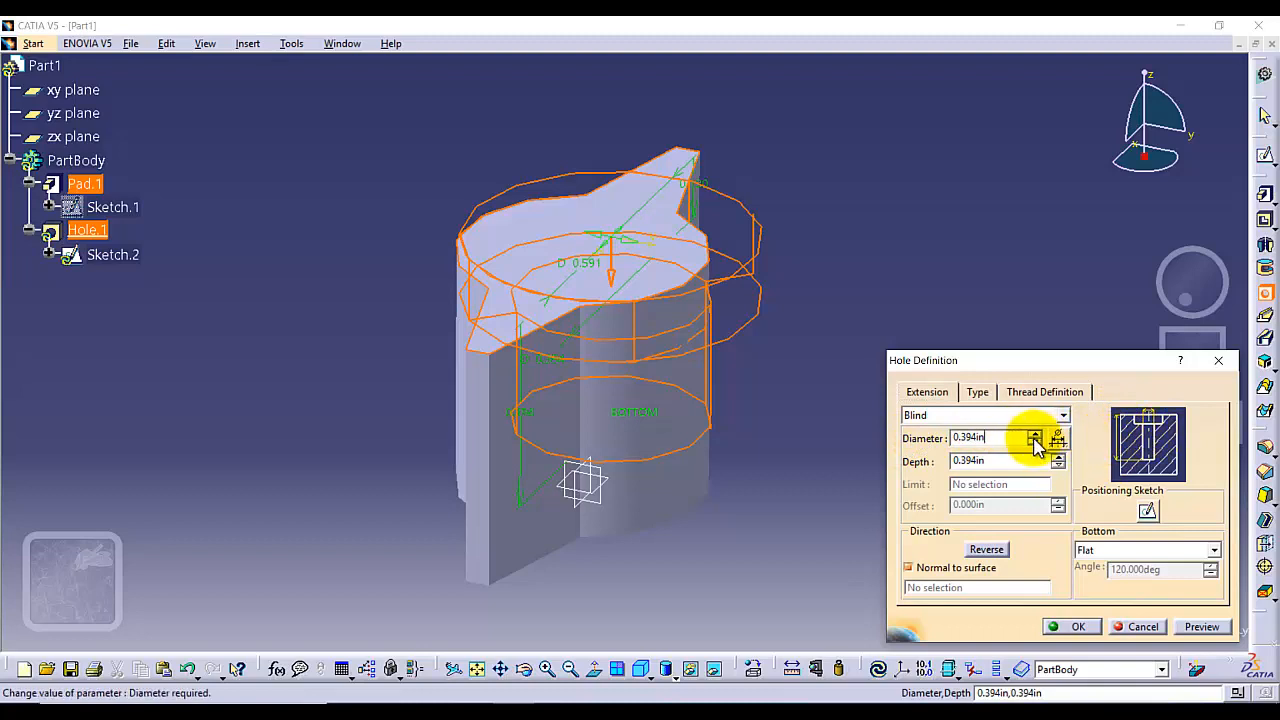
left_click_drag(995, 438, 895, 440)
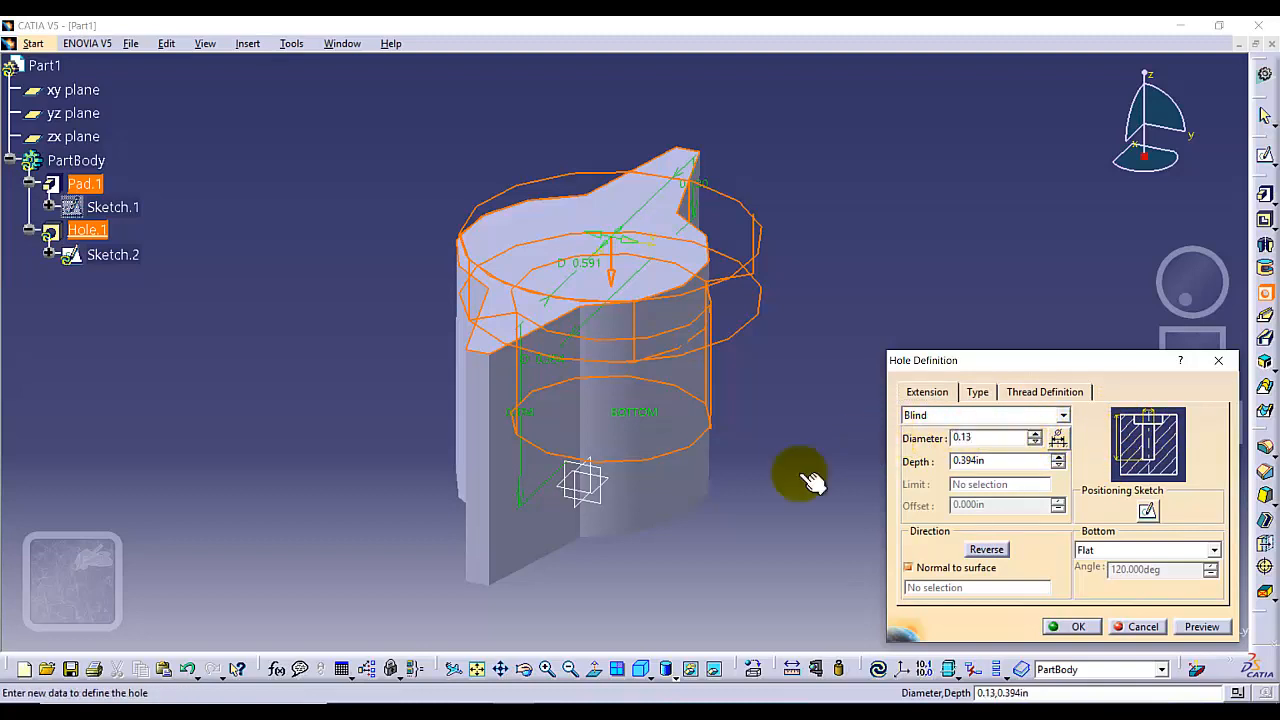
double_click(979, 461)
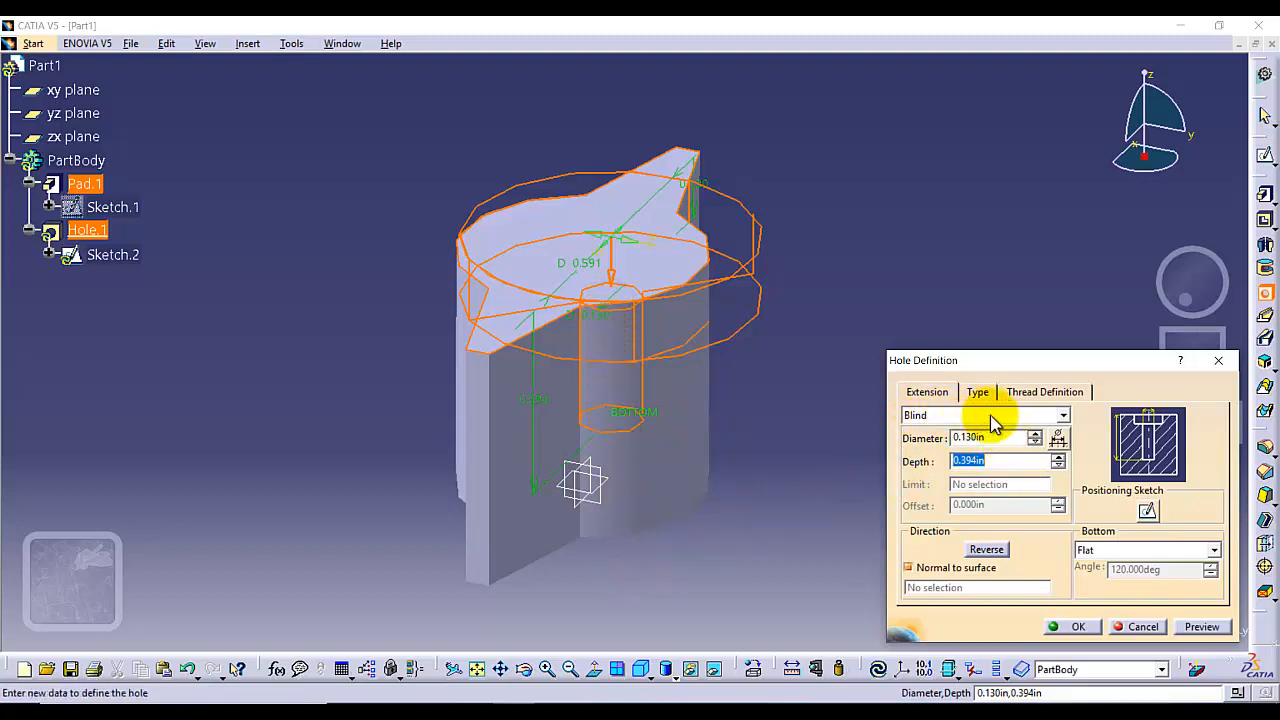
left_click(1060, 416)
left_click(966, 457)
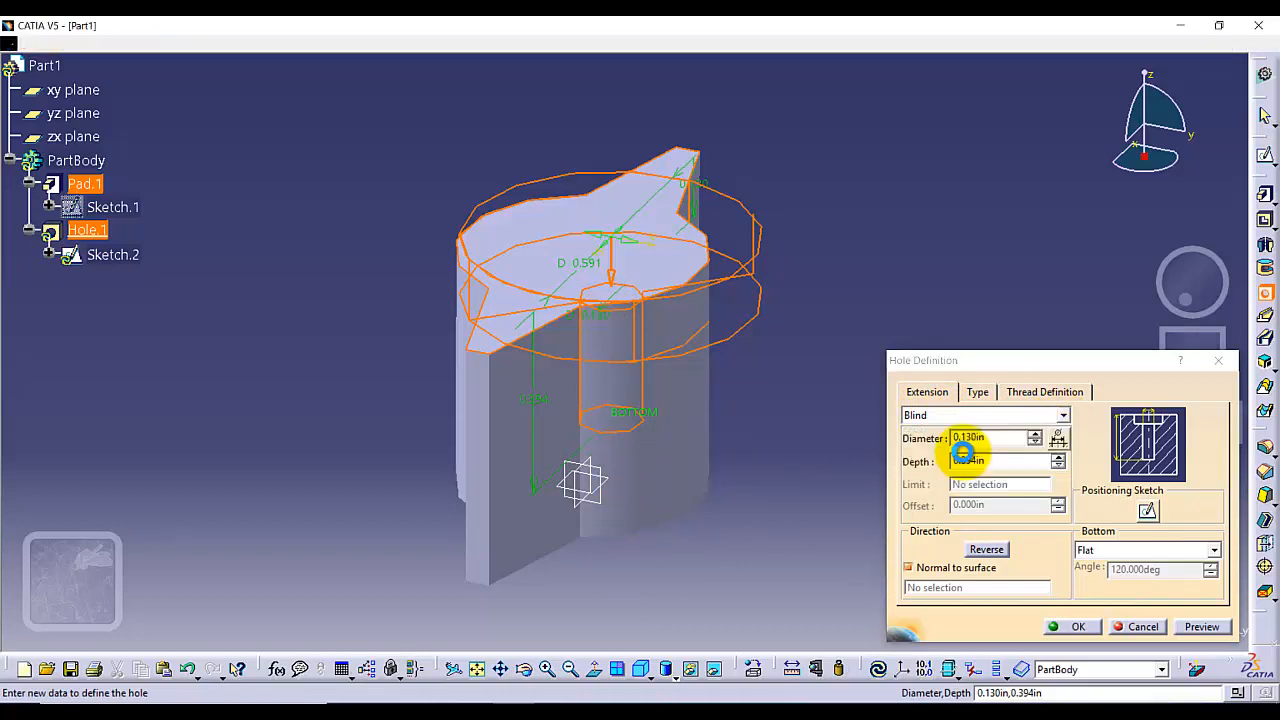
left_click(1190, 627)
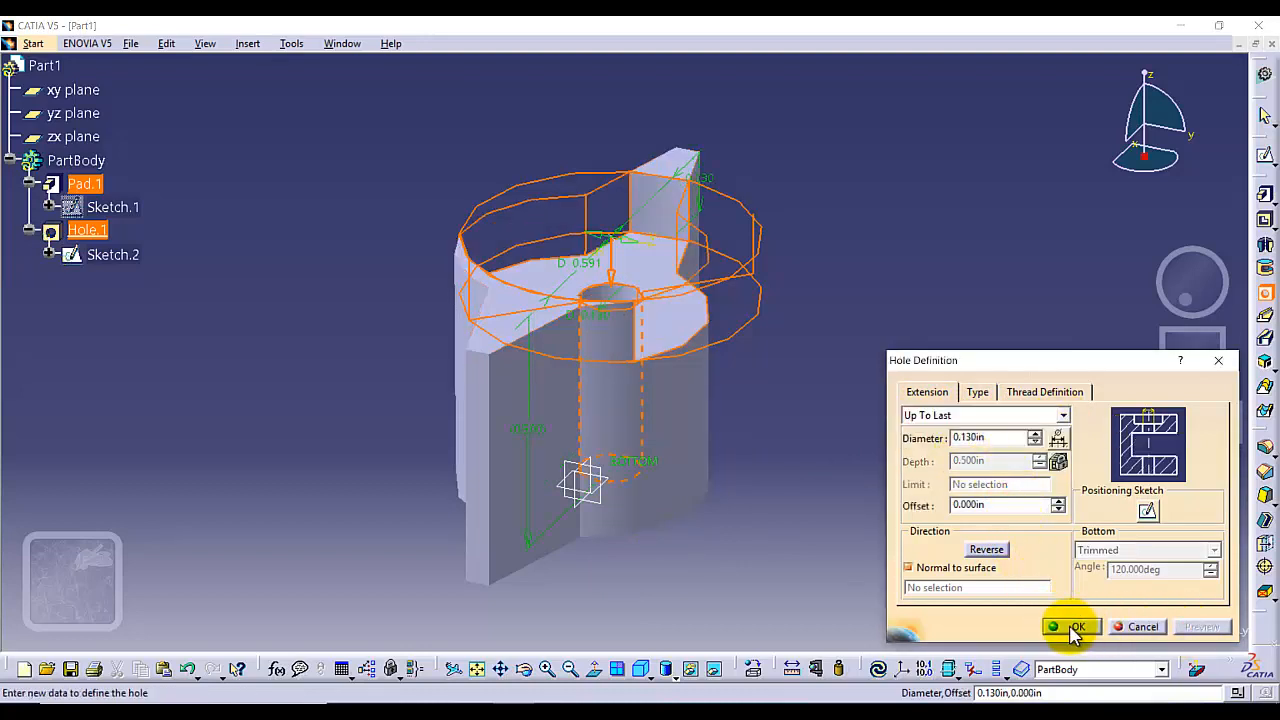
left_click(1062, 626)
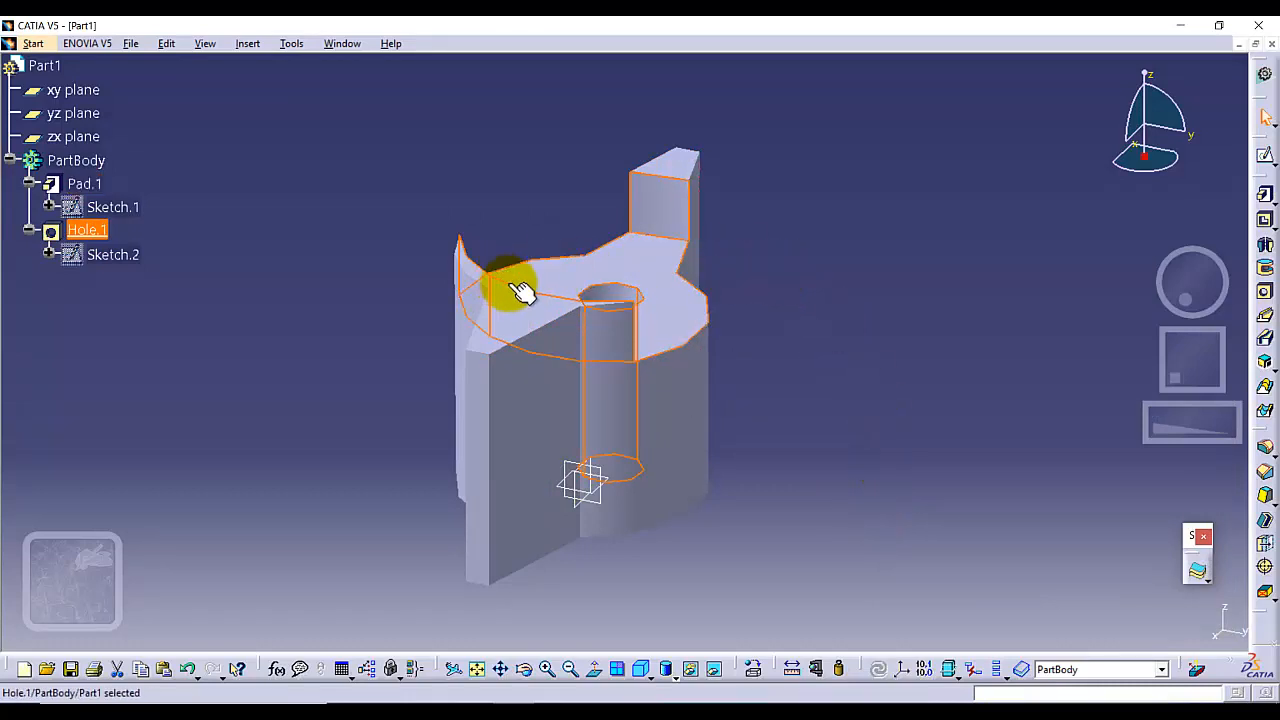
Reopen the hole definition and set the counterbore diameter to 0.25 in
right_click(88, 234)
mouse_move(205, 560)
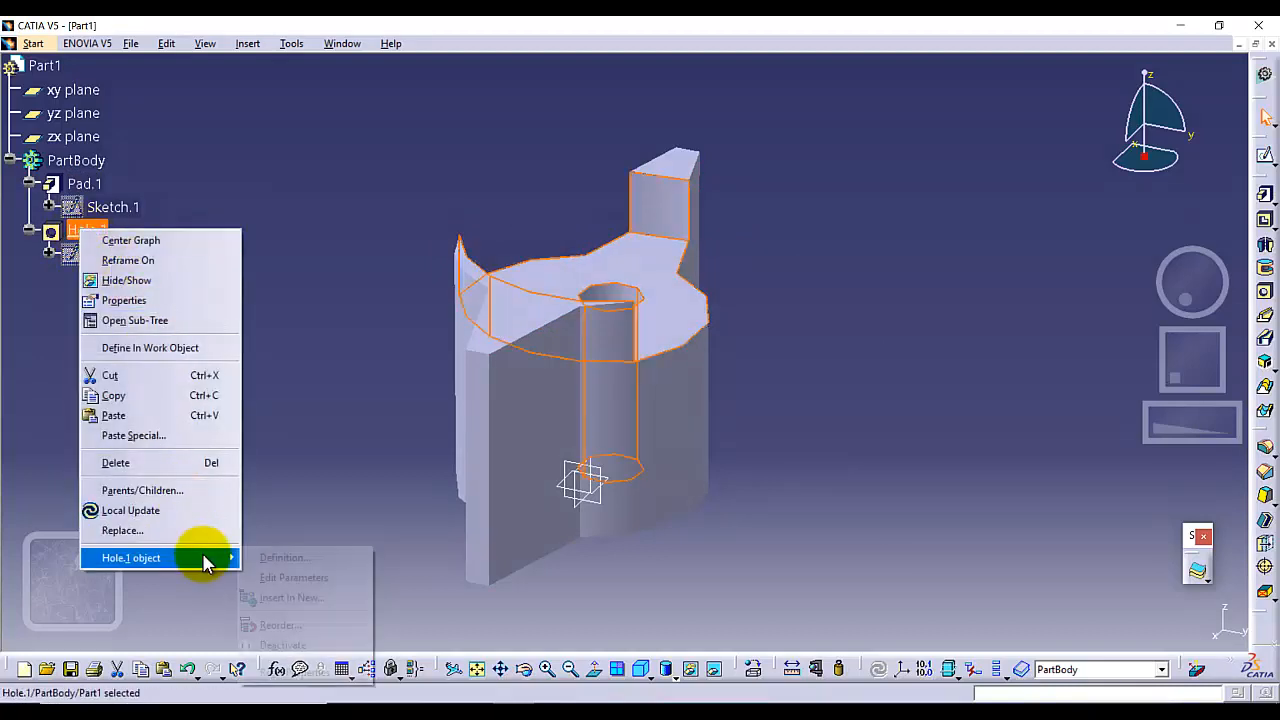
left_click(262, 557)
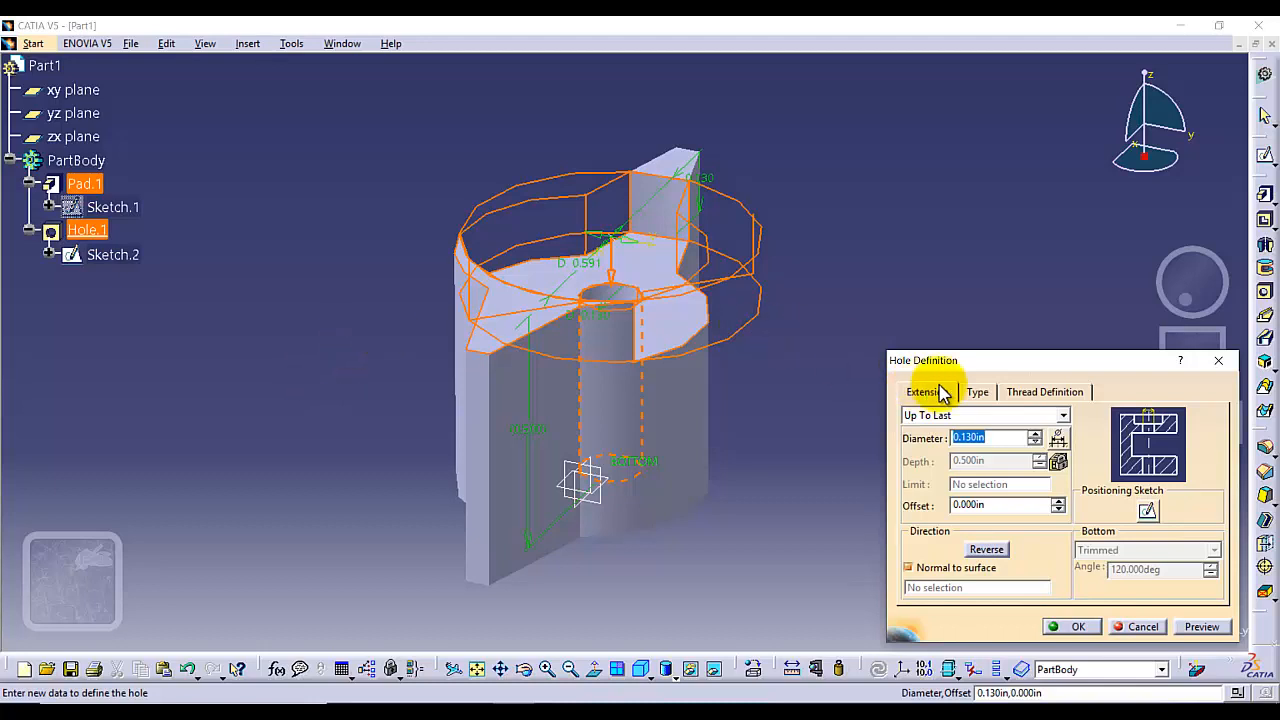
left_click(975, 392)
left_click(988, 479)
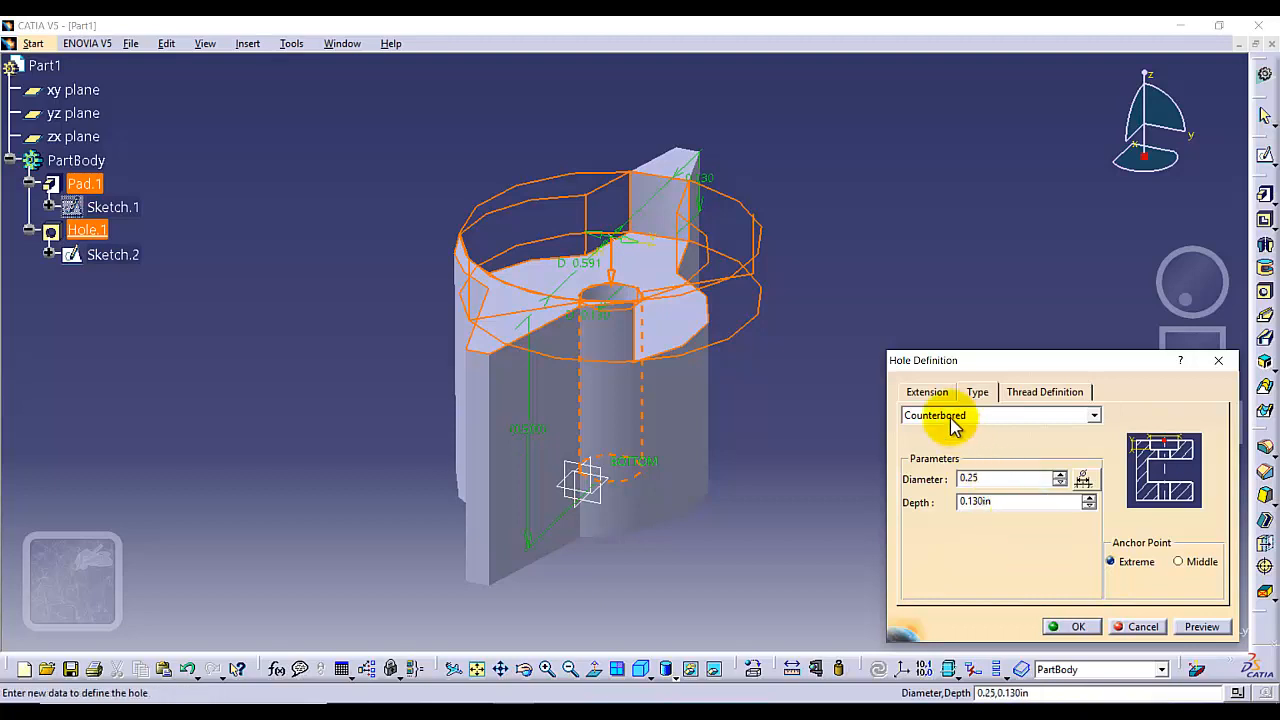
left_click(928, 391)
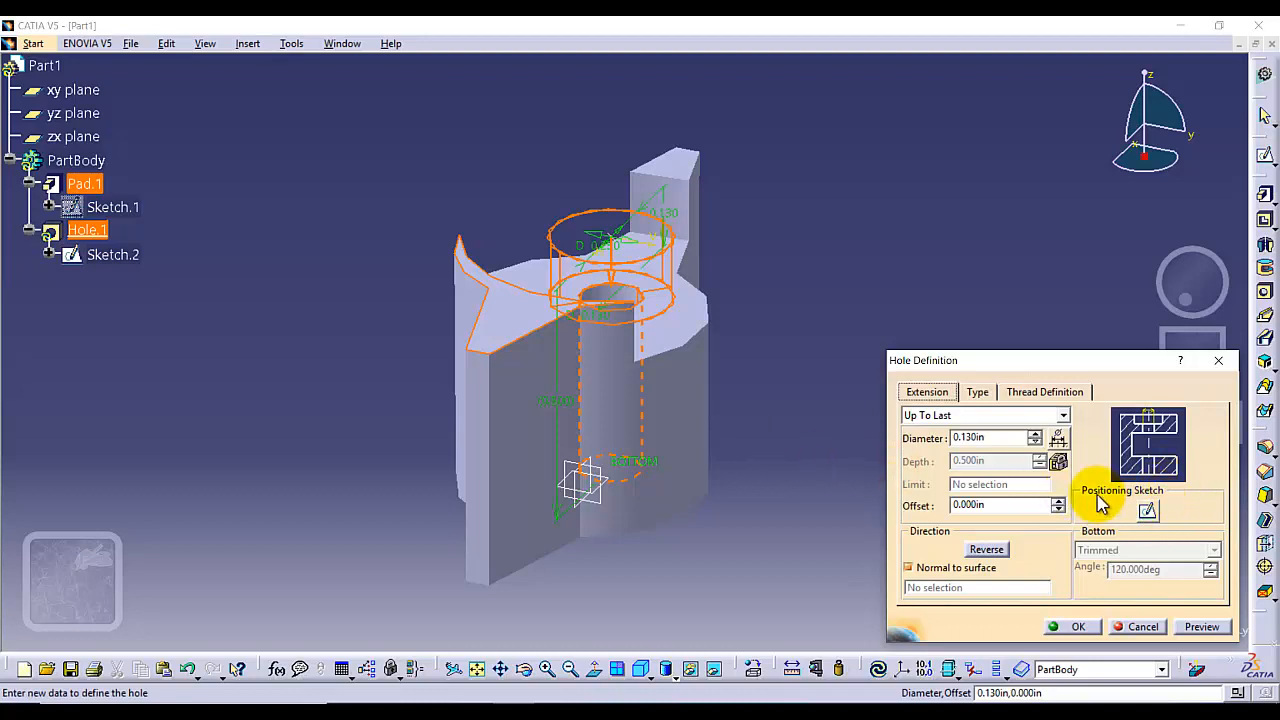
Position the hole's point concentric with the pad's central curved edge, then preview and confirm the counterbored hole
left_click(1147, 511)
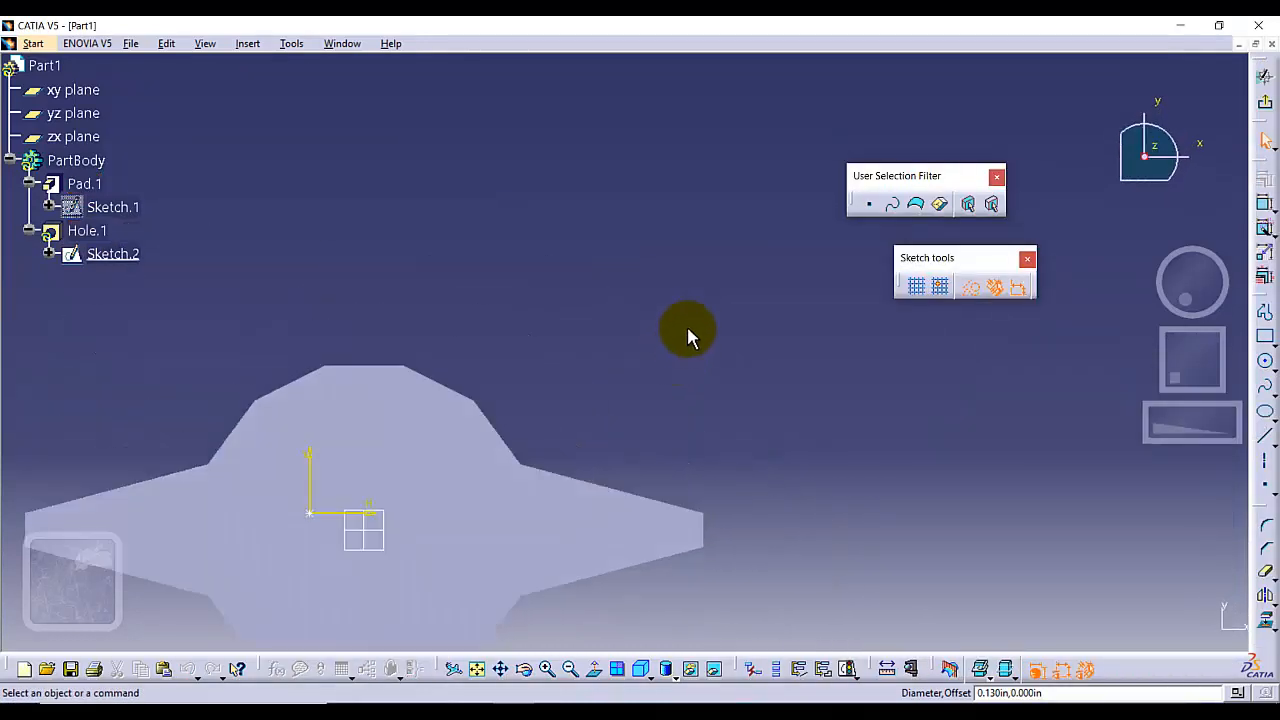
middle_click_drag(578, 378, 731, 206)
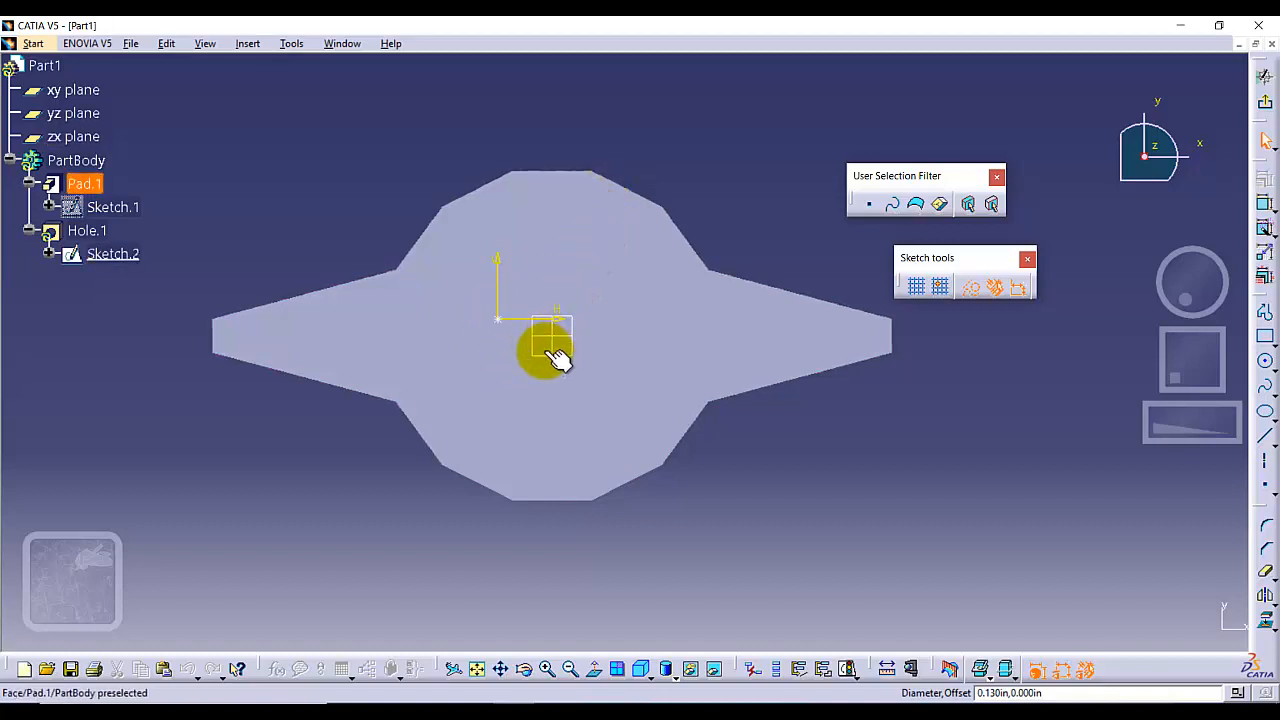
left_click(502, 318)
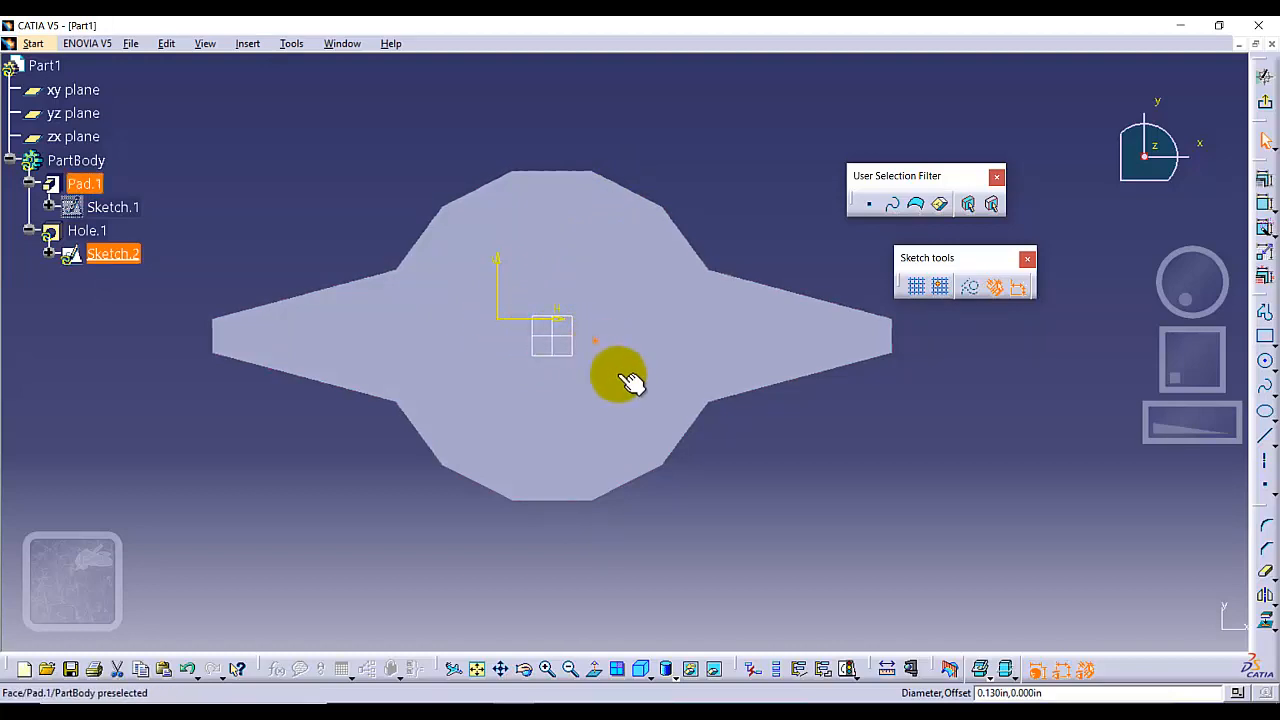
left_click(638, 192)
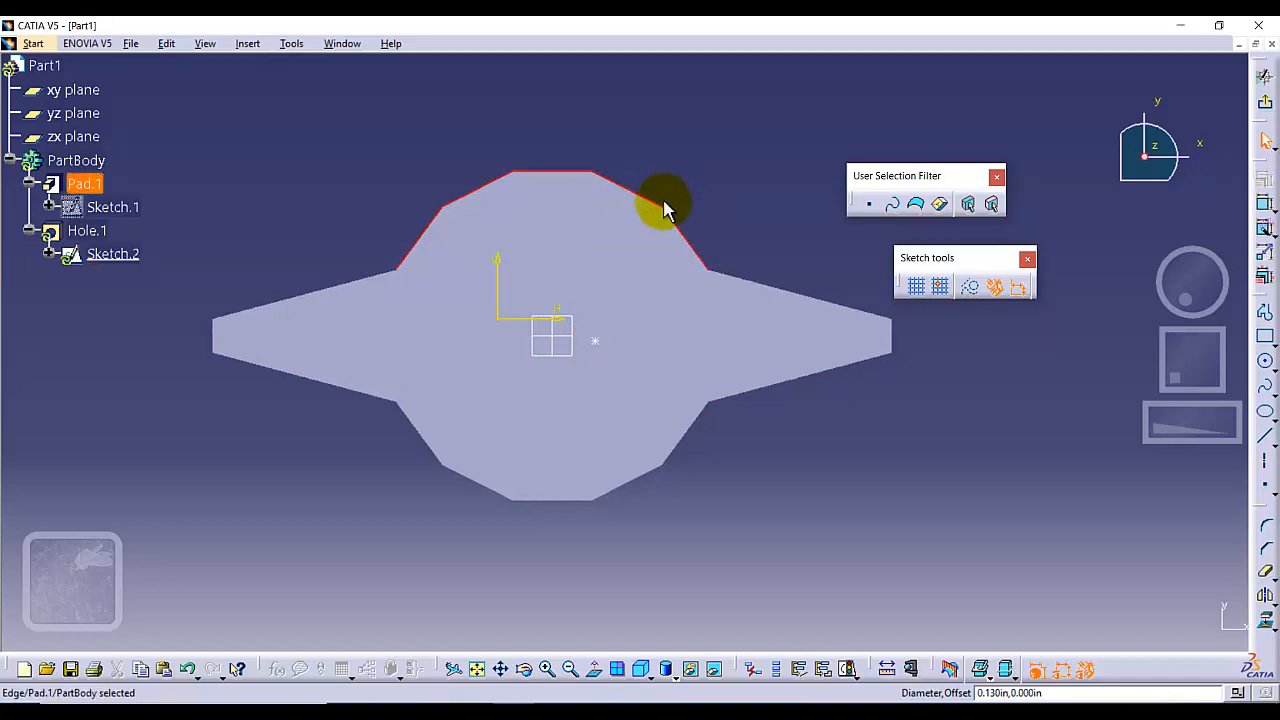
left_click(596, 341, "ctrl")
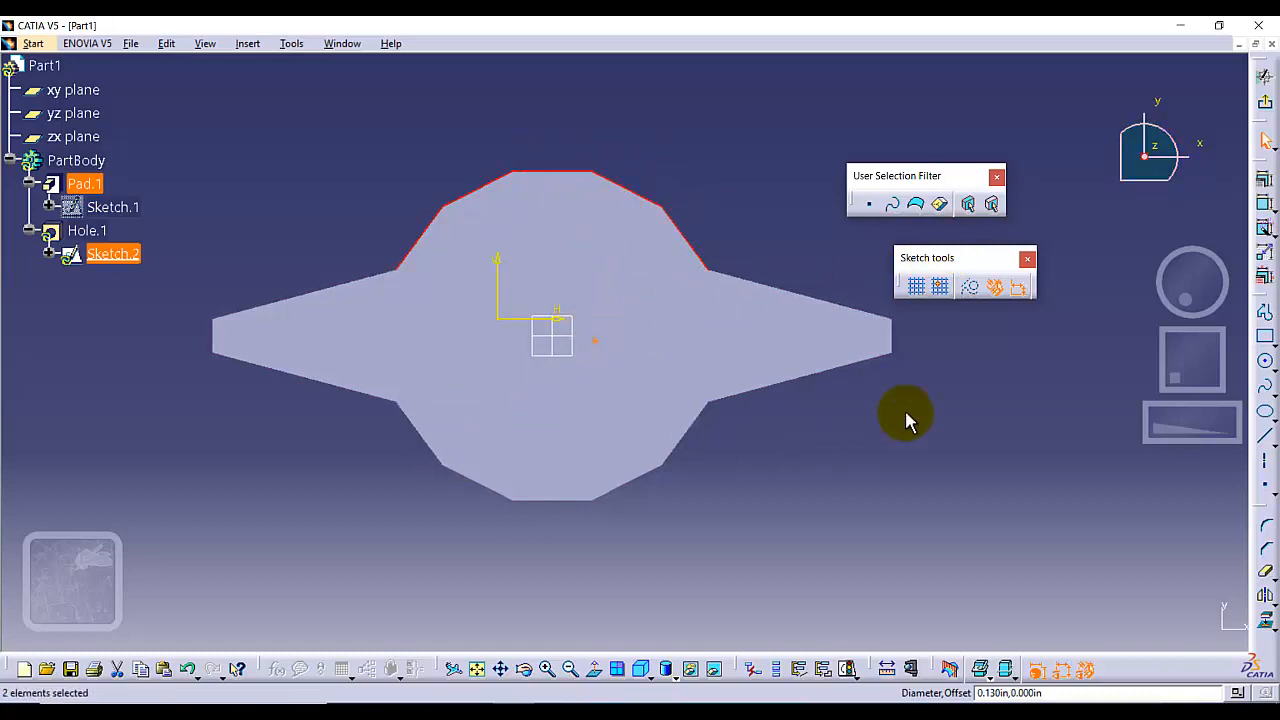
left_click(1265, 183)
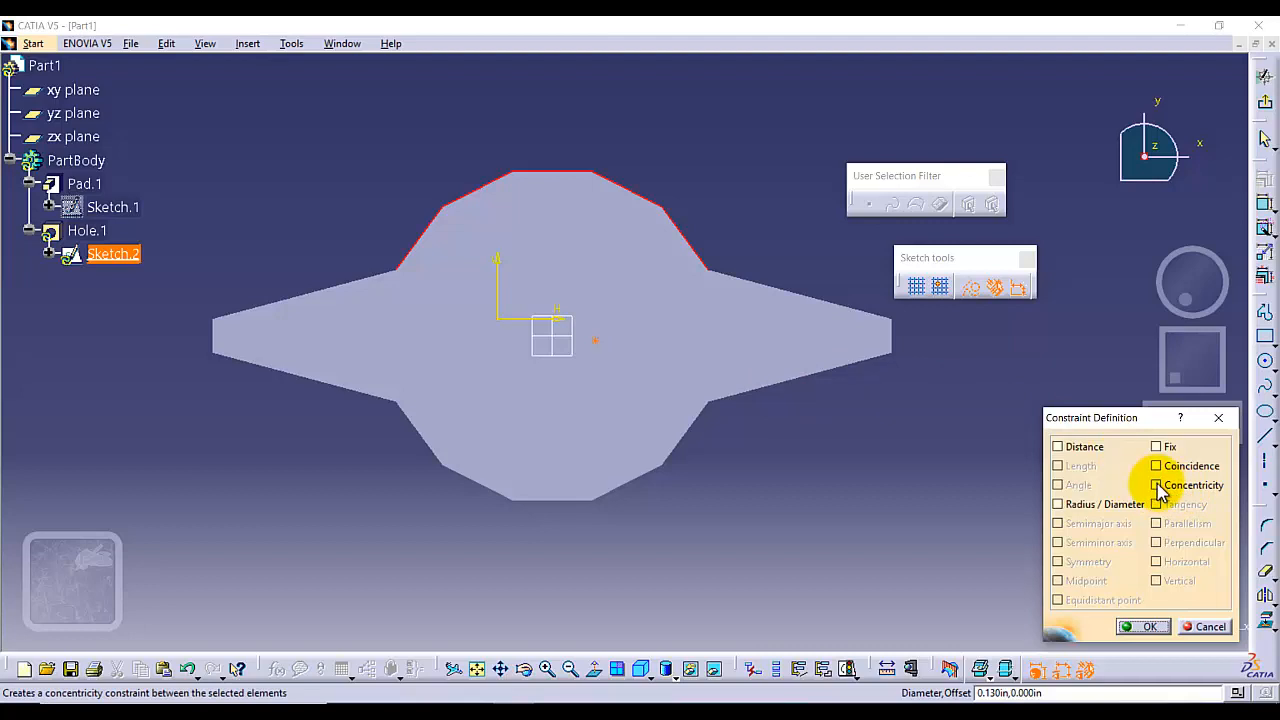
left_click(1140, 626)
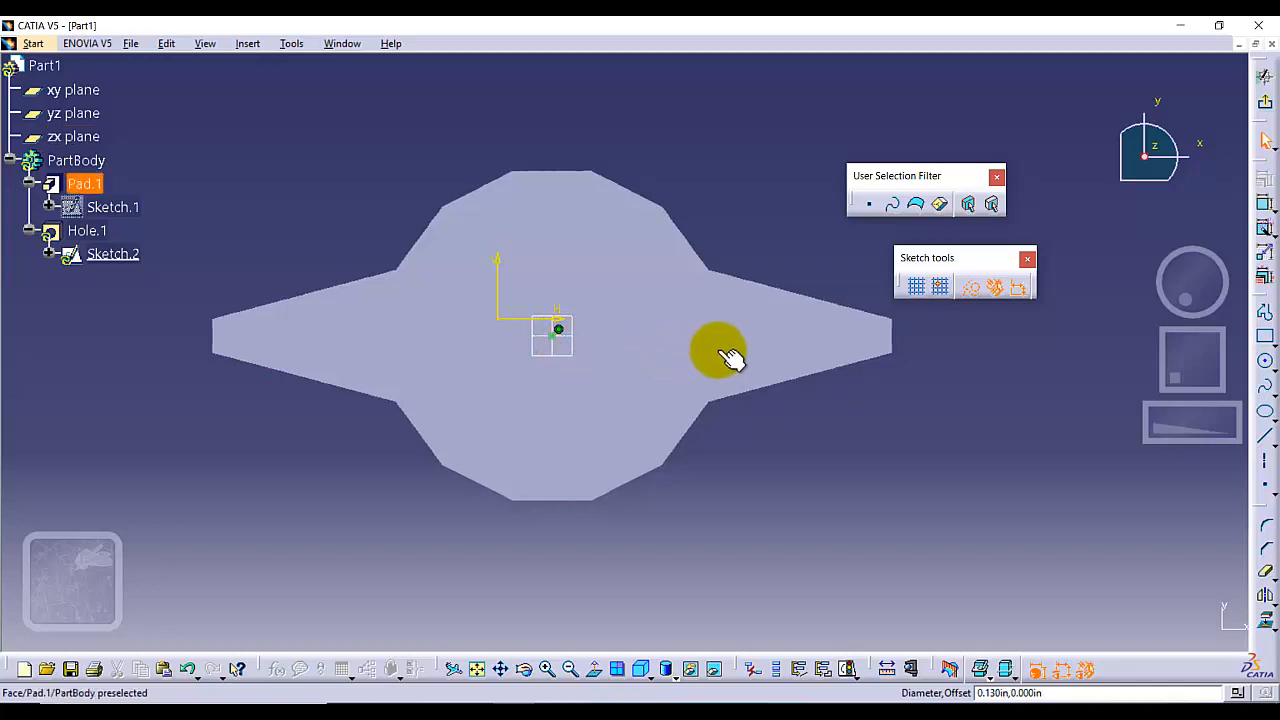
left_click(1264, 80)
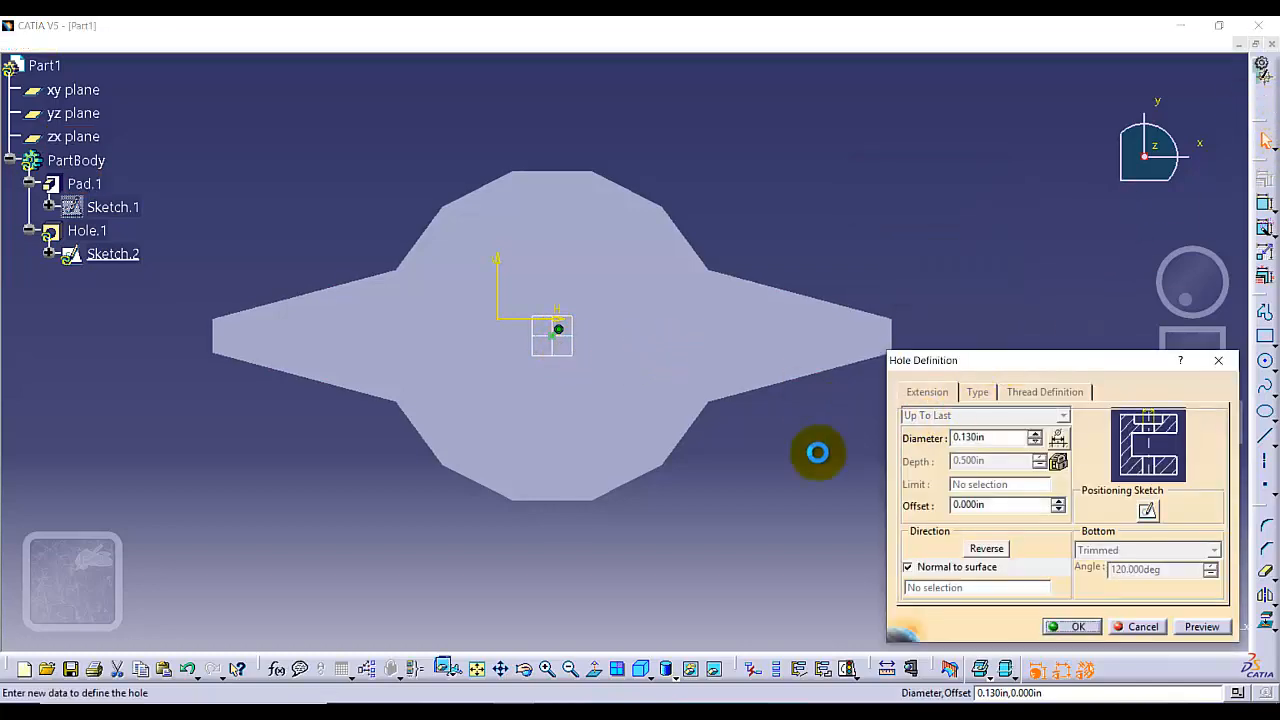
left_click(1202, 626)
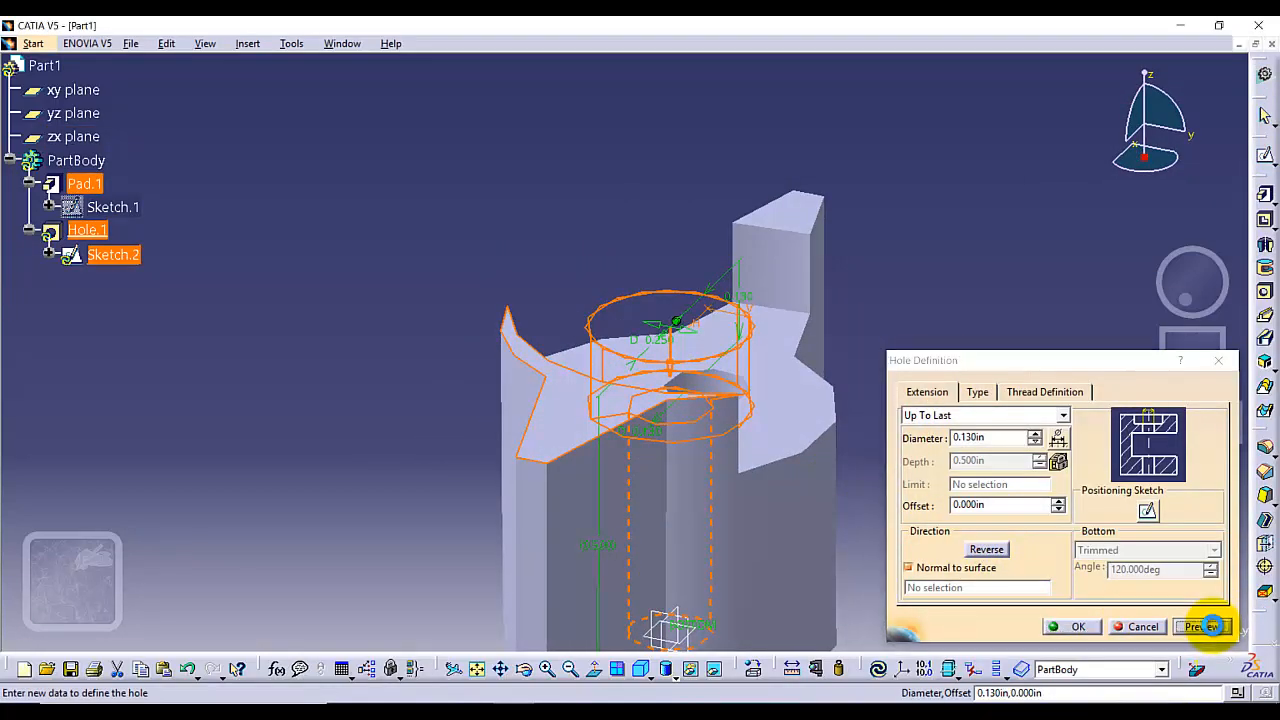
left_click(1066, 626)
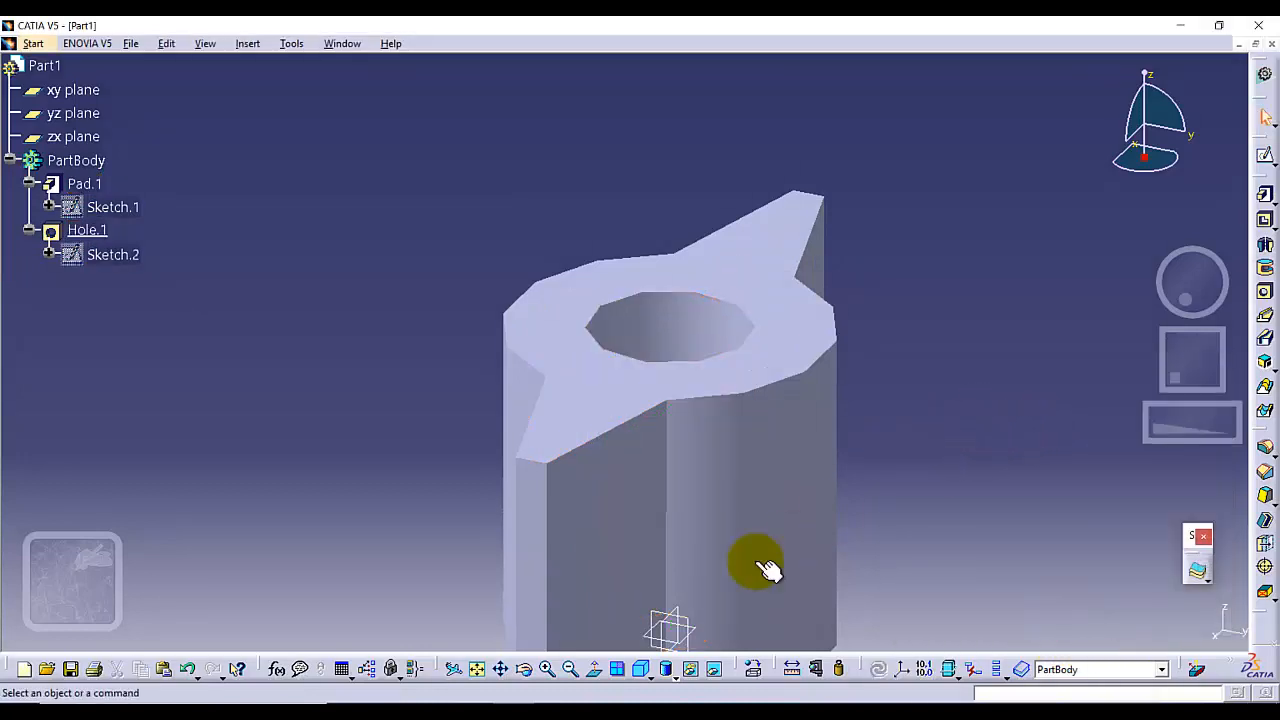
Start a Draft Angle and select the first side faces of the pad as faces to draft
left_click(477, 669)
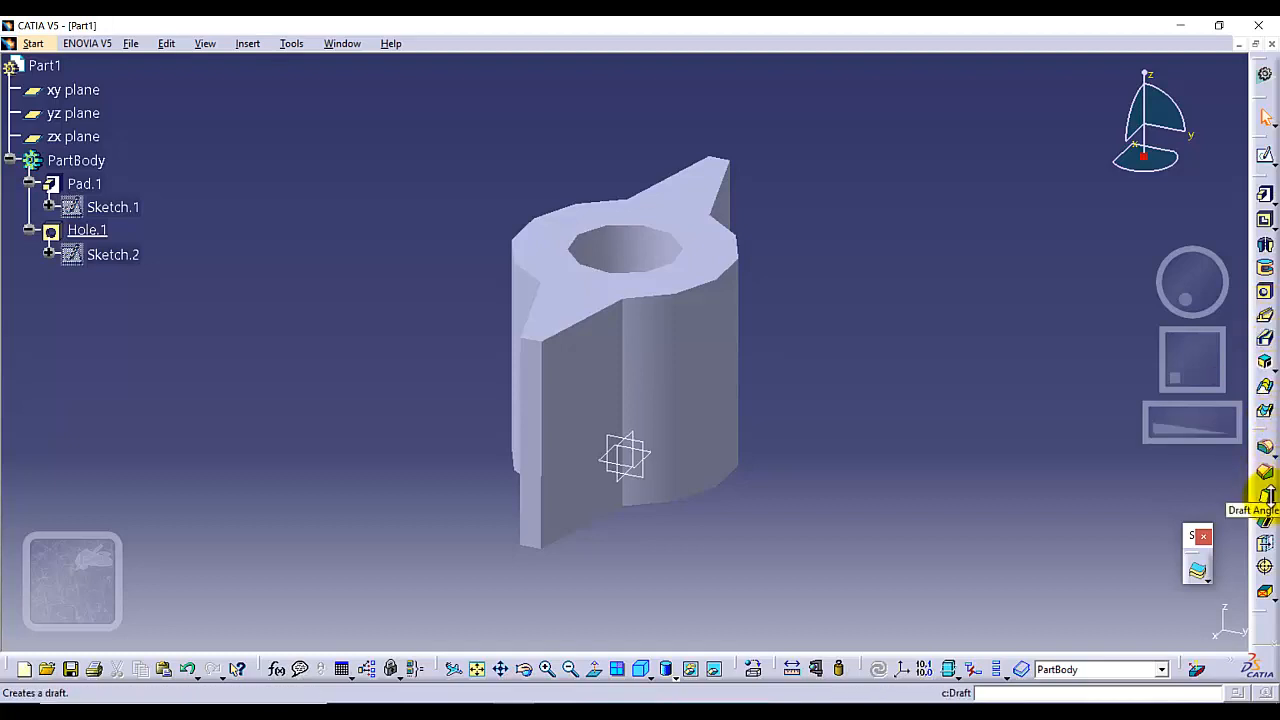
left_click(1273, 505)
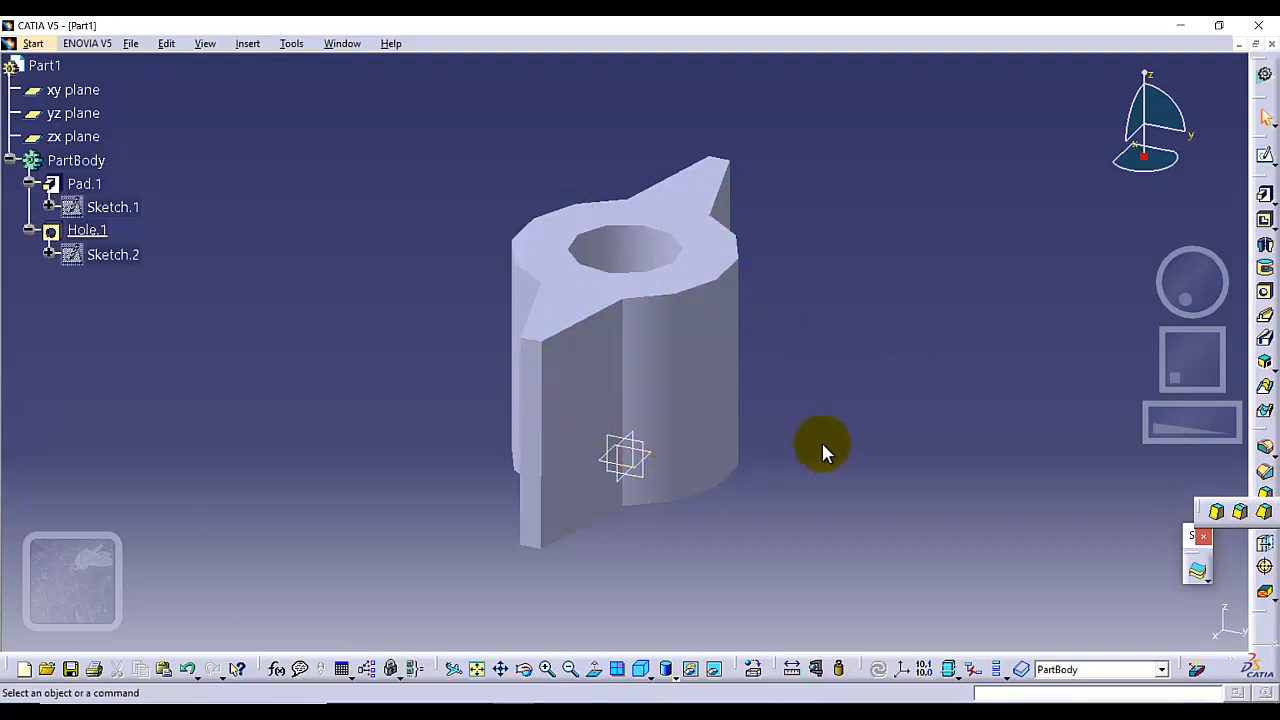
left_click(1217, 514)
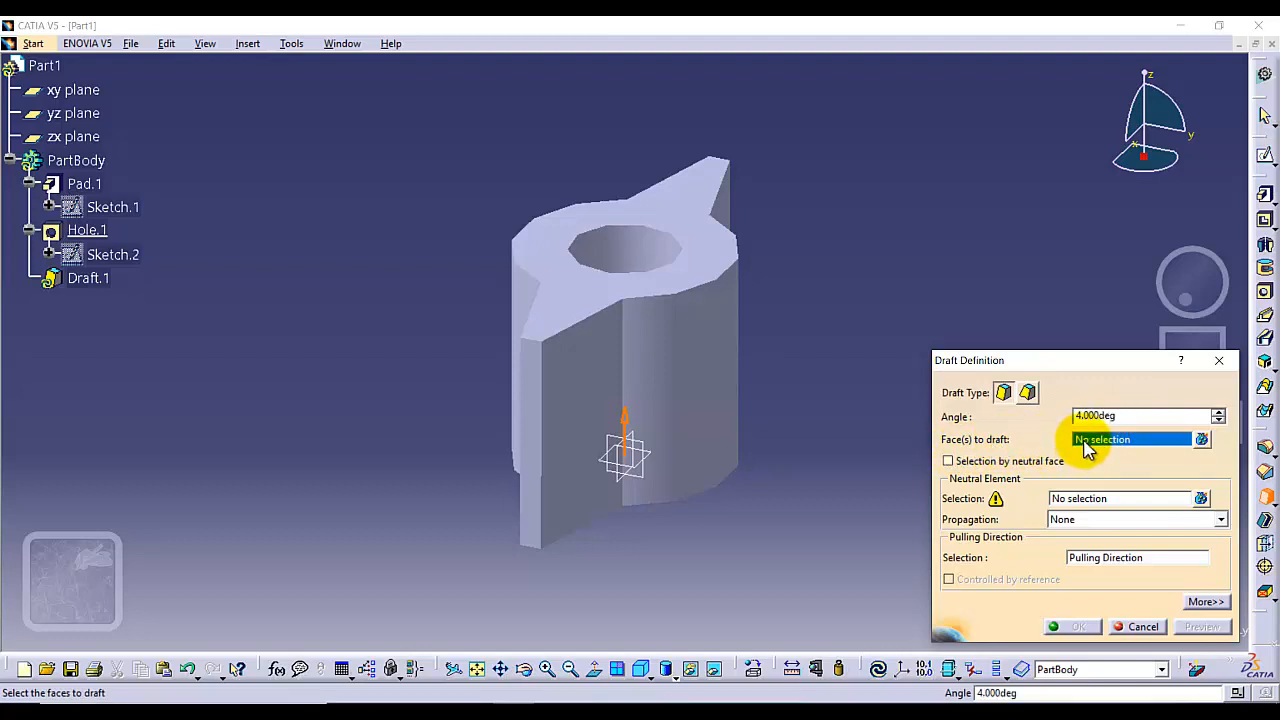
left_click(605, 403)
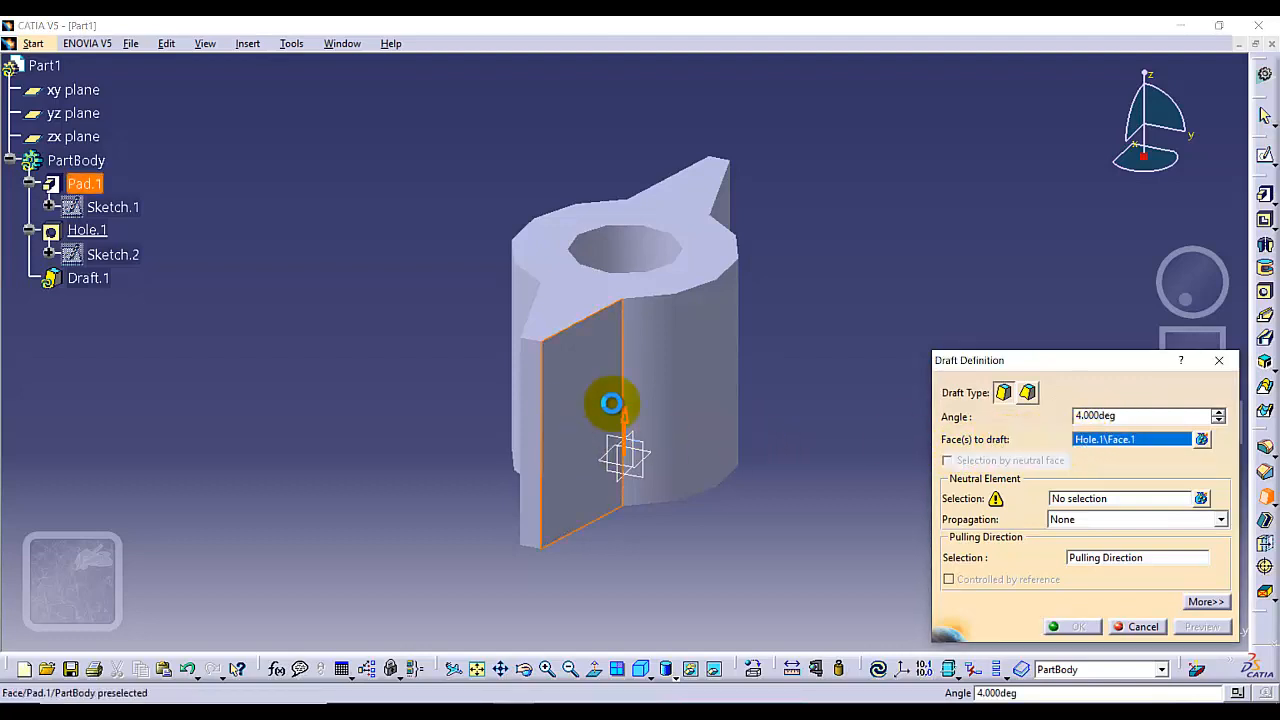
left_click(688, 379)
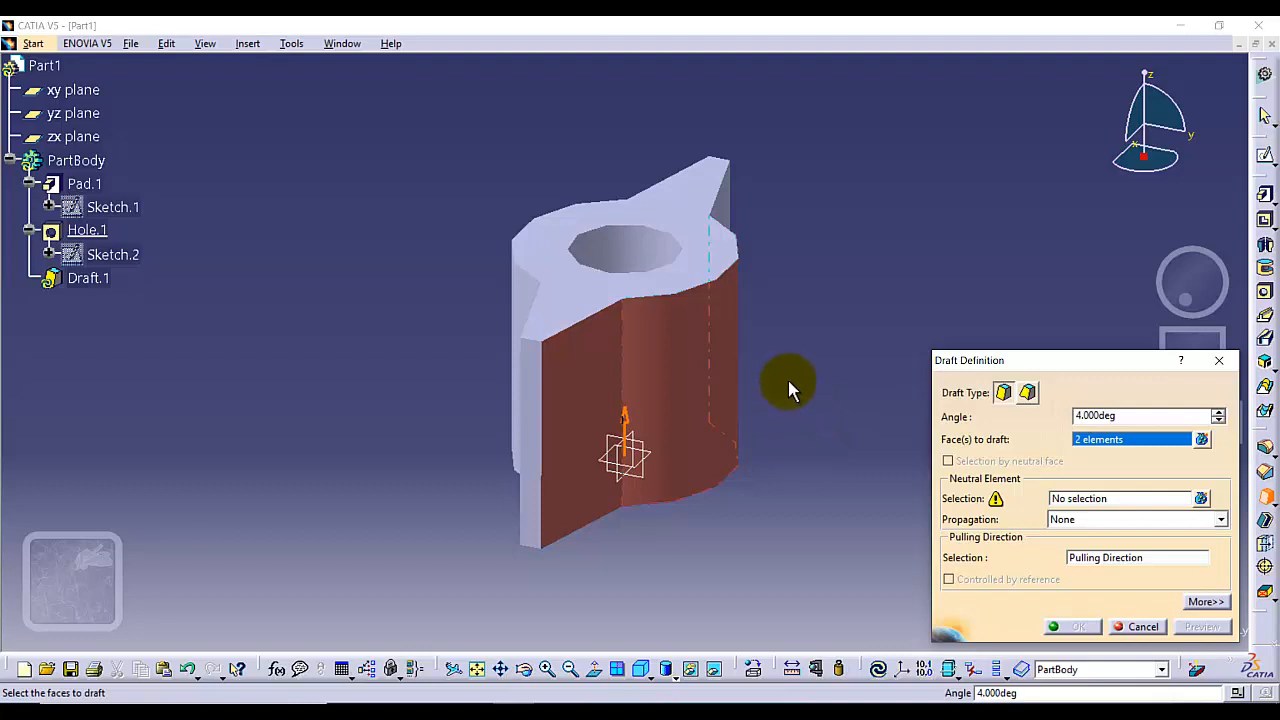
Add all remaining side faces around the pad to the faces to draft
middle_click_drag(794, 375, 609, 363)
left_click(757, 243)
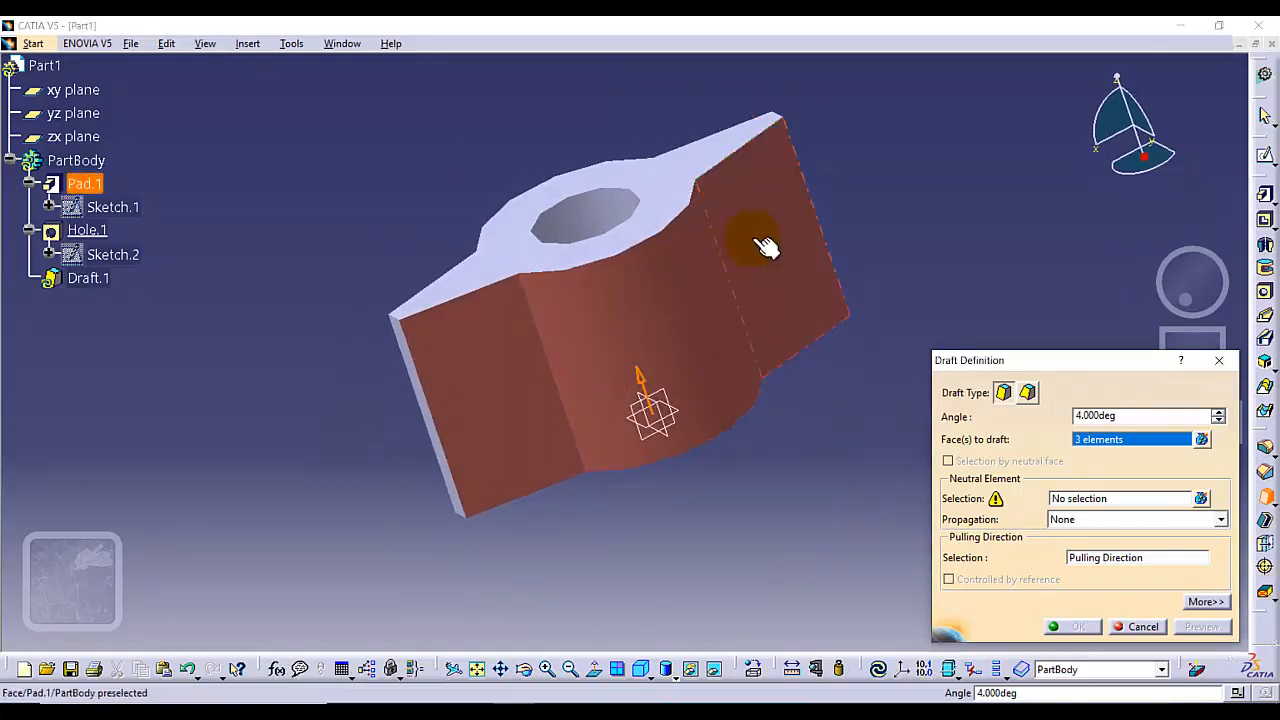
middle_click_drag(863, 219, 749, 251)
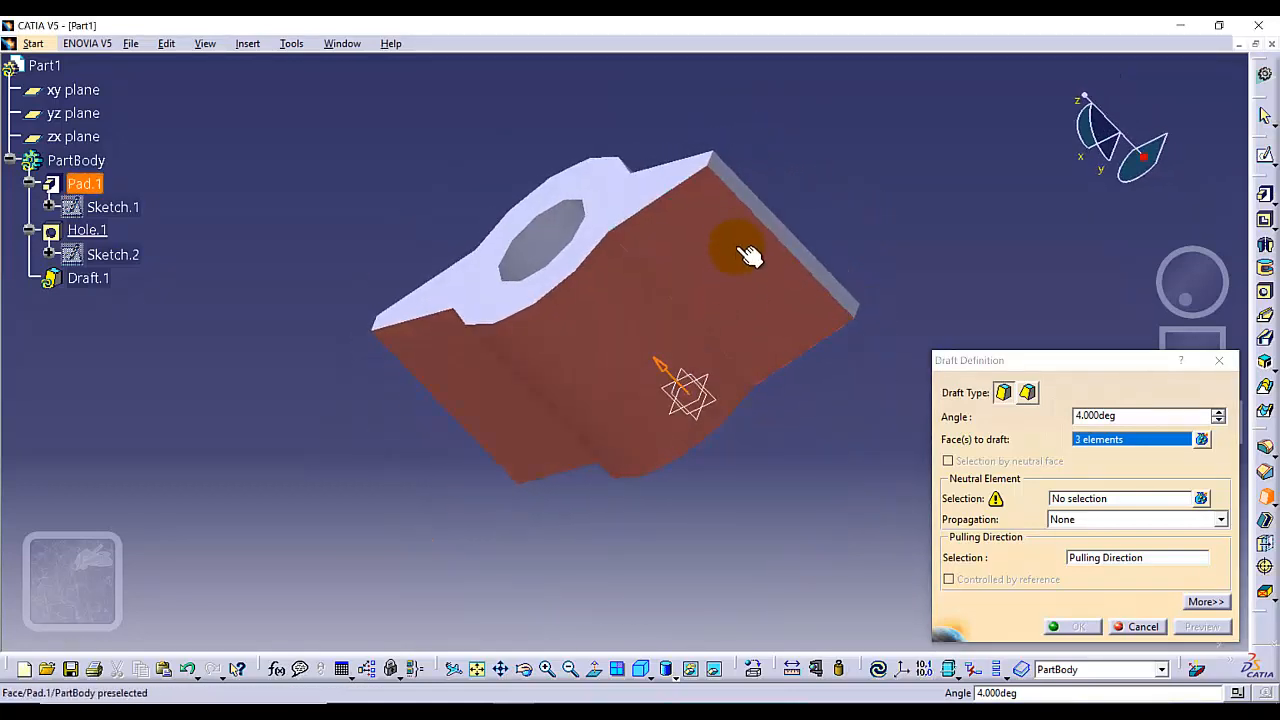
left_click(740, 188)
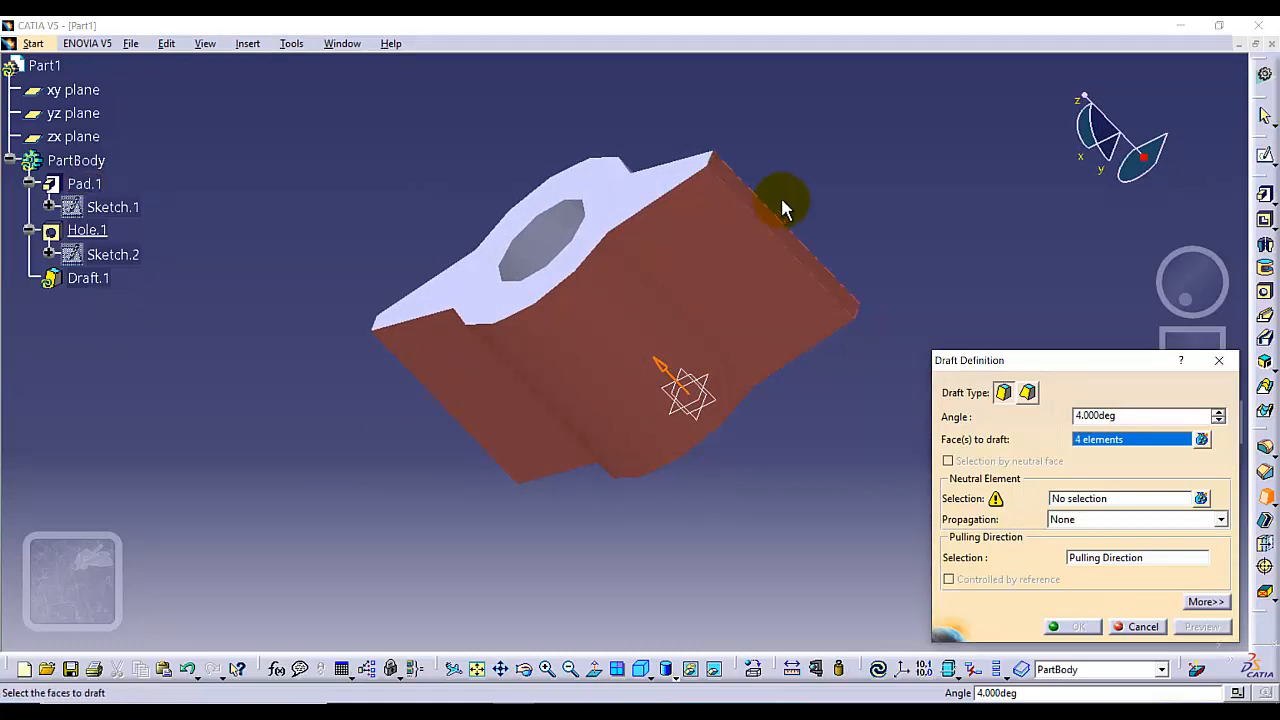
middle_click_drag(781, 197, 569, 420)
left_click(580, 354)
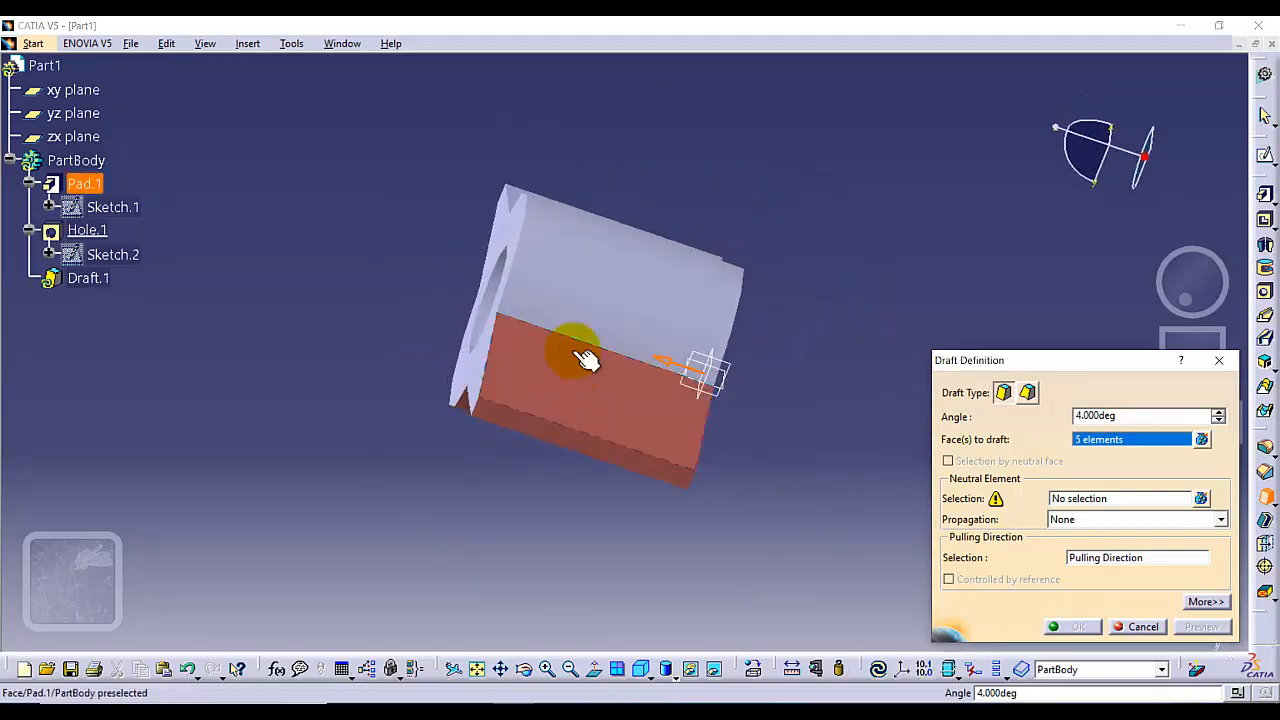
left_click(586, 280)
middle_click_drag(701, 209, 600, 286)
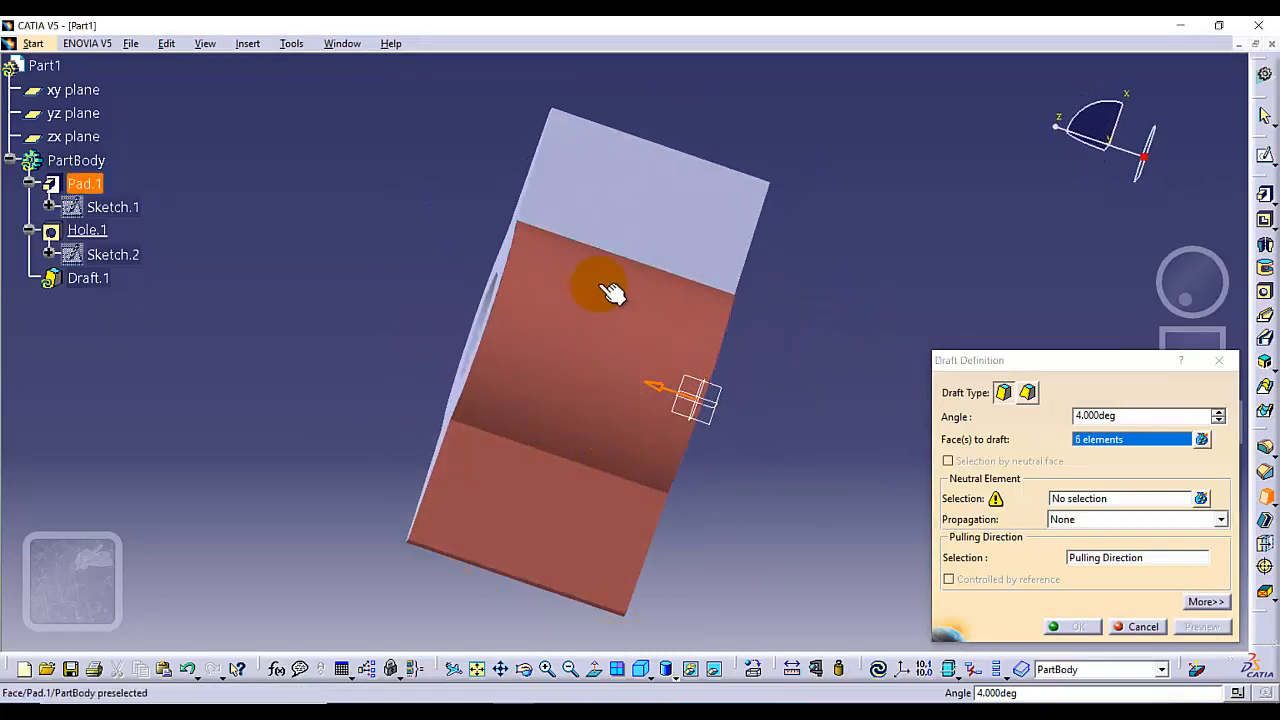
left_click(674, 211)
middle_click_drag(759, 144, 680, 200)
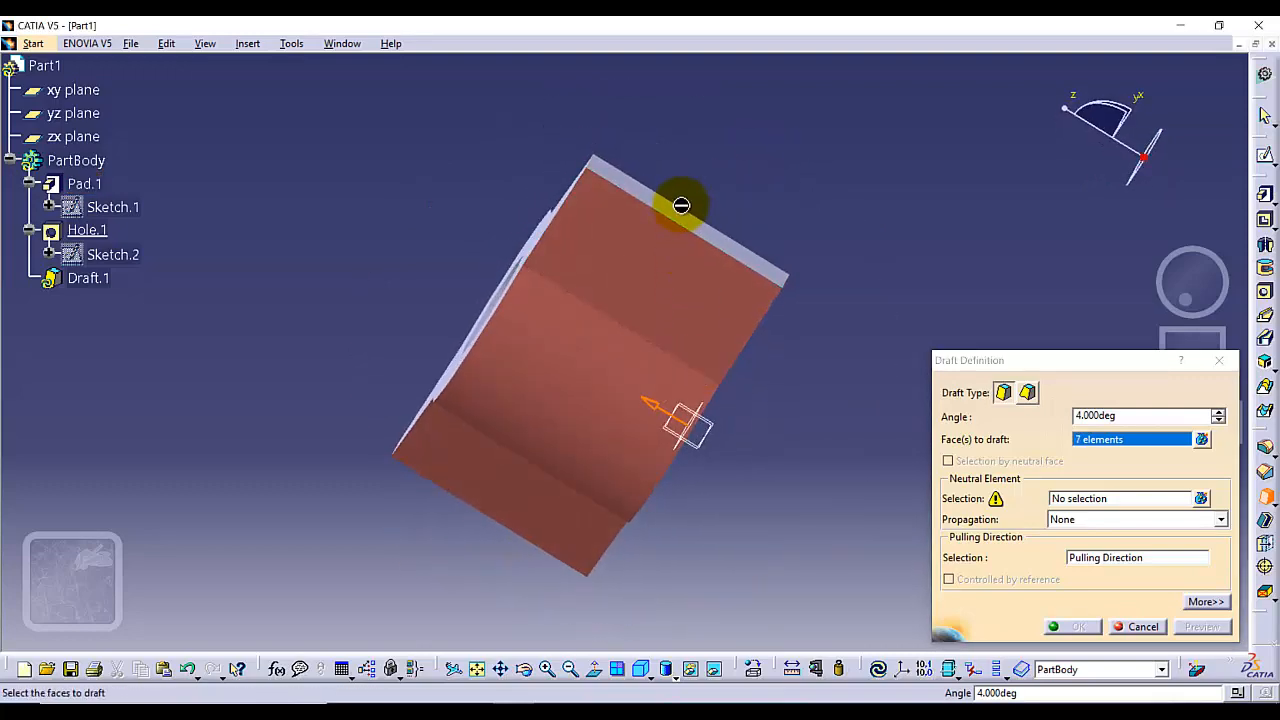
left_click(686, 214)
Set the pad's bottom face as the draft's neutral element
left_click(636, 668)
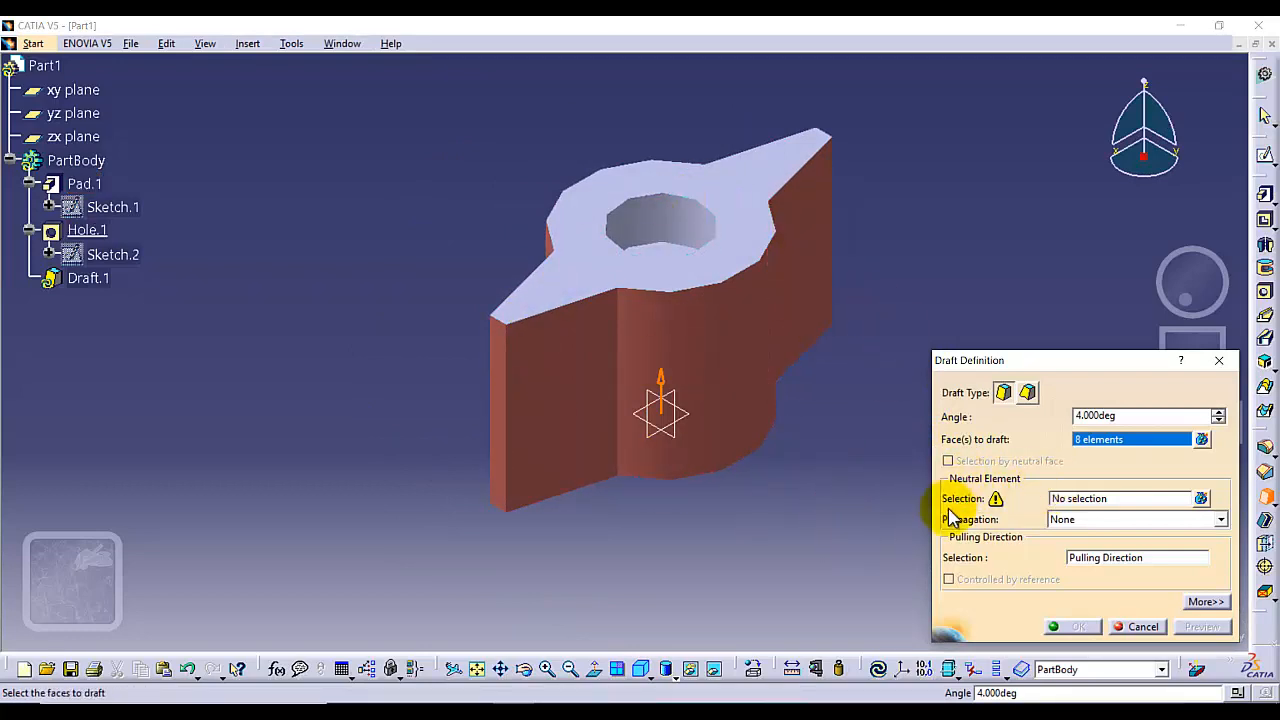
left_click(1090, 498)
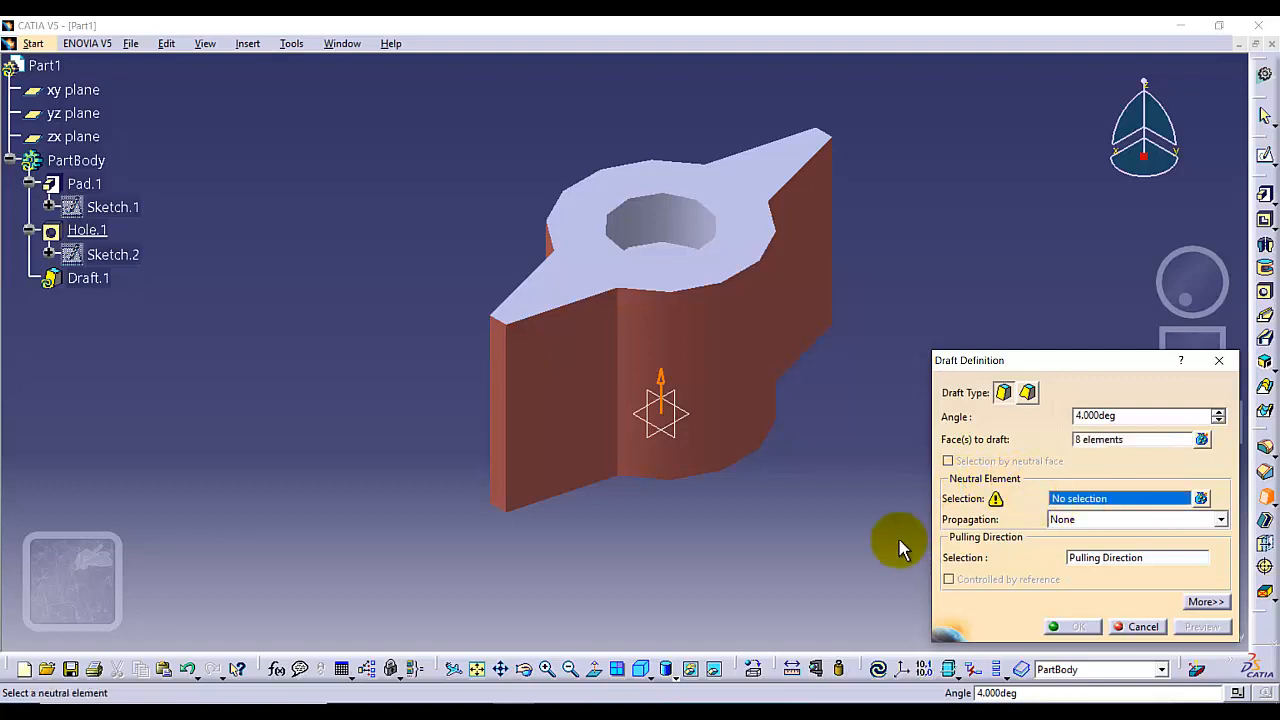
middle_click_drag(757, 563, 751, 565)
middle_click_drag(728, 449, 726, 386)
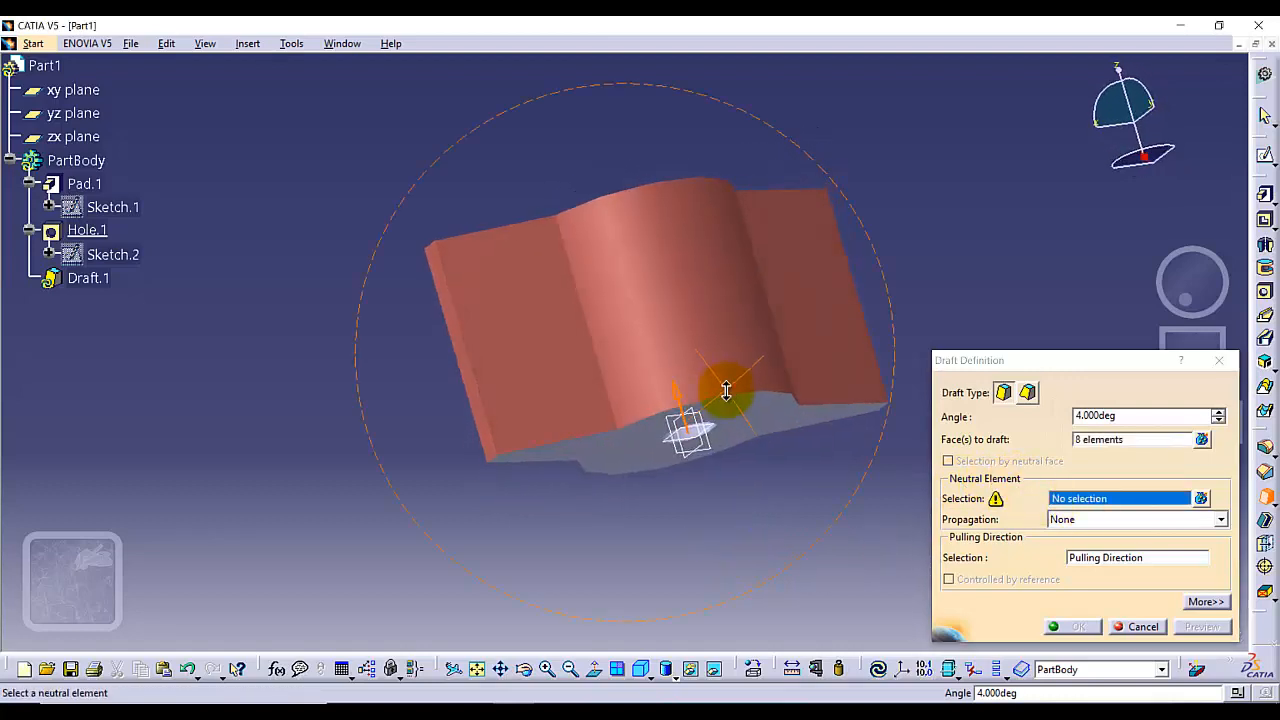
left_click(740, 418)
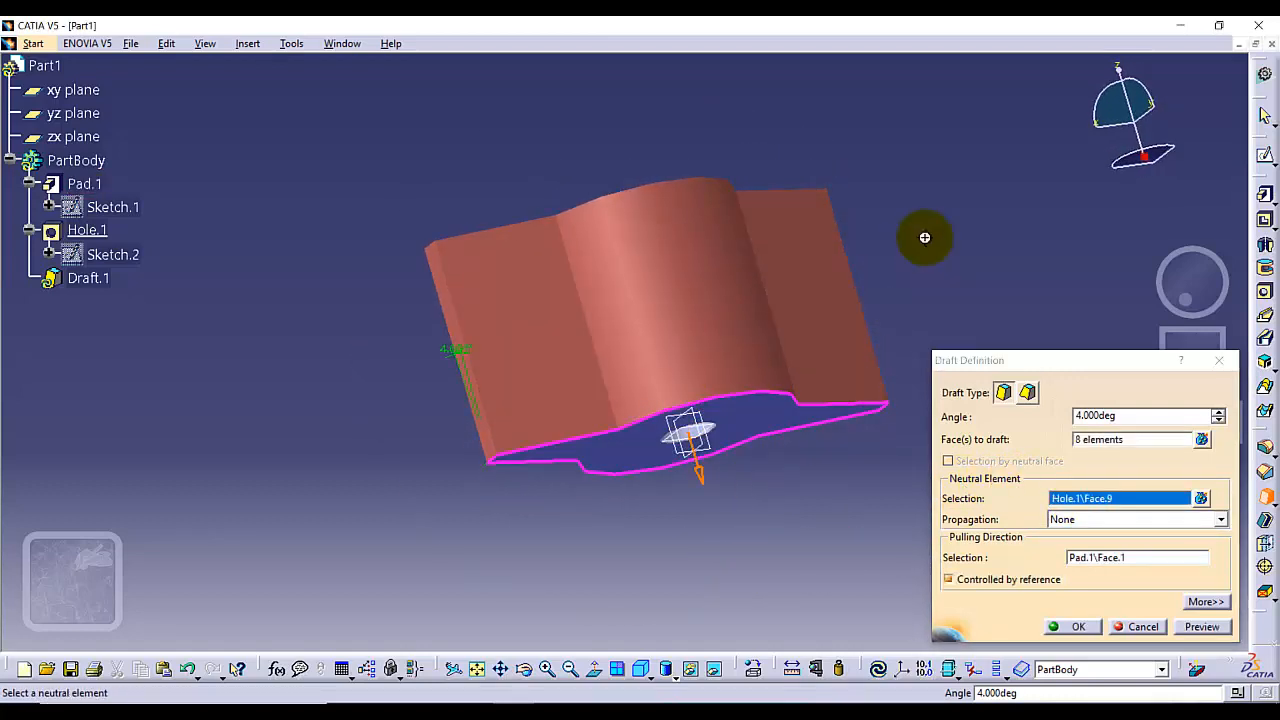
middle_click_drag(923, 234, 990, 470)
Preview and confirm the 4° draft on the pad's side faces
left_click(1200, 628)
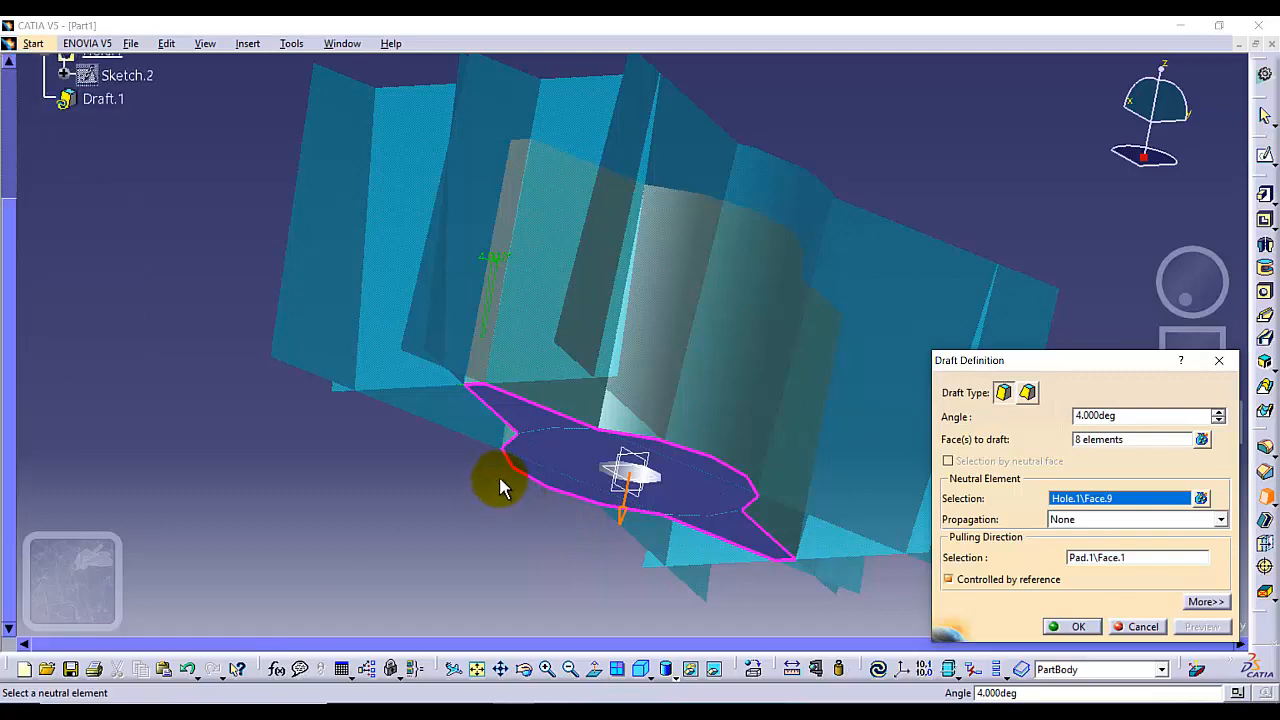
middle_click_drag(469, 463, 588, 690)
middle_click_drag(766, 434, 962, 535)
left_click(1072, 626)
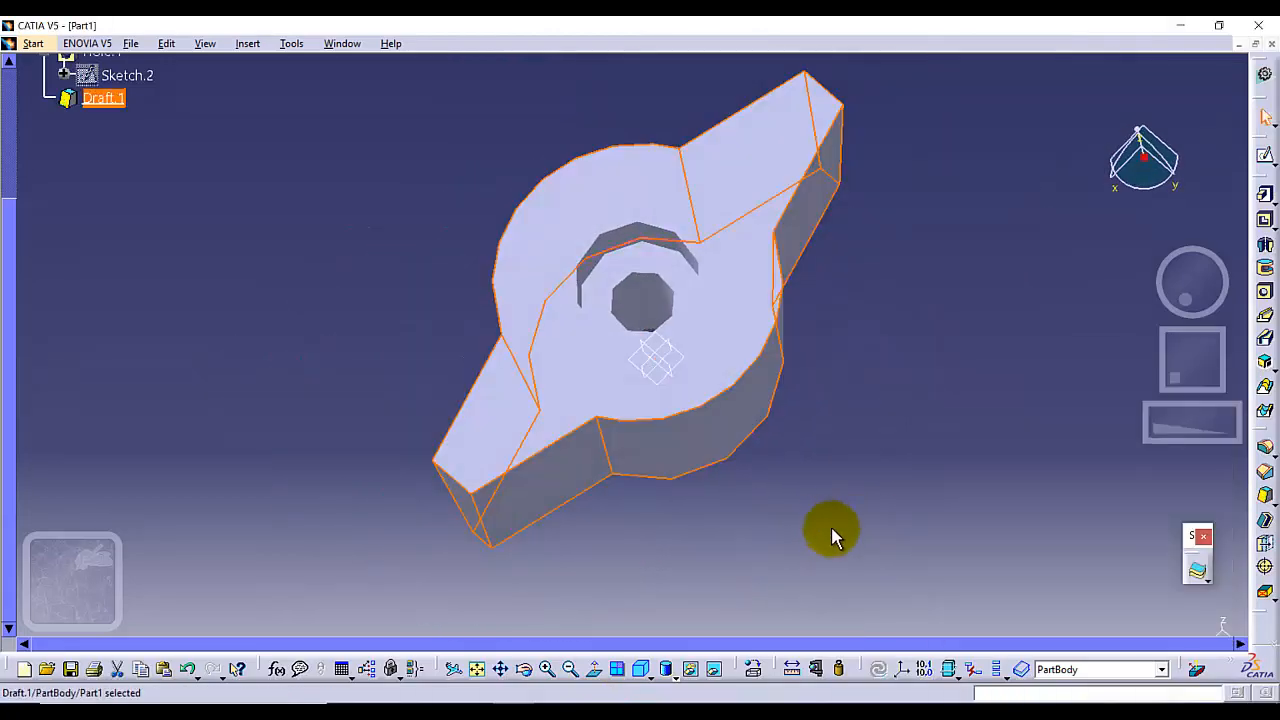
Examine the drafted part from several standard views
middle_click_drag(695, 545, 692, 248)
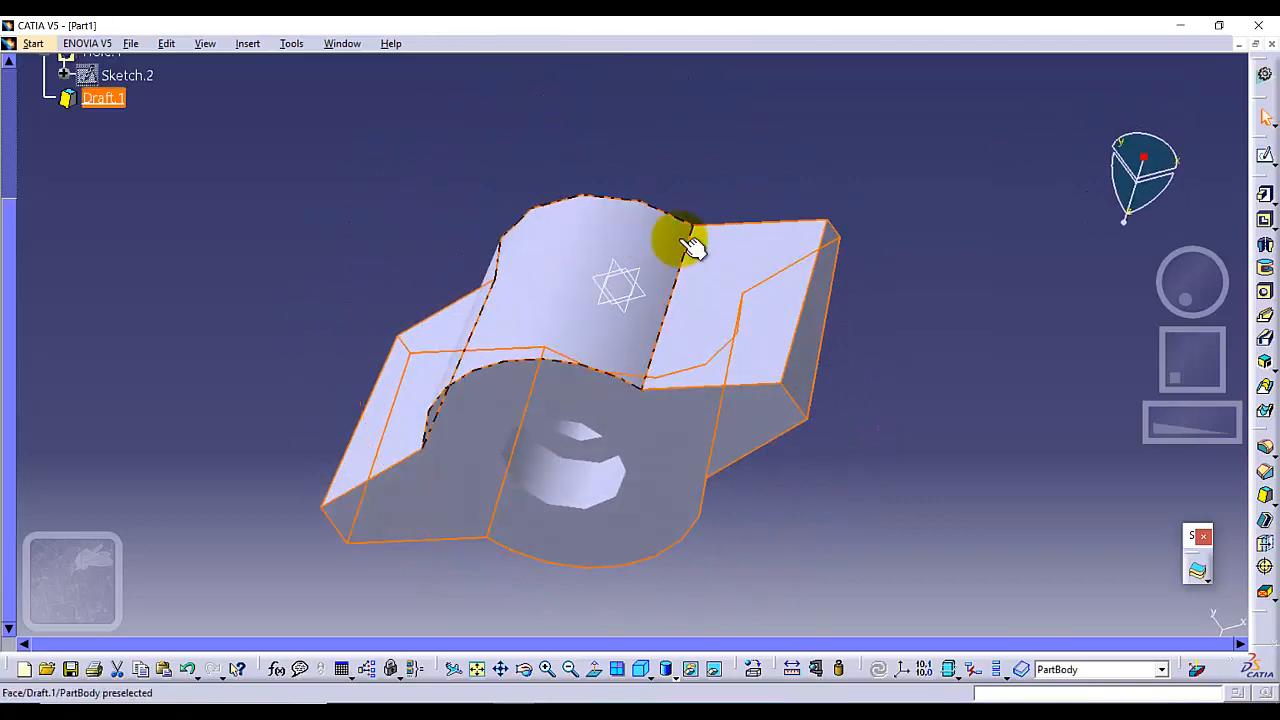
middle_click_drag(835, 510, 715, 240)
left_click(646, 673)
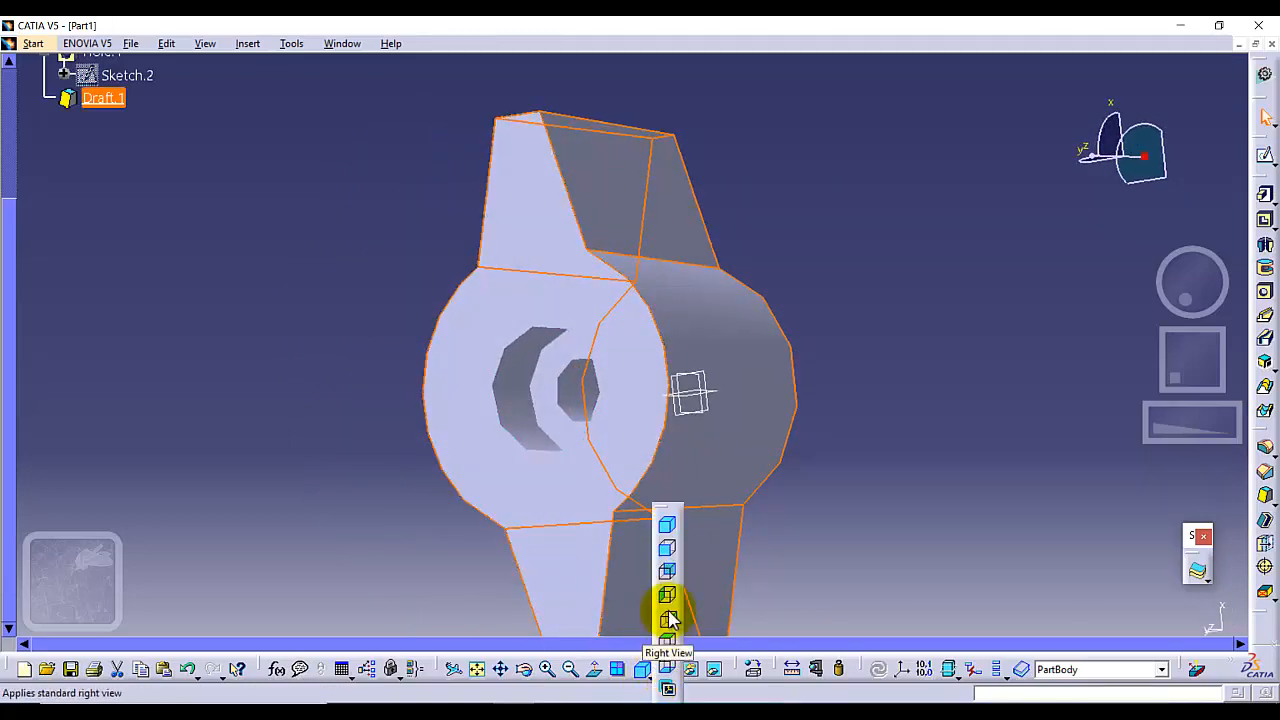
left_click(668, 577)
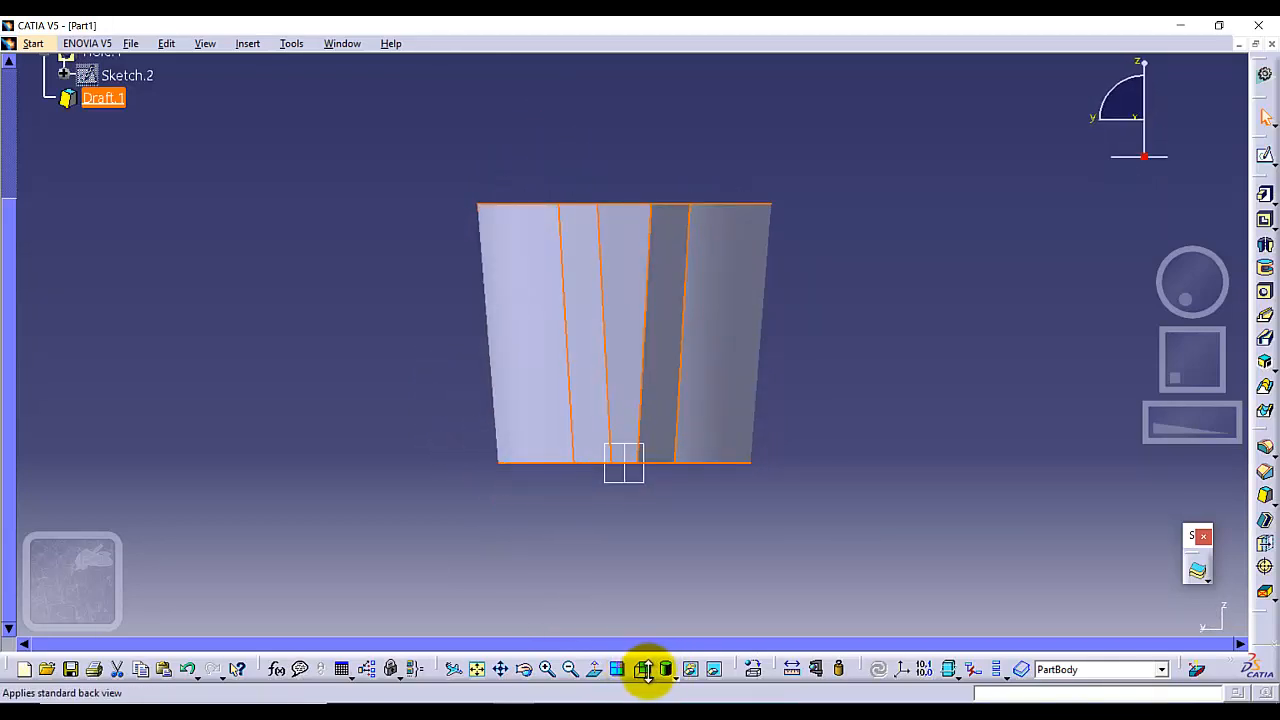
left_click(649, 677)
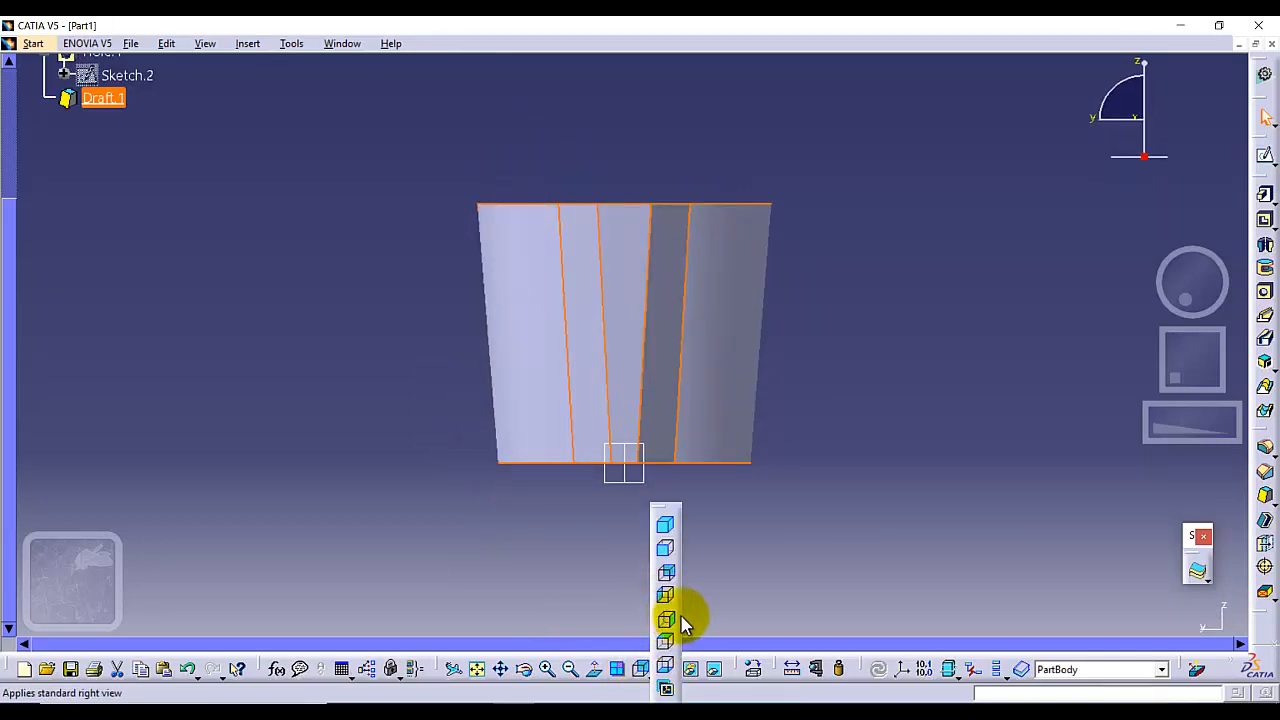
left_click(683, 624)
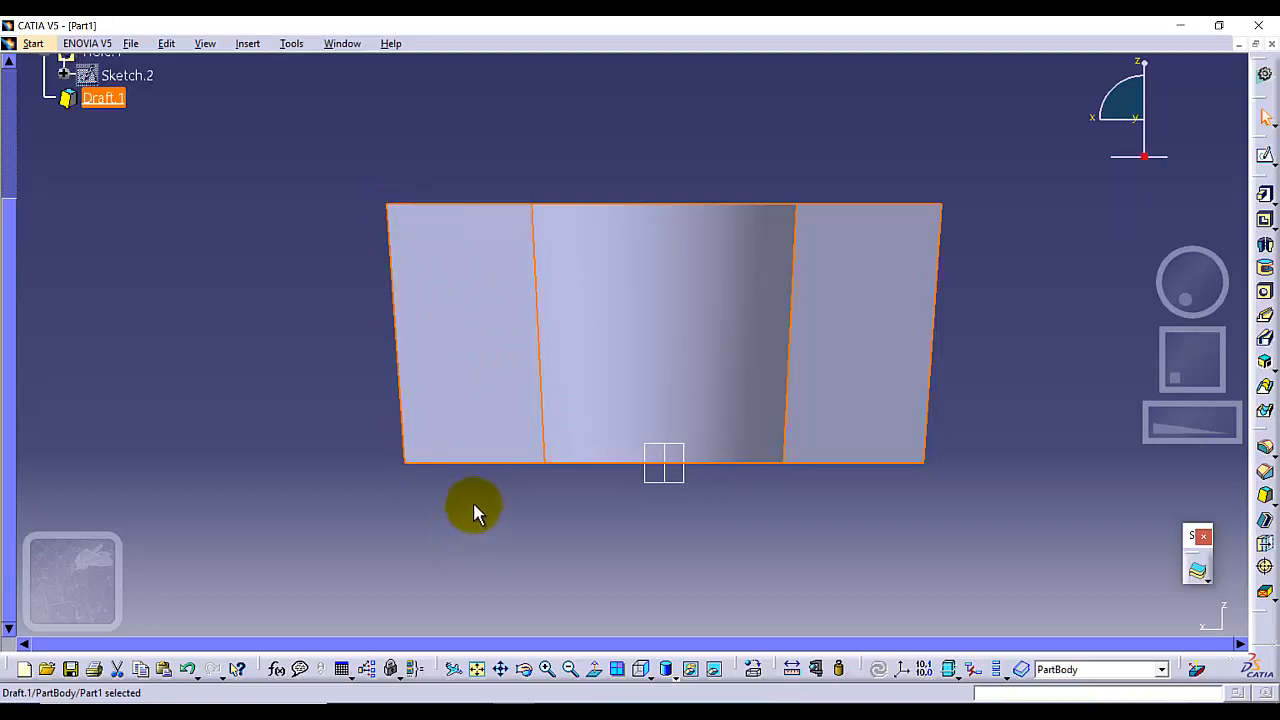
middle_click_drag(497, 526, 699, 493)
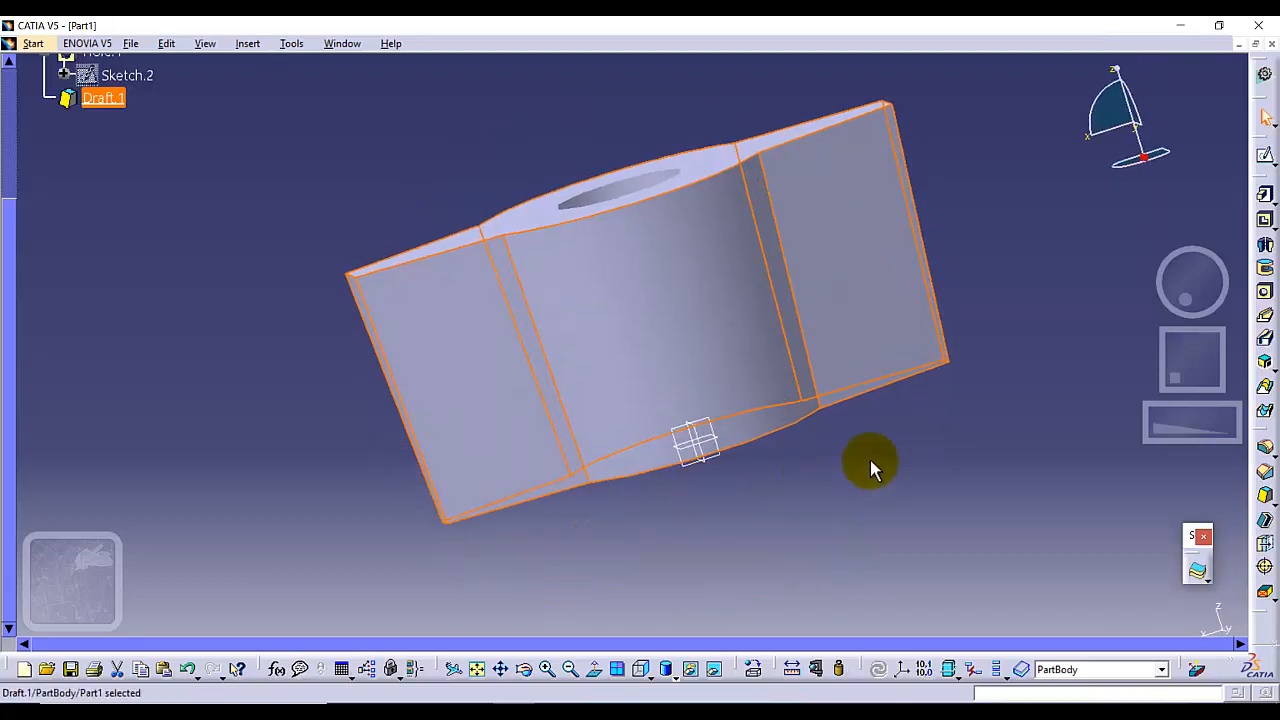
left_click(646, 674)
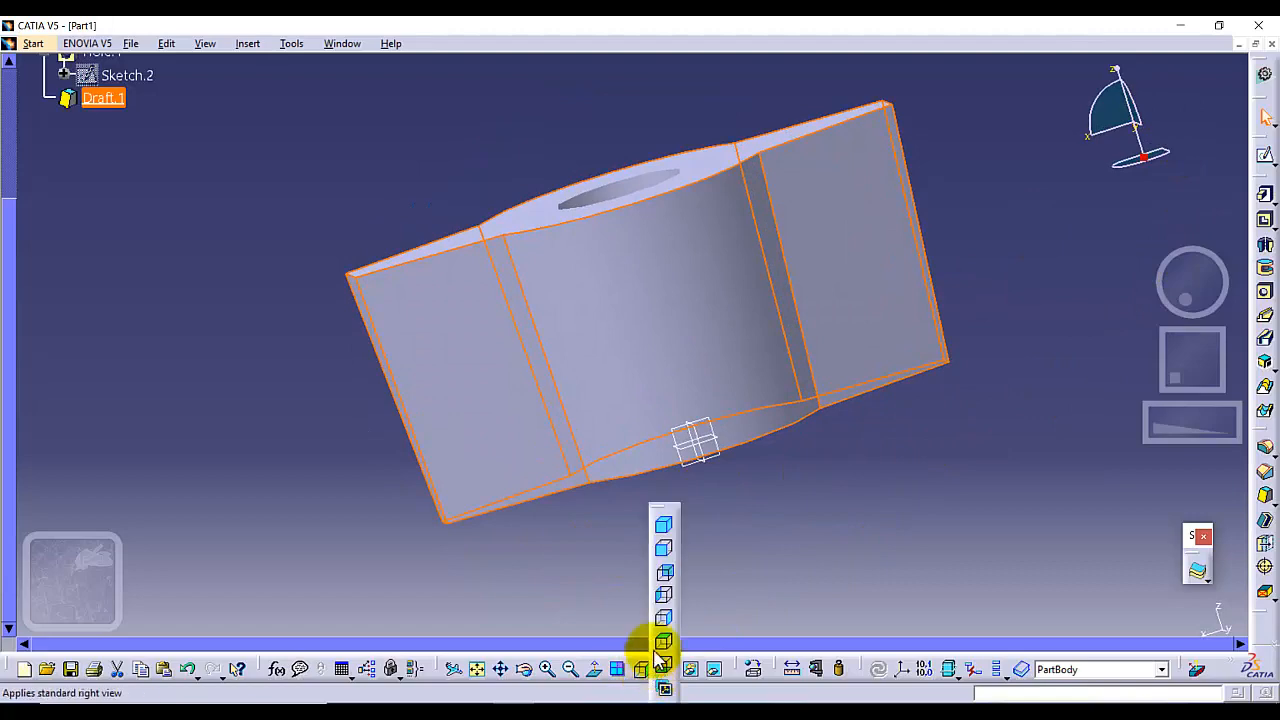
left_click(665, 527)
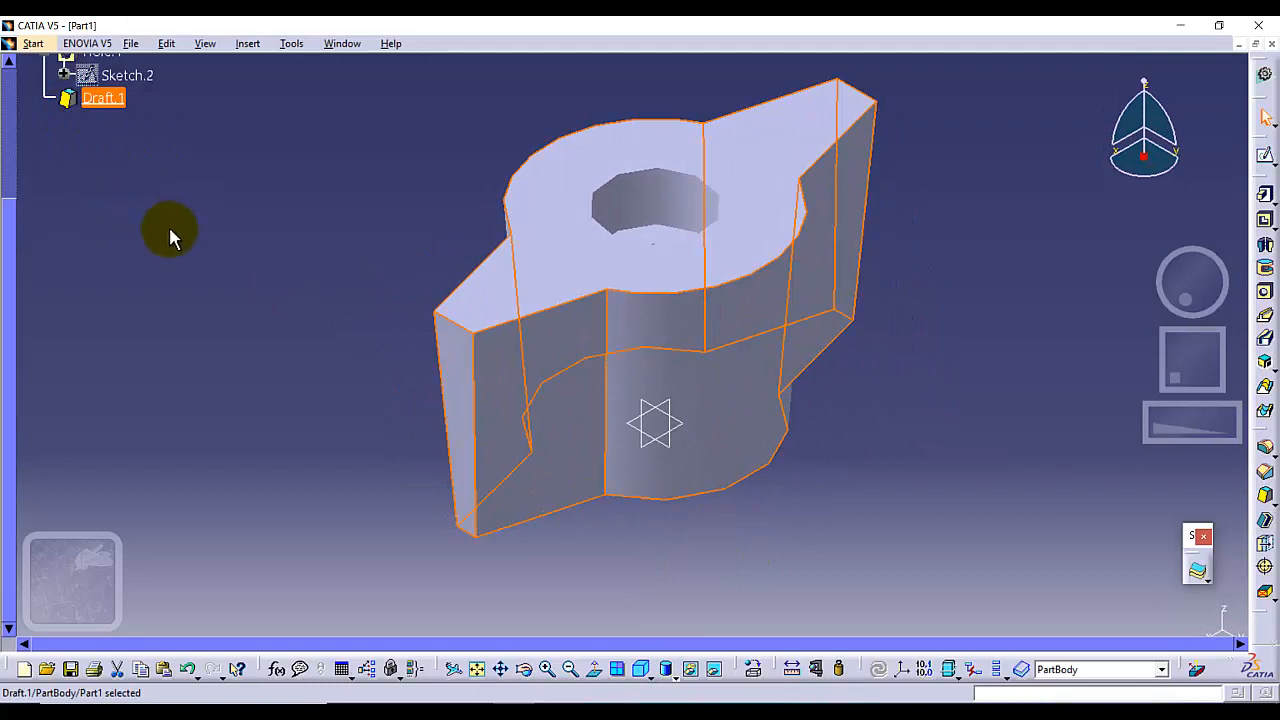
Edit the draft's definition, reverse its pulling direction, and confirm
right_click(100, 217)
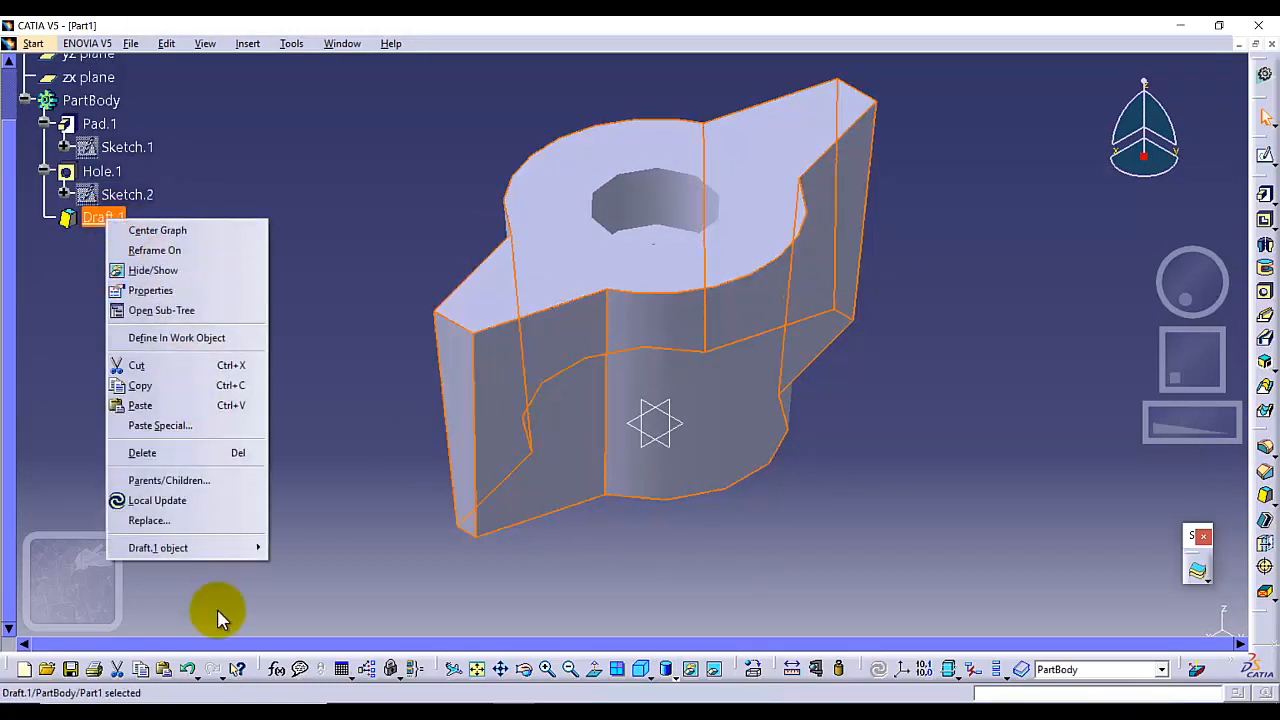
mouse_move(253, 552)
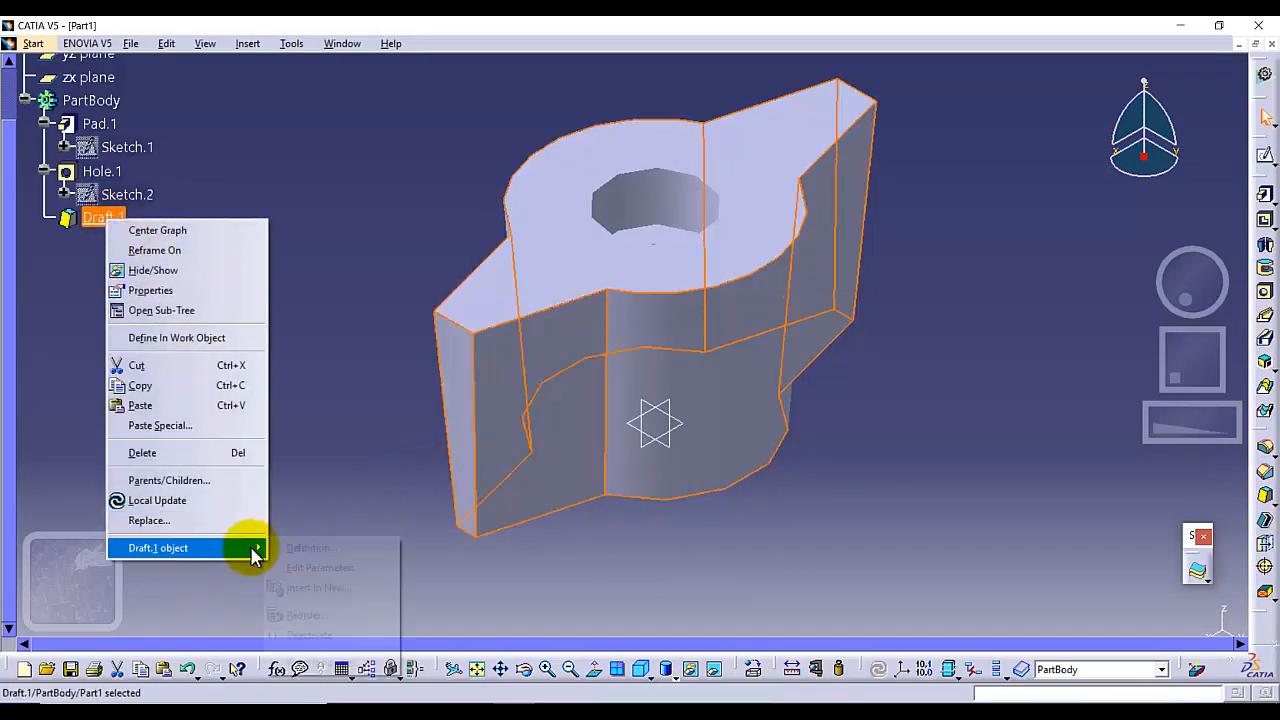
left_click(306, 547)
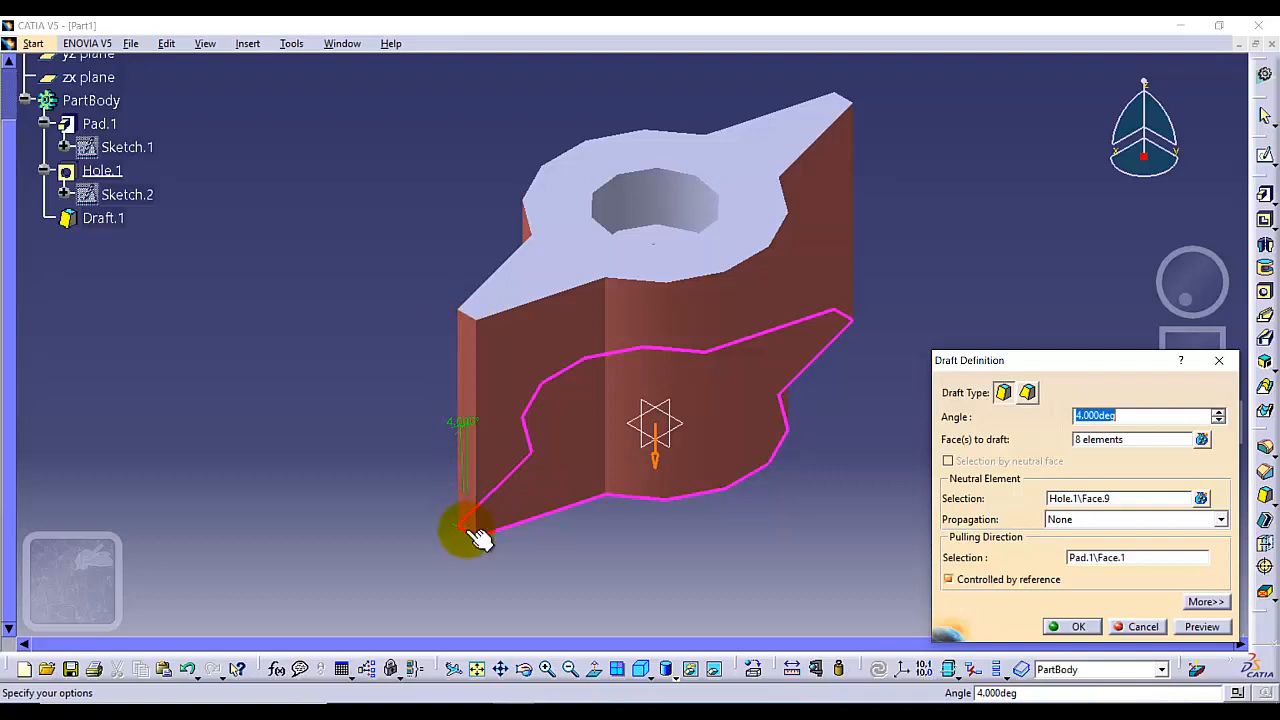
left_click(655, 465)
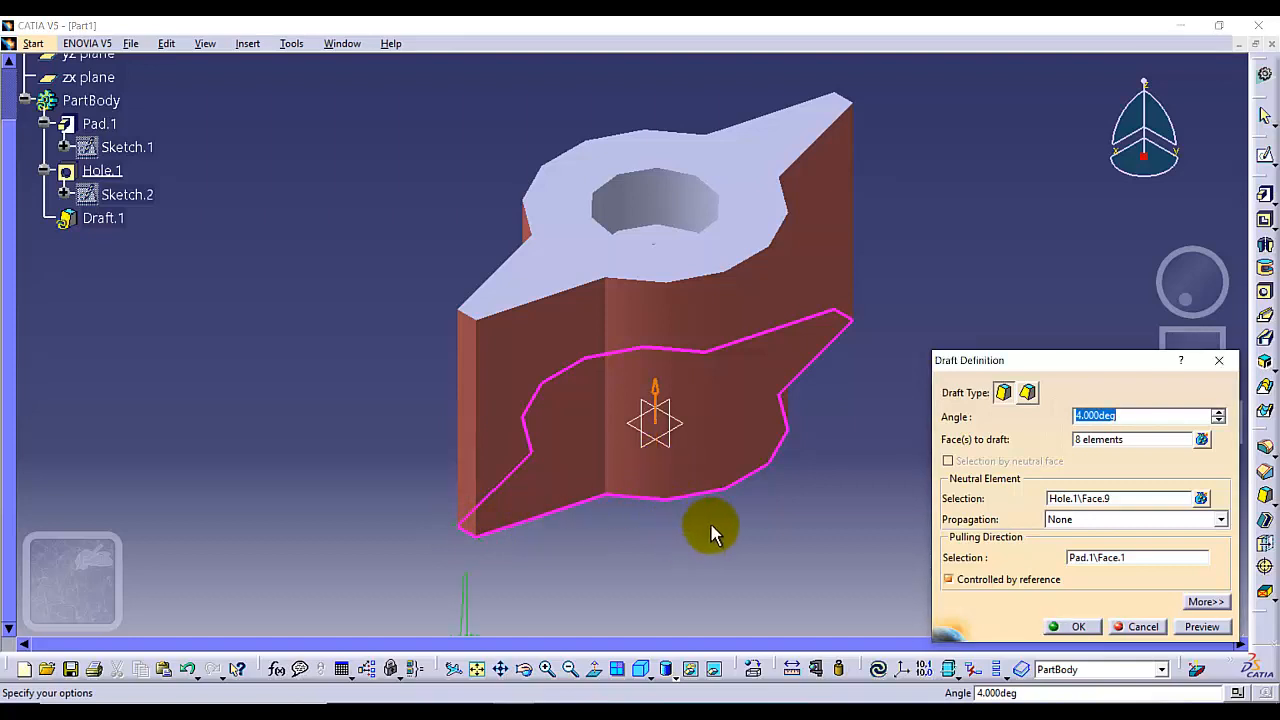
left_click(1078, 628)
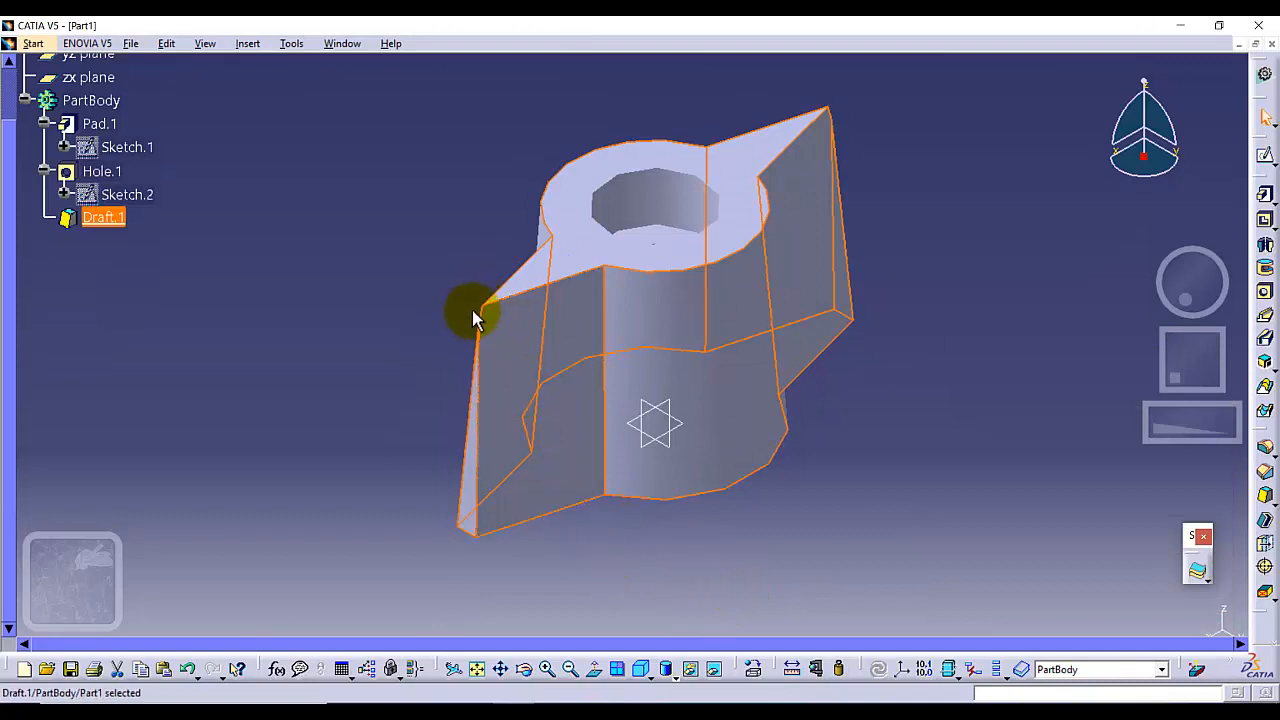
Reopen the draft definition and change its neutral element to the pad's top face instead of the bottom face
middle_click_drag(422, 421, 468, 383)
right_click(106, 219)
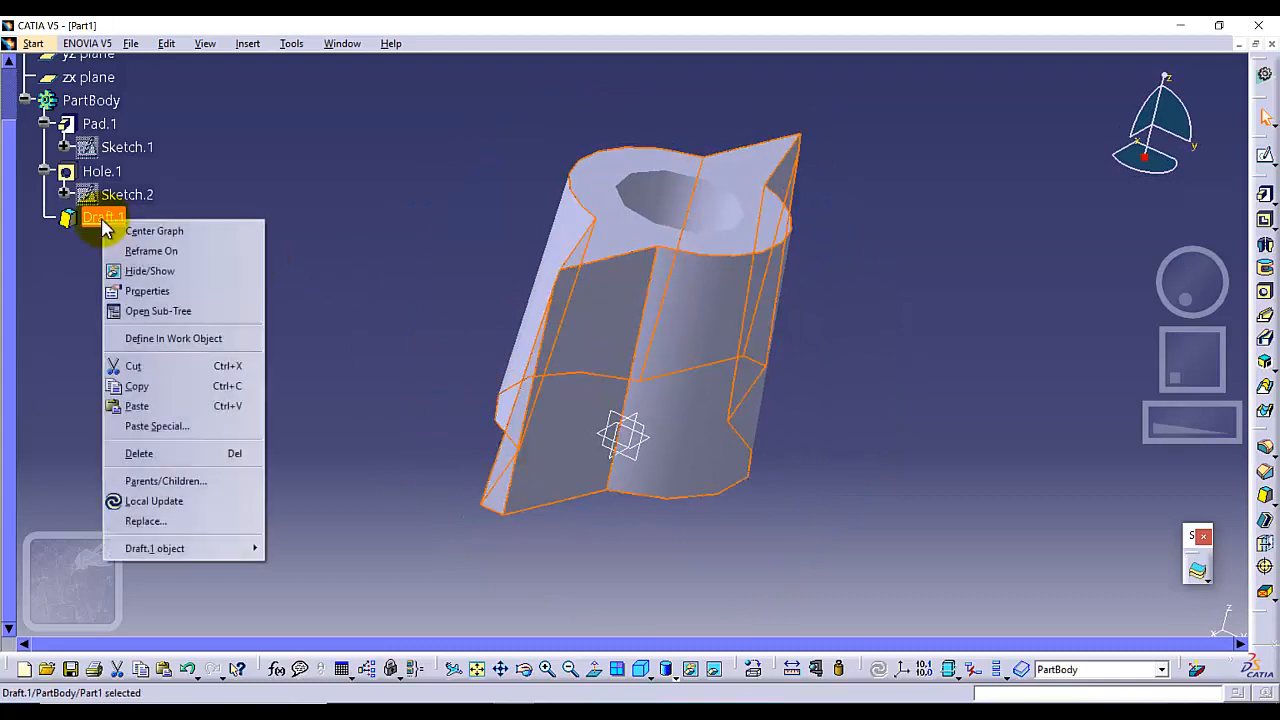
mouse_move(251, 549)
left_click(300, 548)
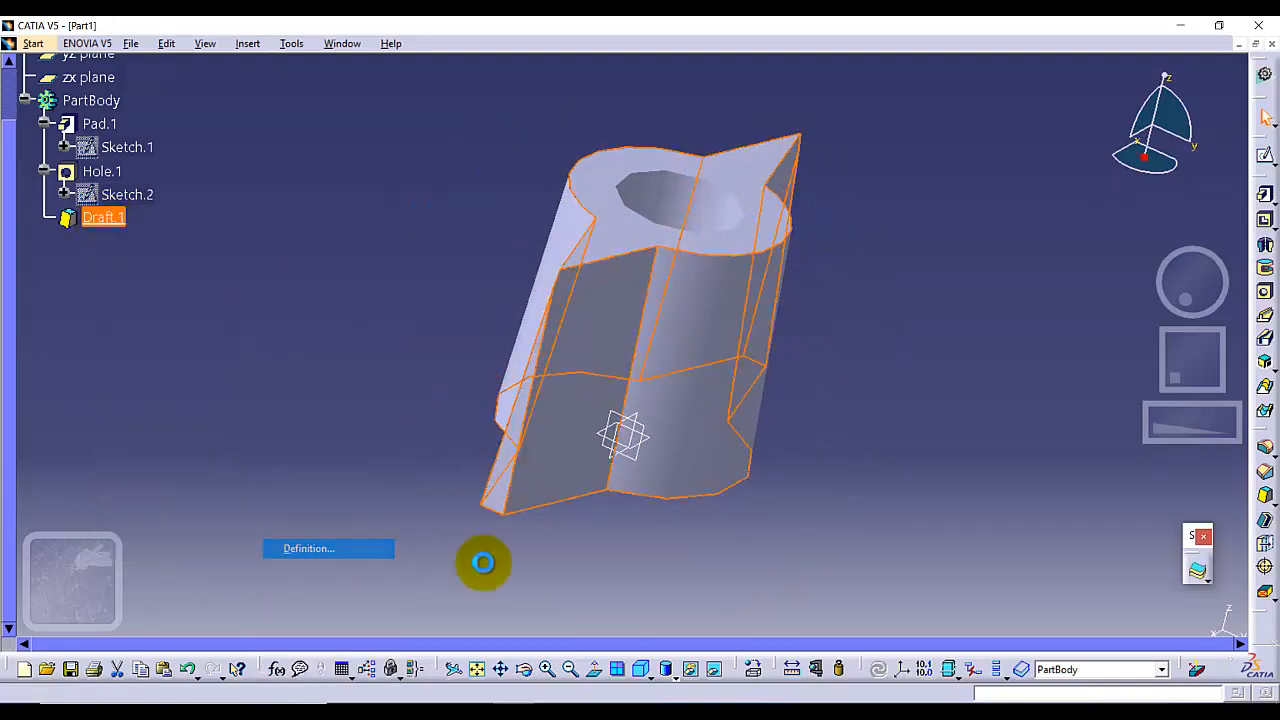
left_click(633, 410)
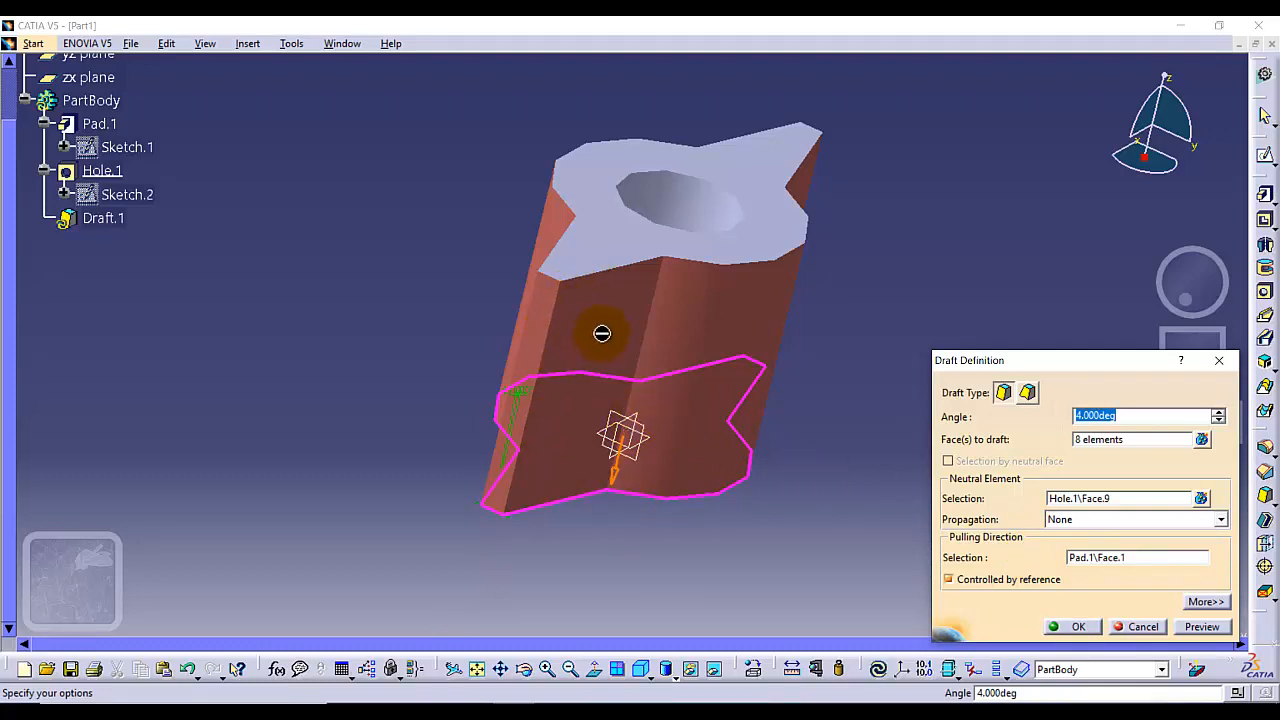
left_click(1095, 499)
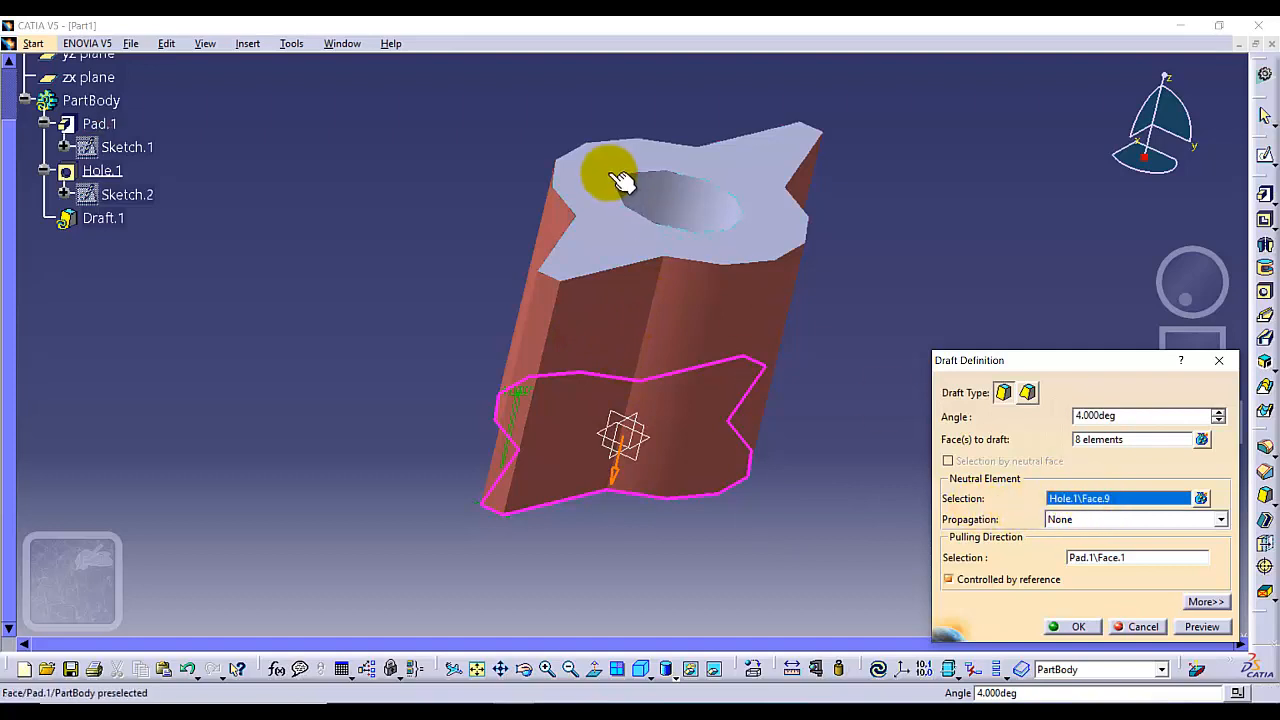
left_click(595, 238)
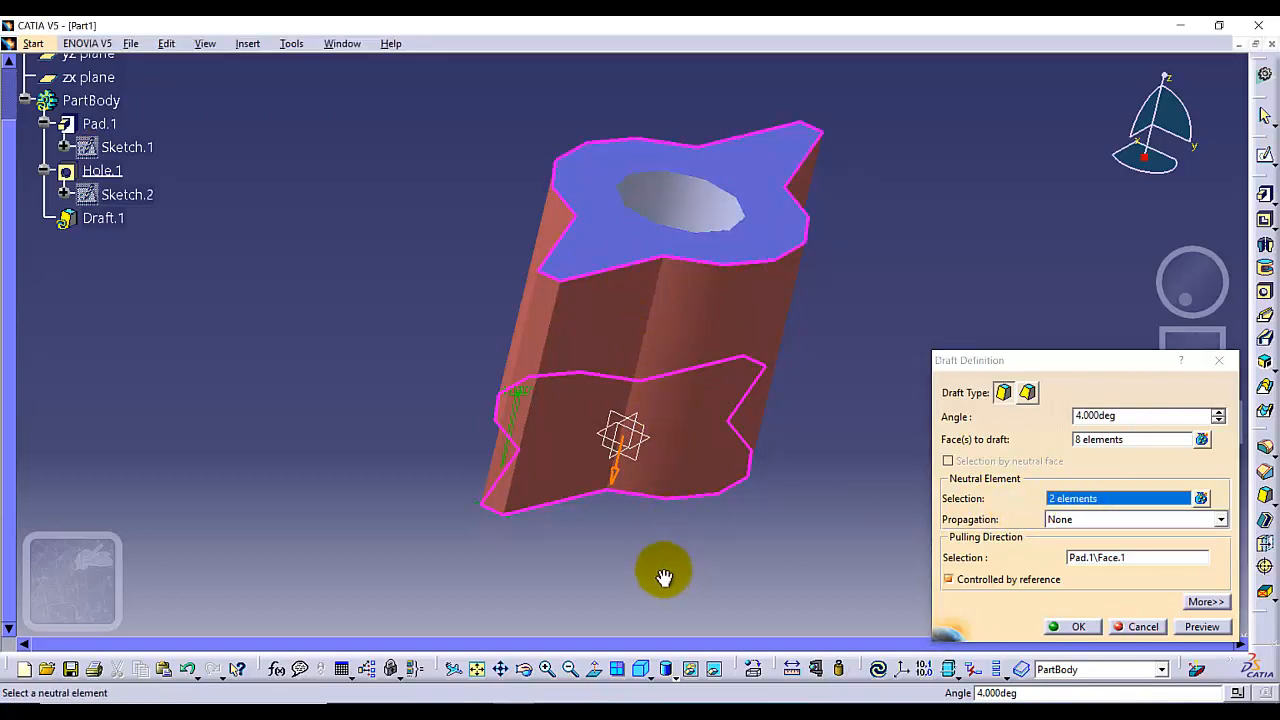
middle_click_drag(664, 577, 643, 357)
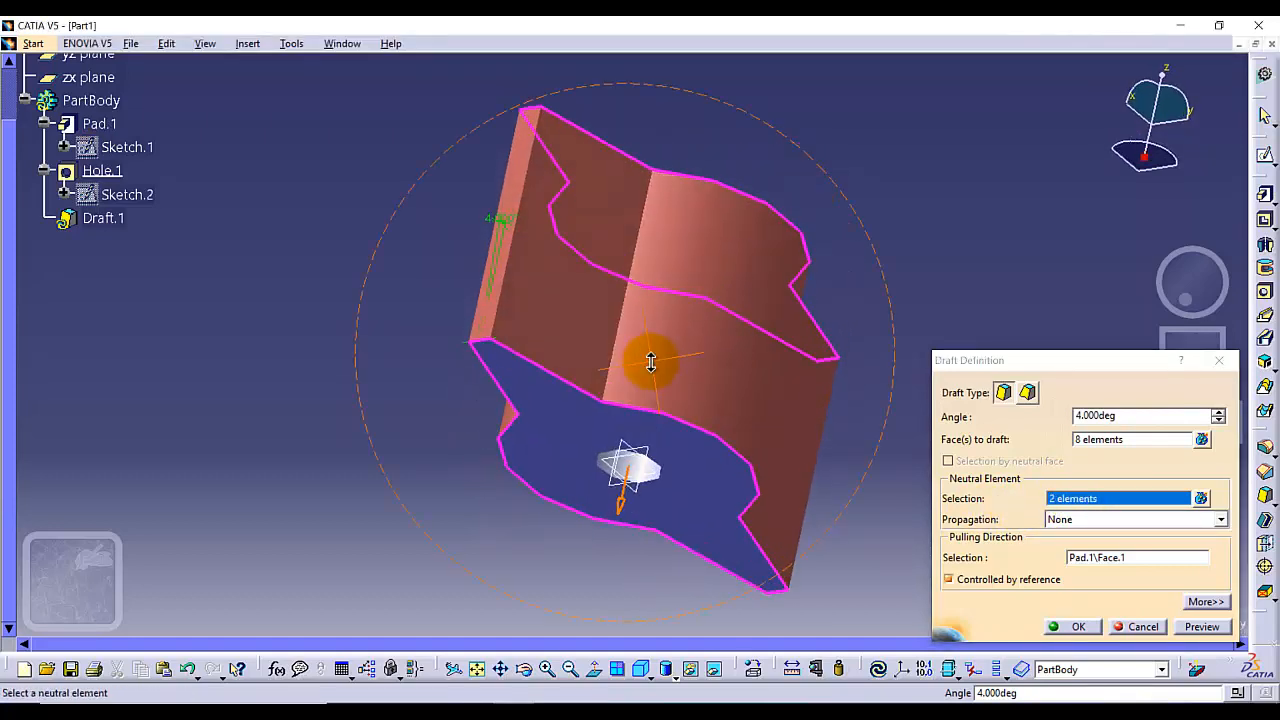
left_click(699, 470)
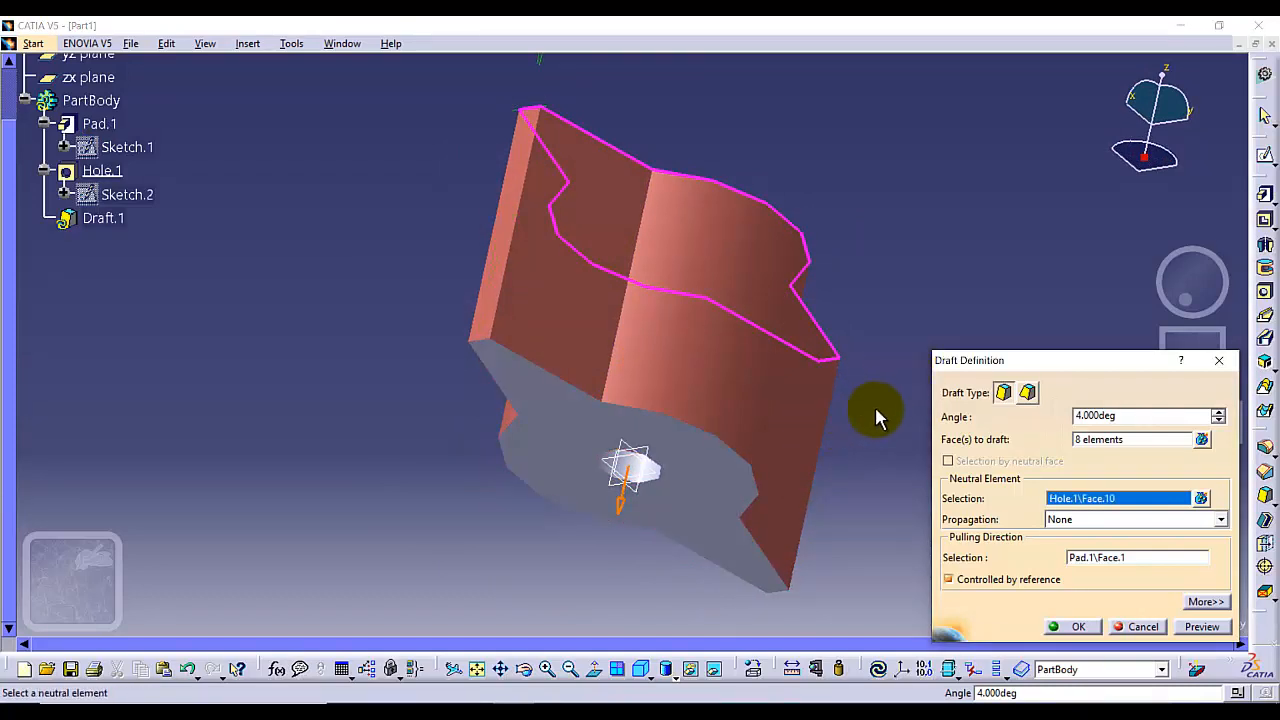
Preview and confirm the redefined draft
middle_click_drag(888, 371, 890, 443)
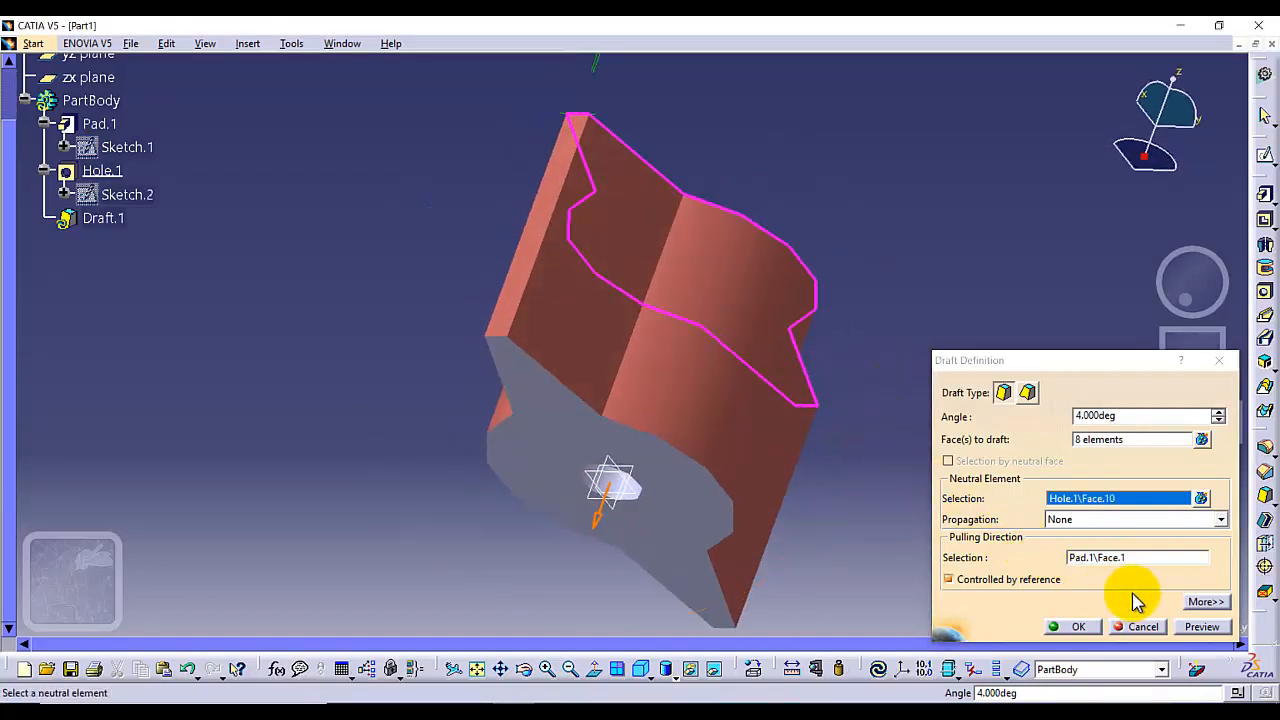
left_click(1202, 626)
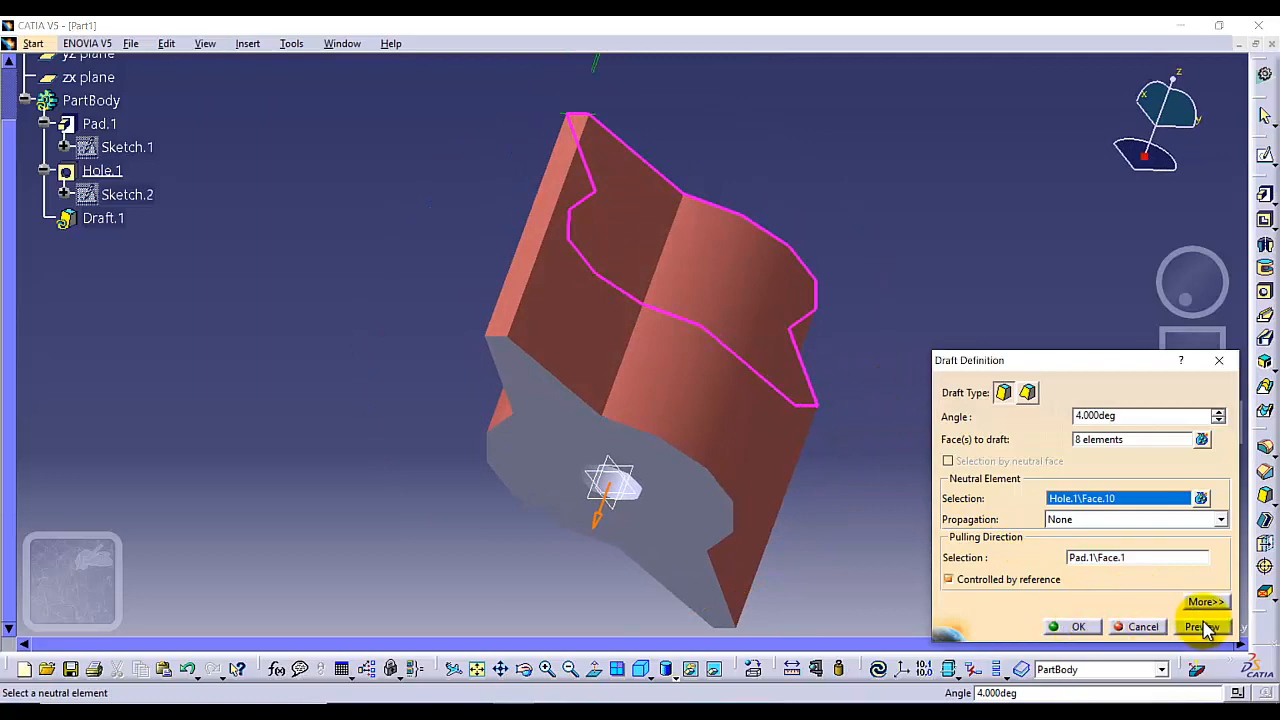
left_click(1068, 626)
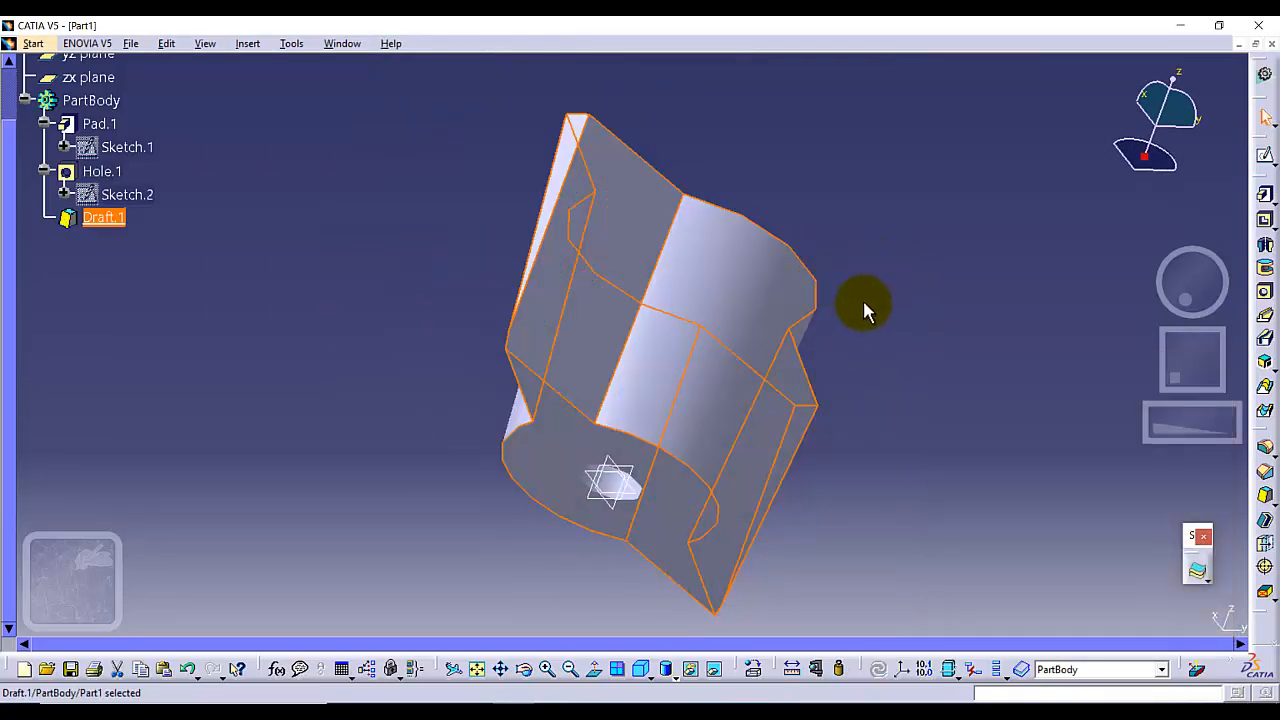
Edit the draft's definition again, reverse its pulling direction, and confirm
middle_click_drag(863, 310, 800, 255)
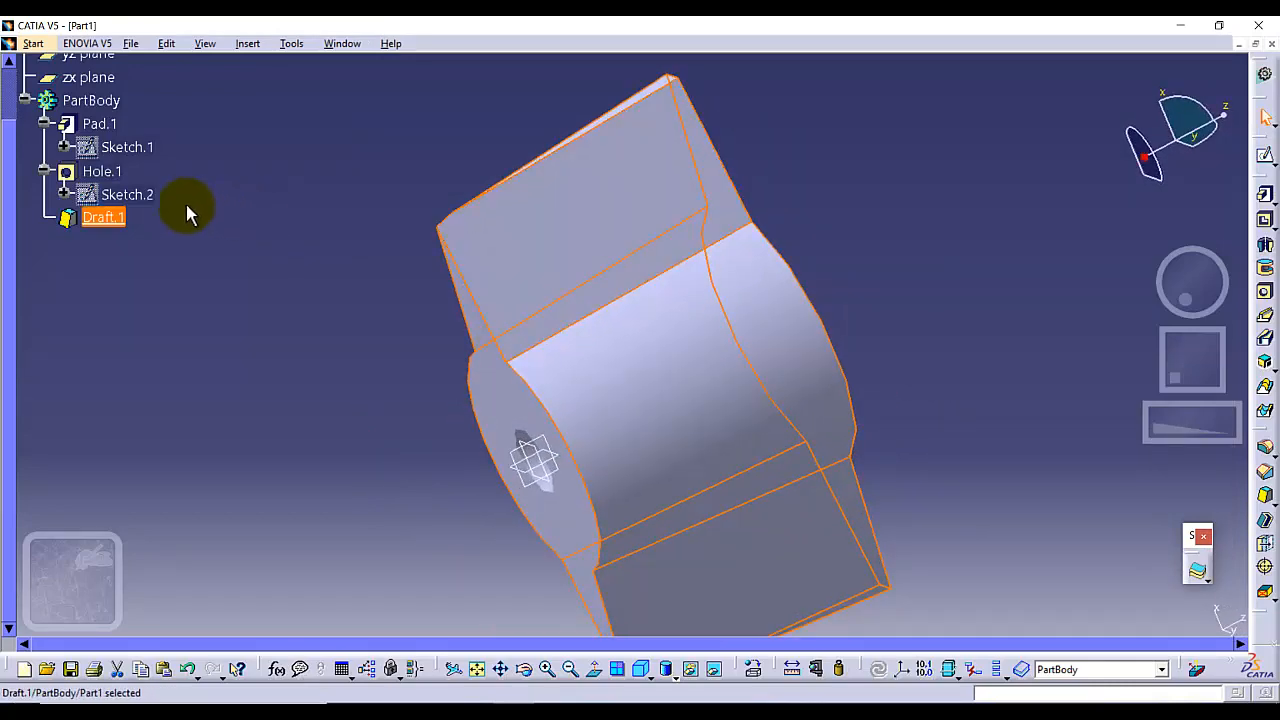
right_click(98, 222)
mouse_move(228, 558)
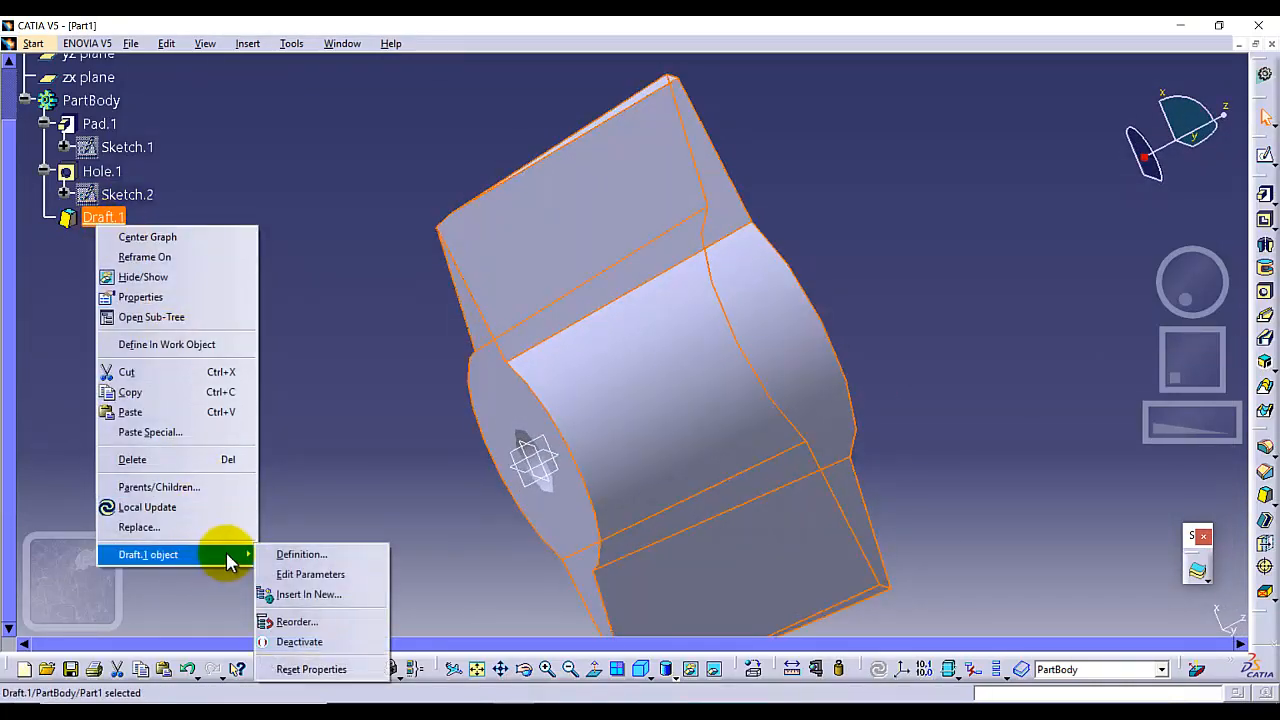
left_click(300, 554)
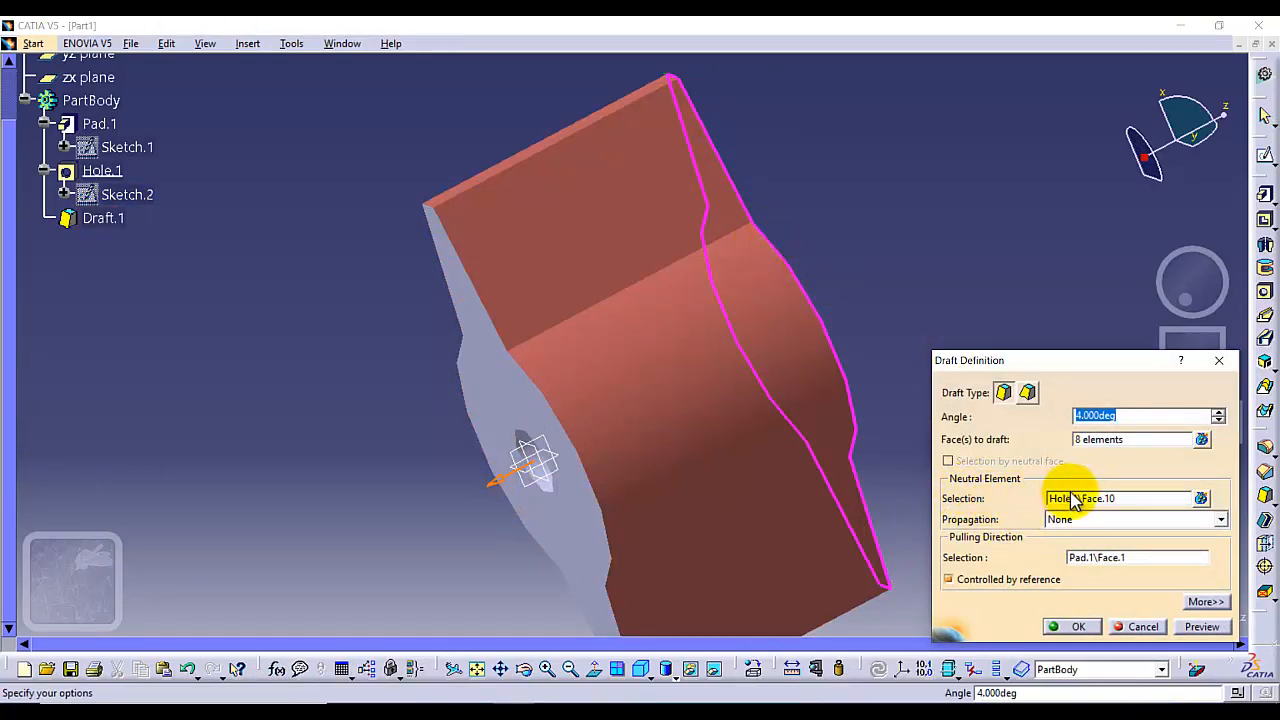
left_click(490, 481)
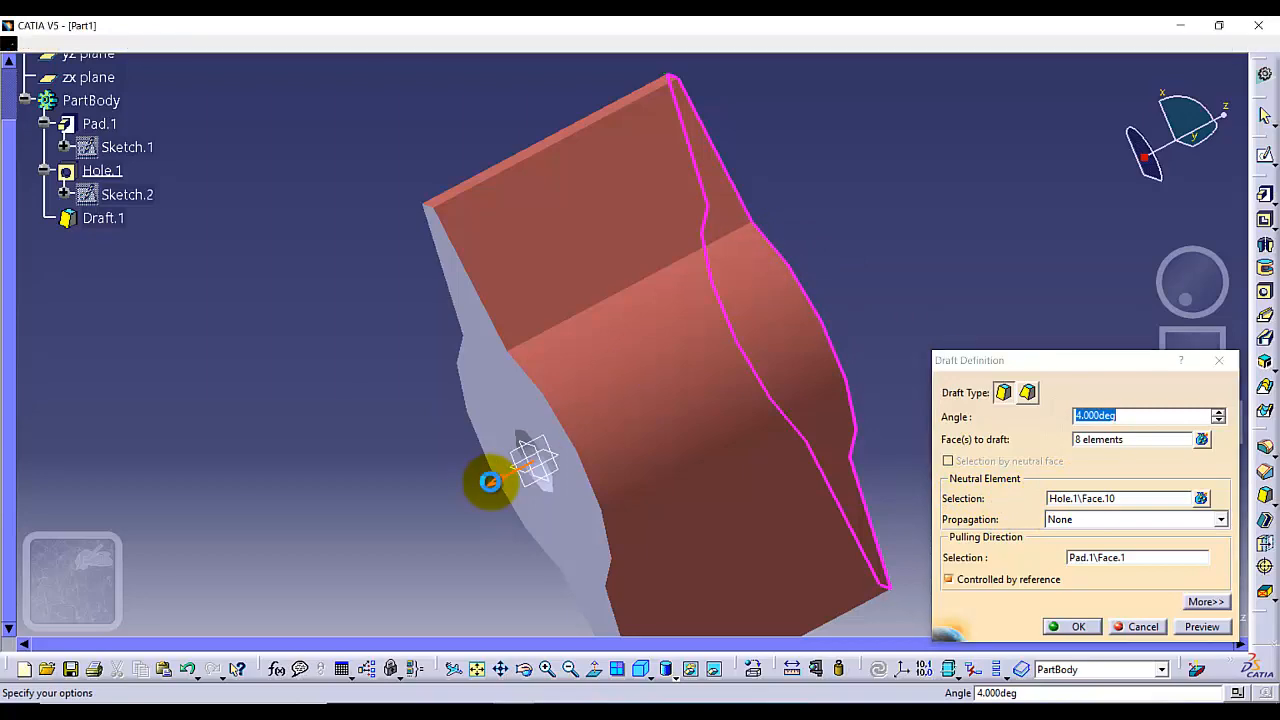
left_click(1077, 627)
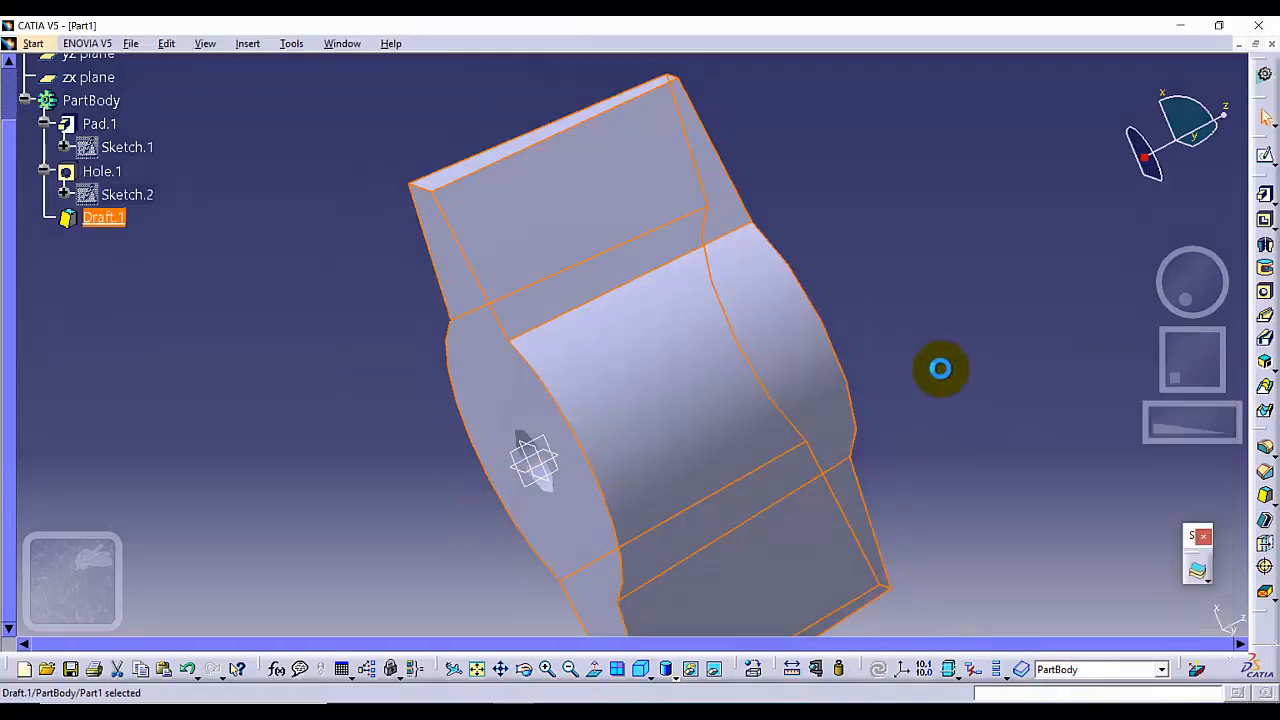
Examine the drafted part from rotated and standard right views
middle_click_drag(887, 284, 680, 240)
left_click(650, 665)
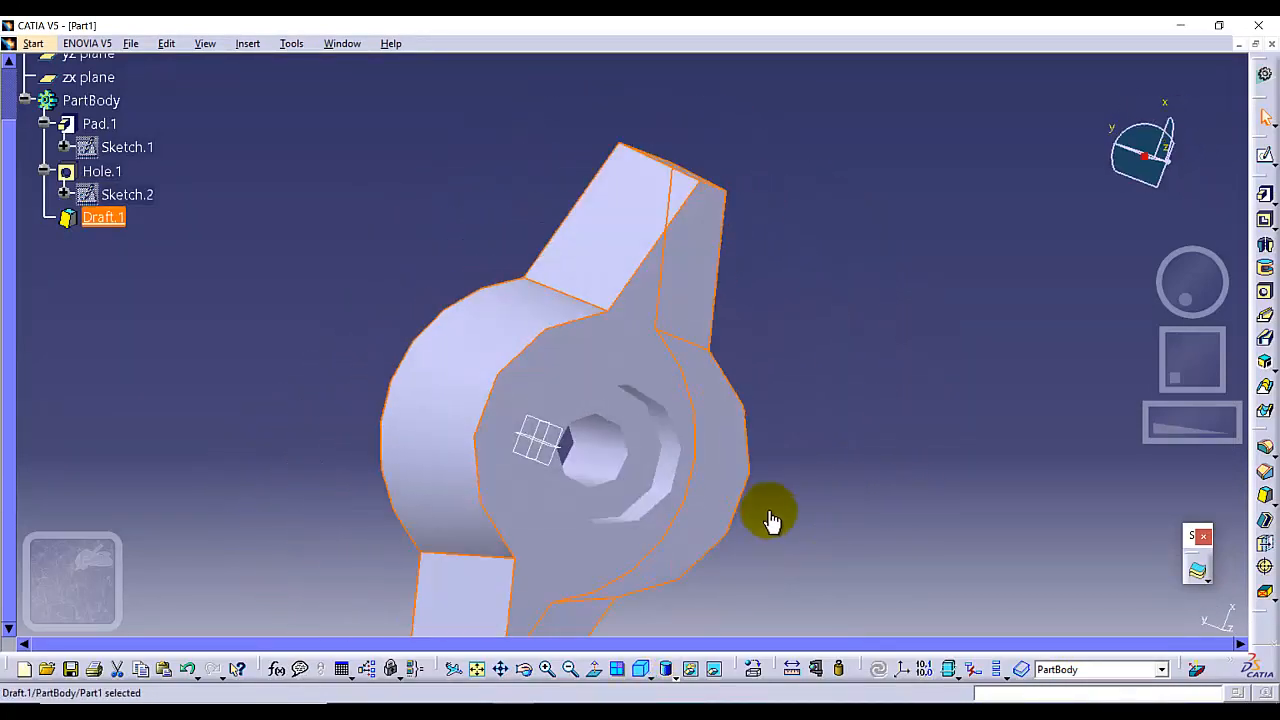
left_click(700, 590)
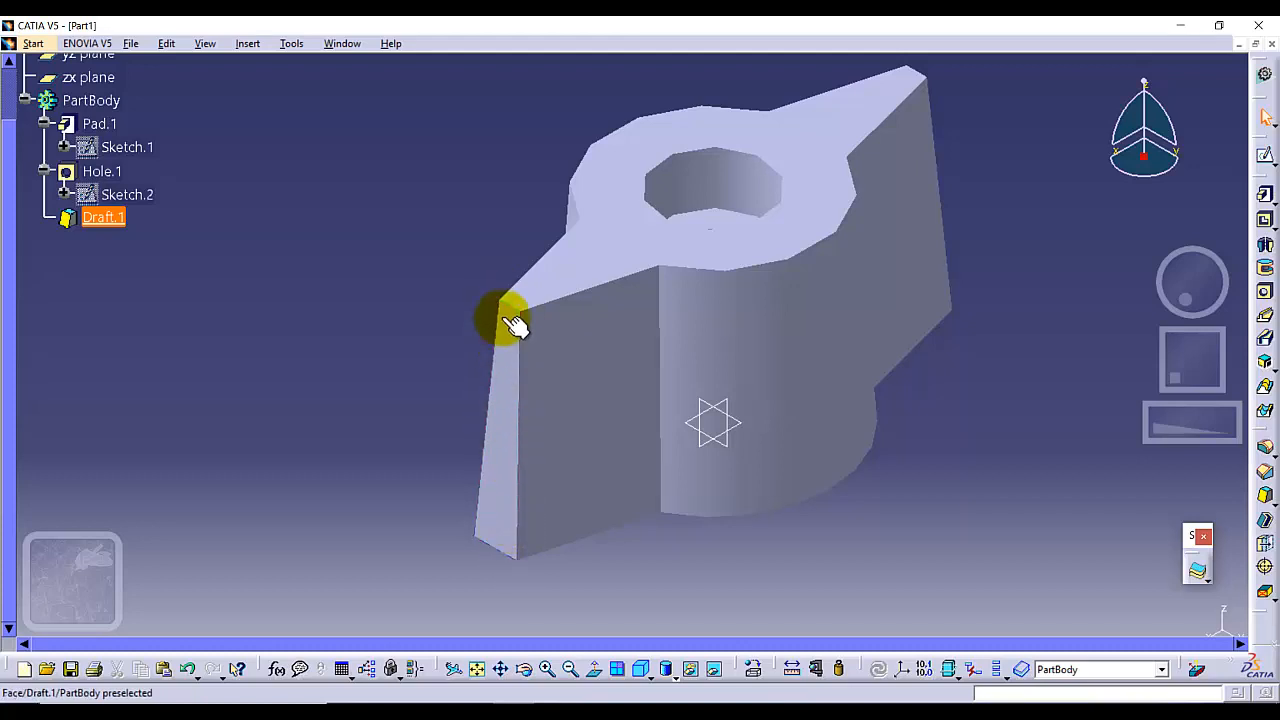
left_click(643, 671)
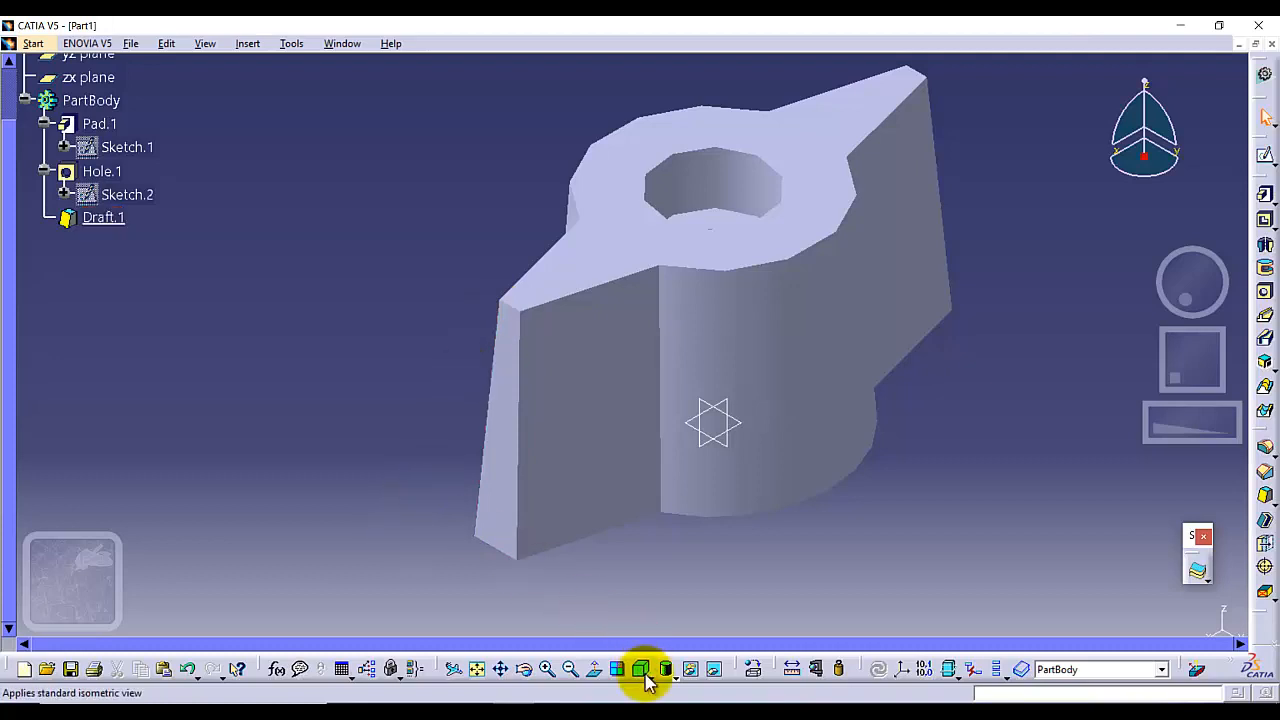
left_click(652, 680)
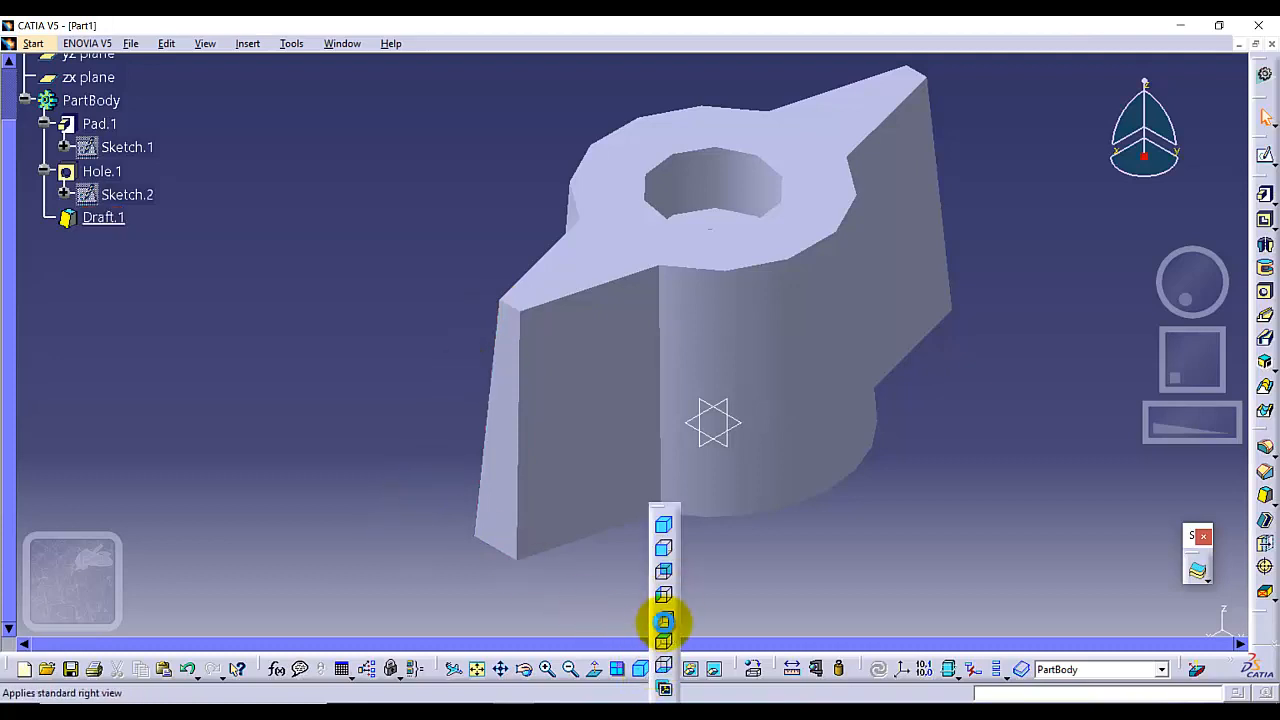
left_click(664, 621)
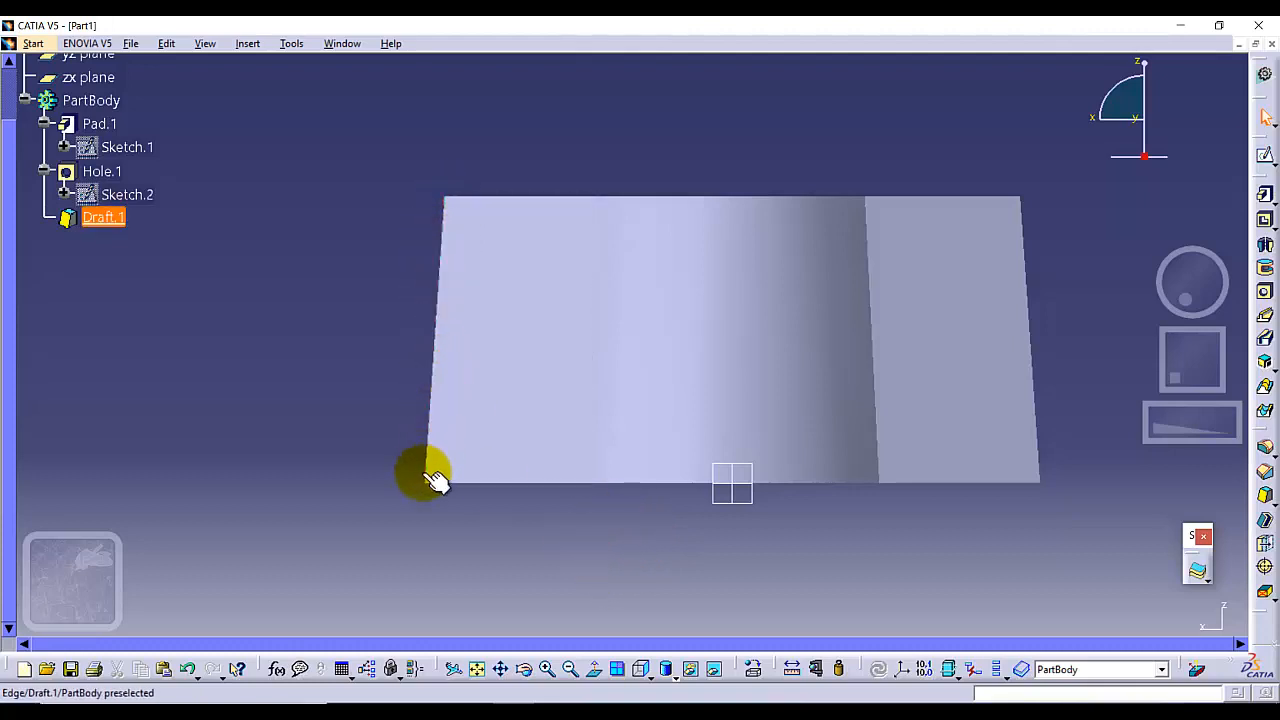
Reopen the draft definition, review it from a rotated view, and close it with OK
right_click(104, 217)
mouse_move(209, 547)
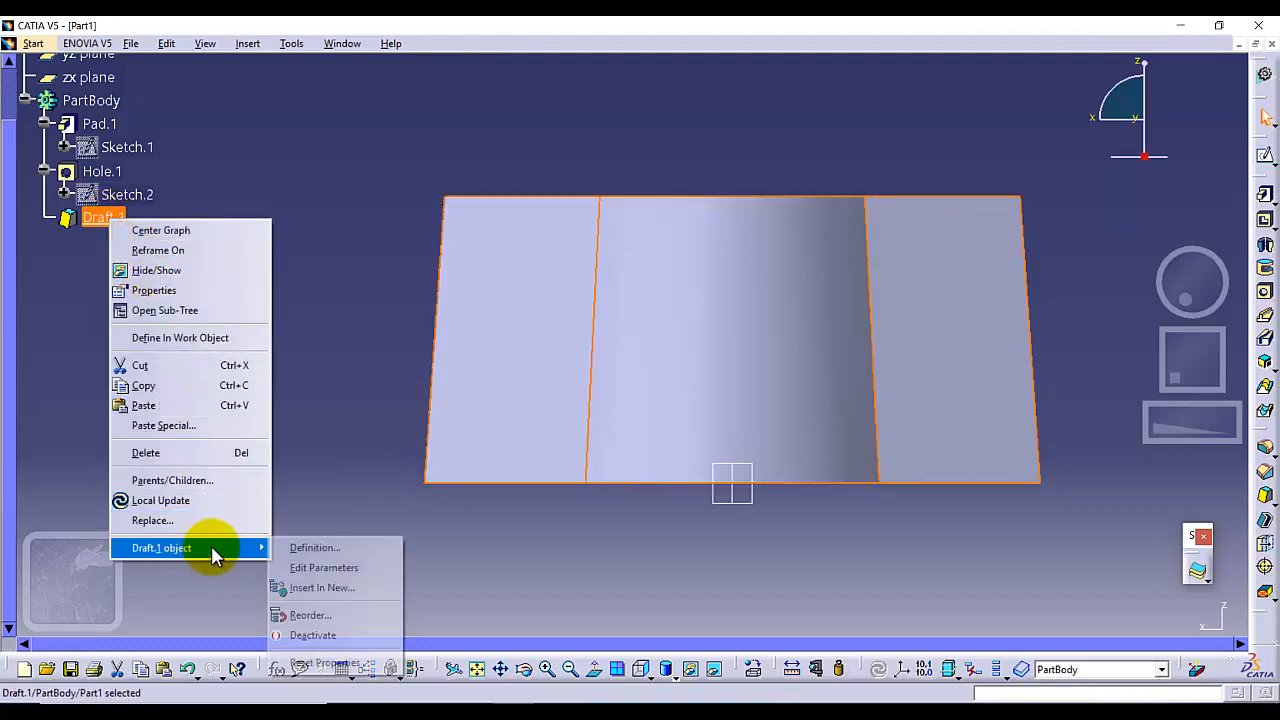
left_click(290, 549)
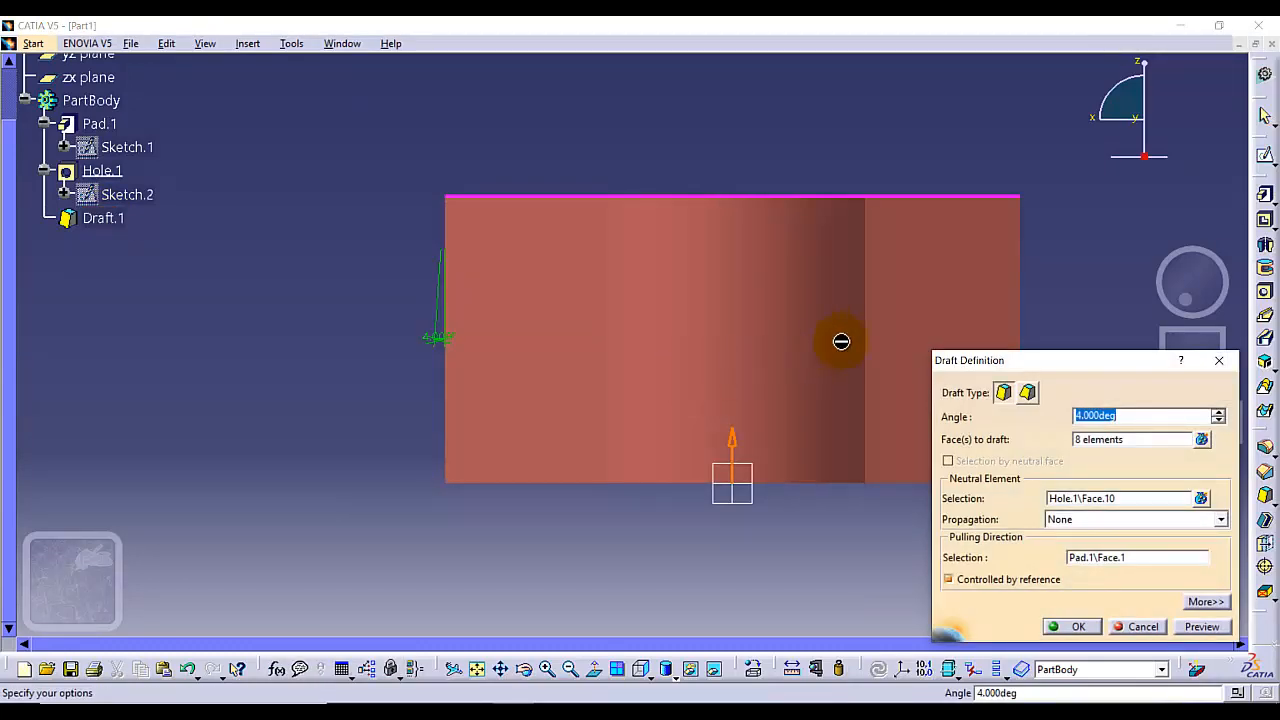
middle_click_drag(820, 134, 794, 191)
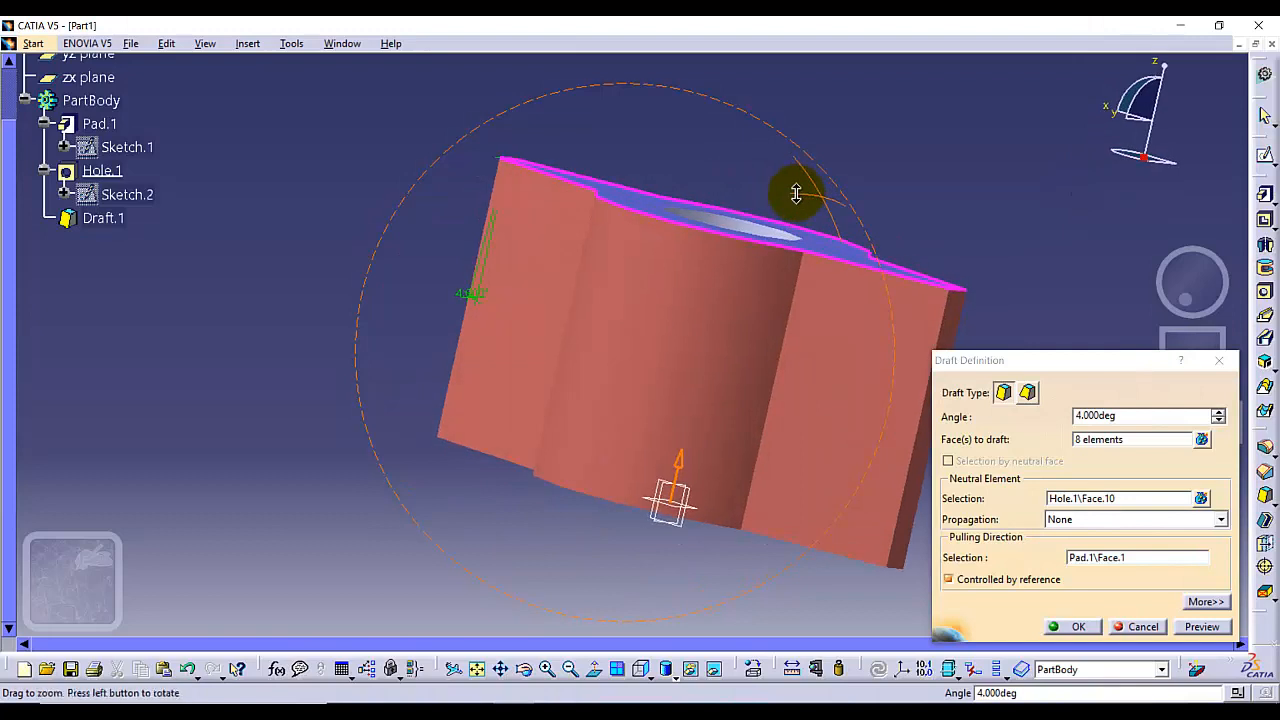
left_click(1066, 627)
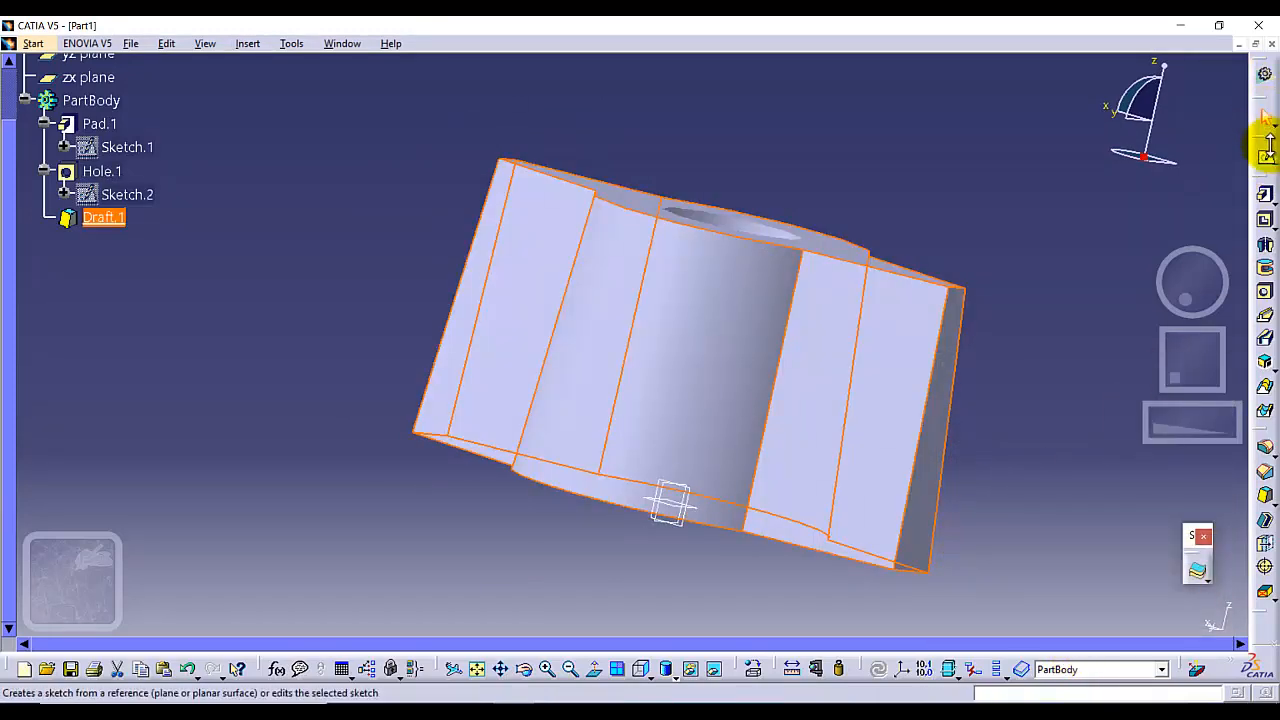
Open a new sketch on the part's bottom face
left_click(645, 678)
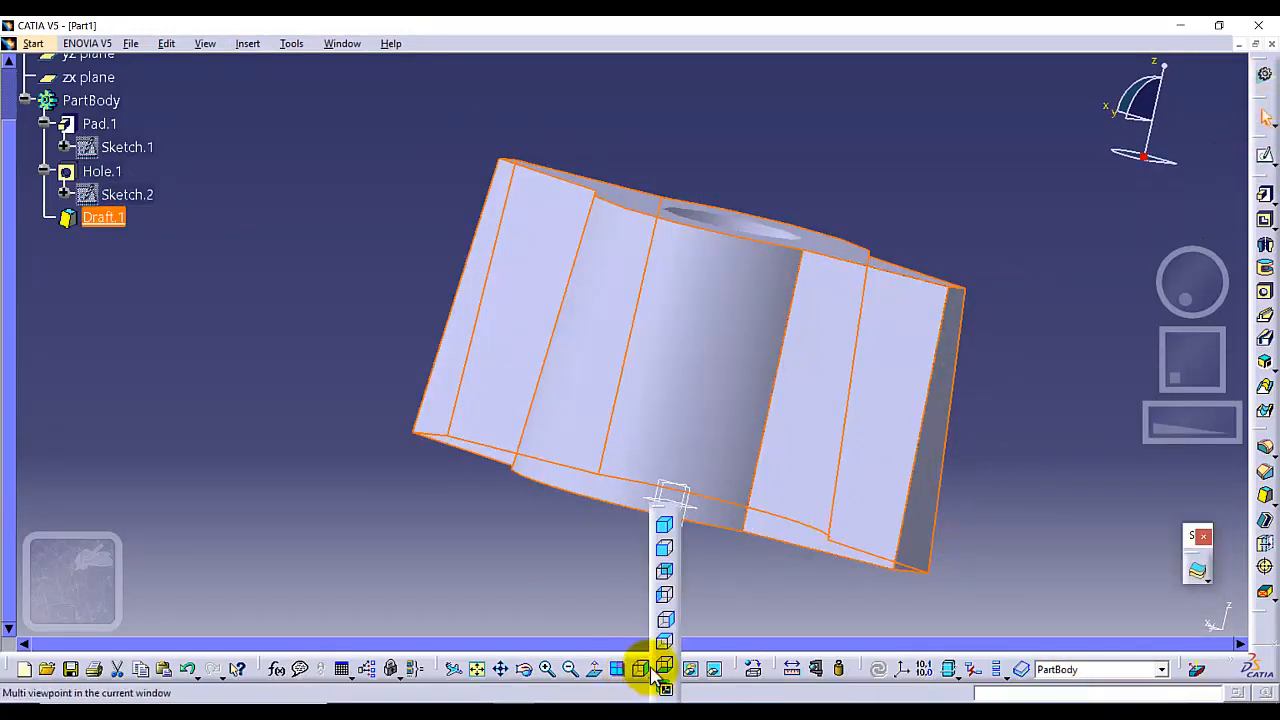
left_click(666, 530)
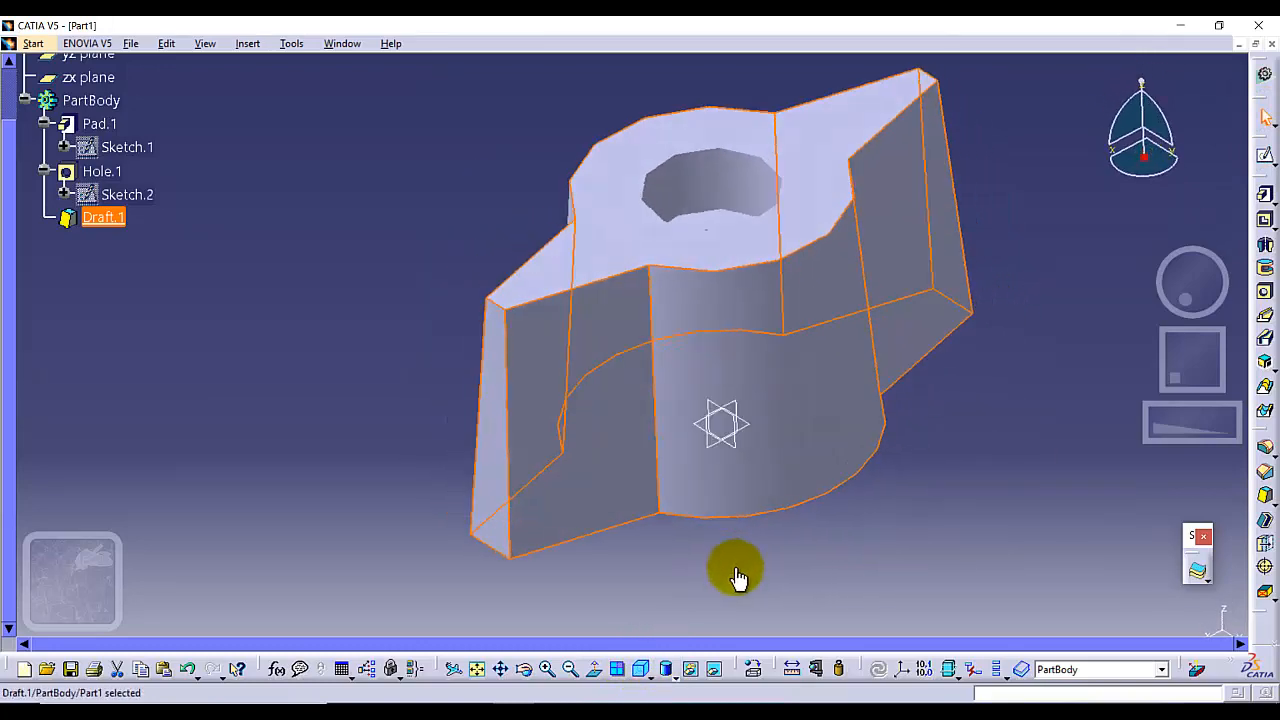
left_click(726, 584)
middle_click_drag(726, 584, 633, 162)
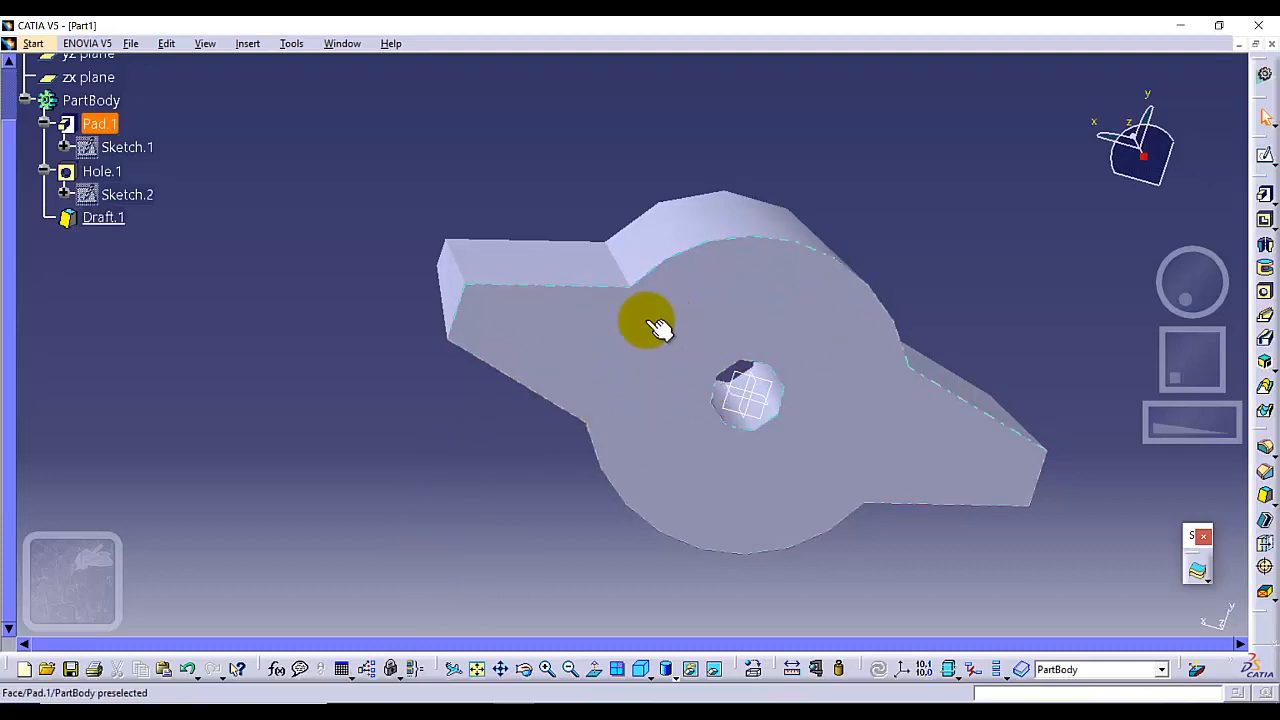
left_click(643, 355)
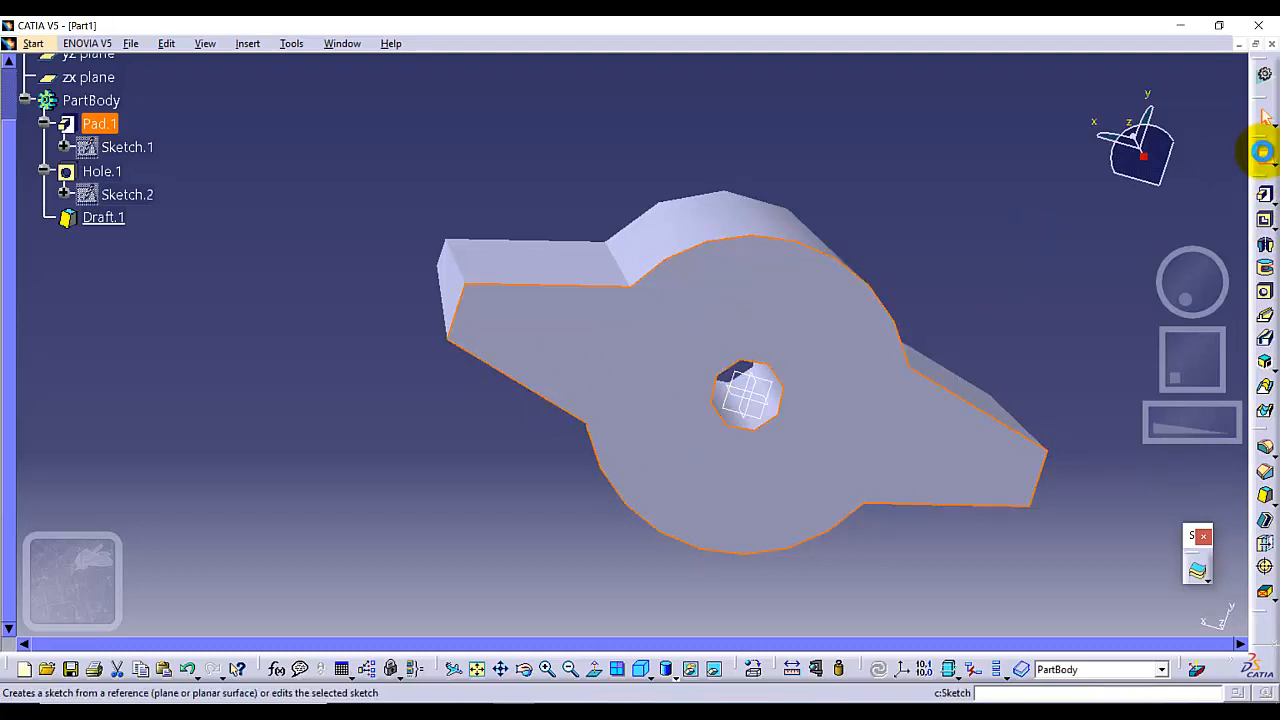
left_click(1263, 151)
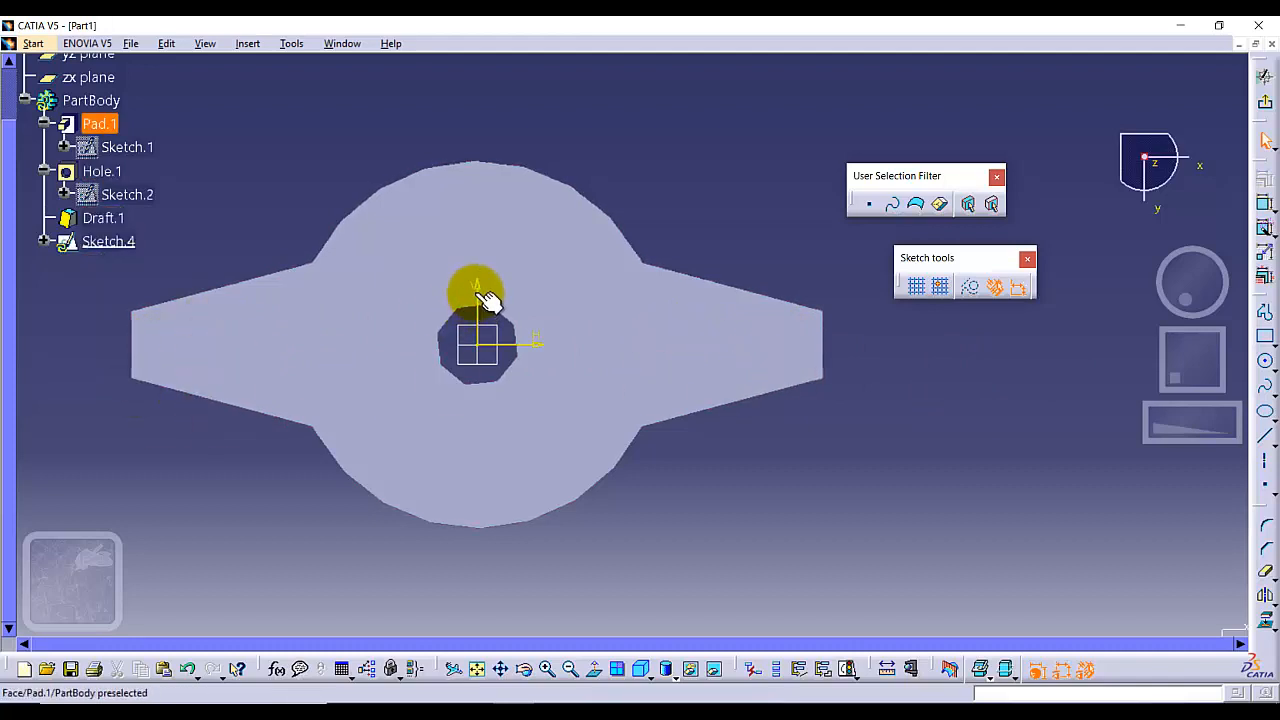
Draw a closed four-sided trapezoid profile on the left arm of the bottom face, narrow end outward
left_click(1265, 311)
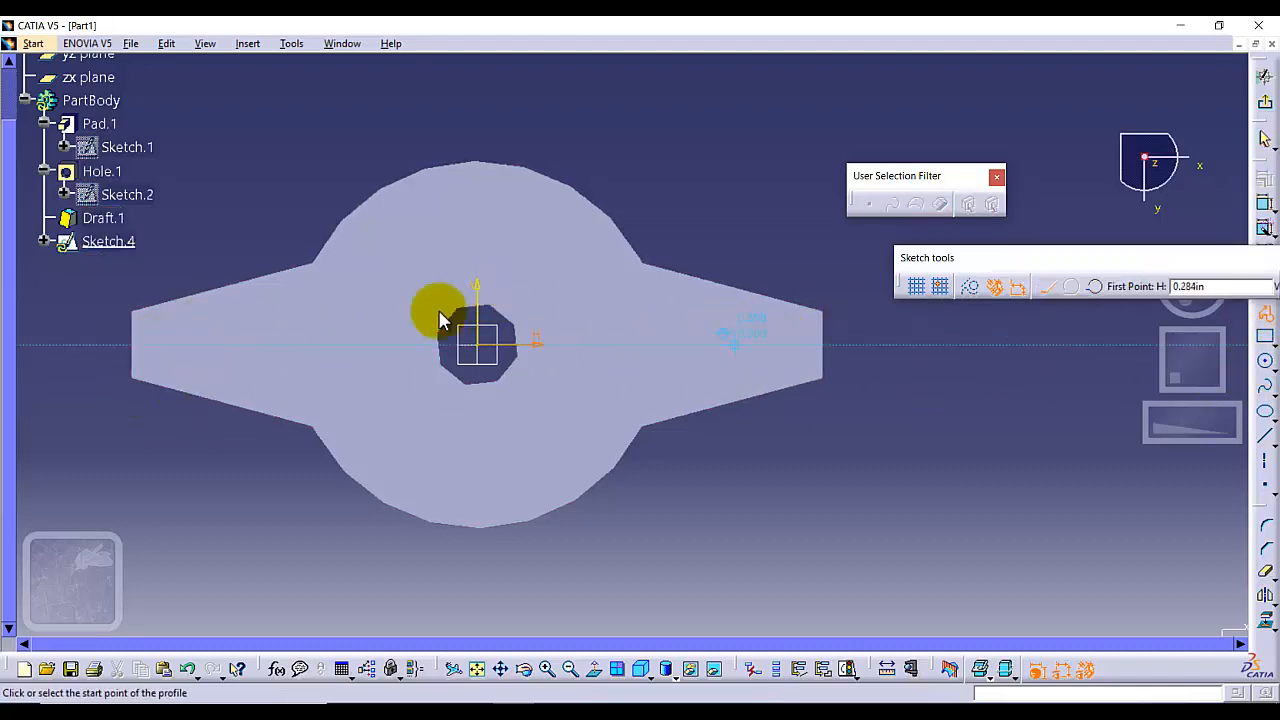
left_click(201, 333)
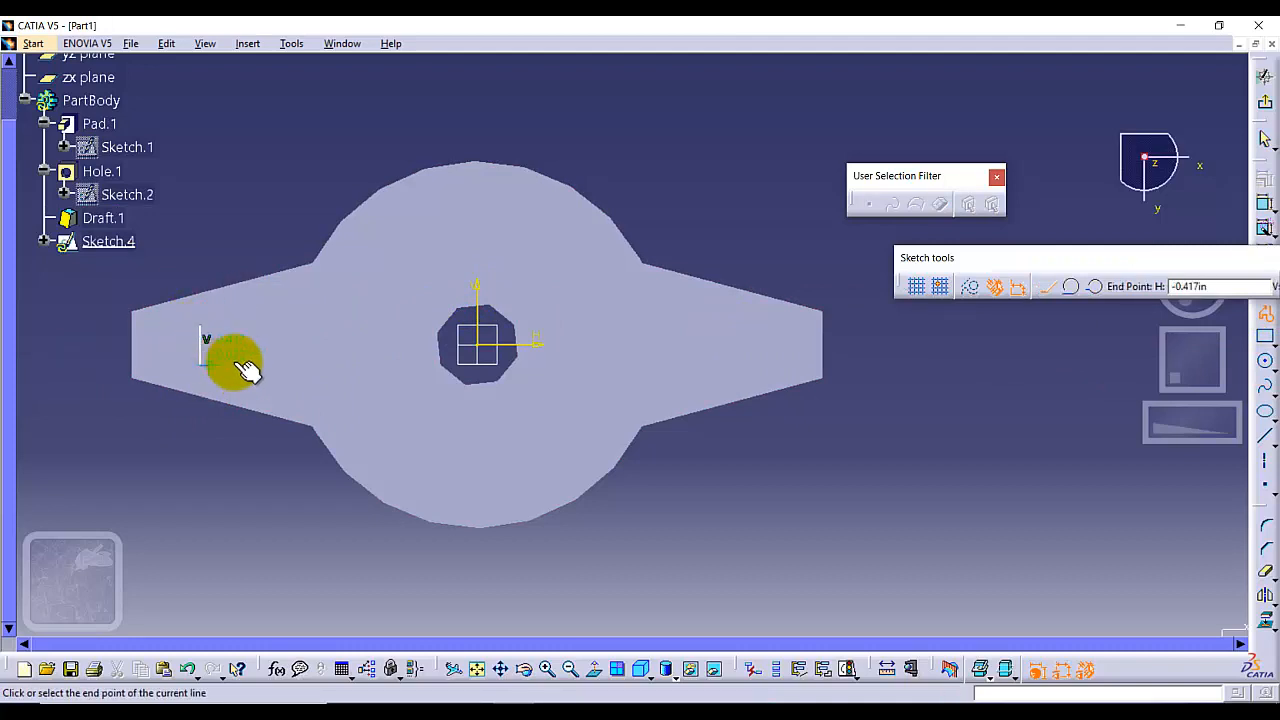
left_click(296, 385)
left_click(296, 296)
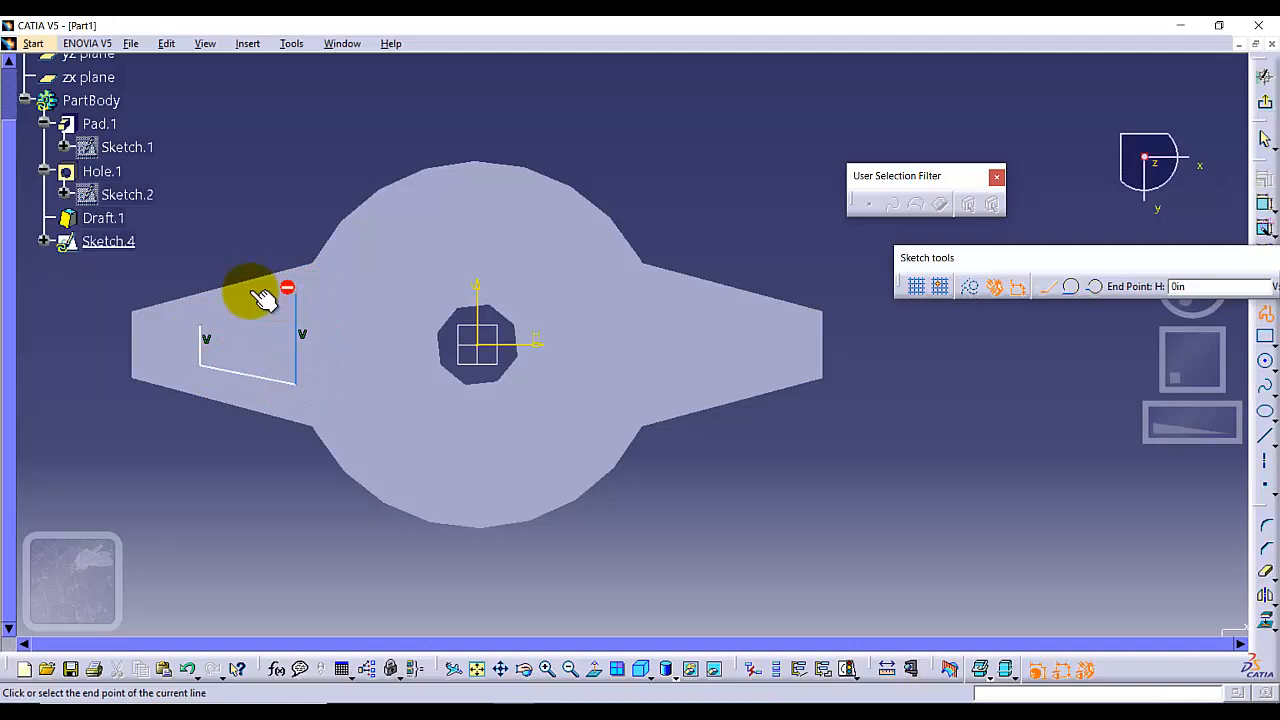
left_click(199, 328)
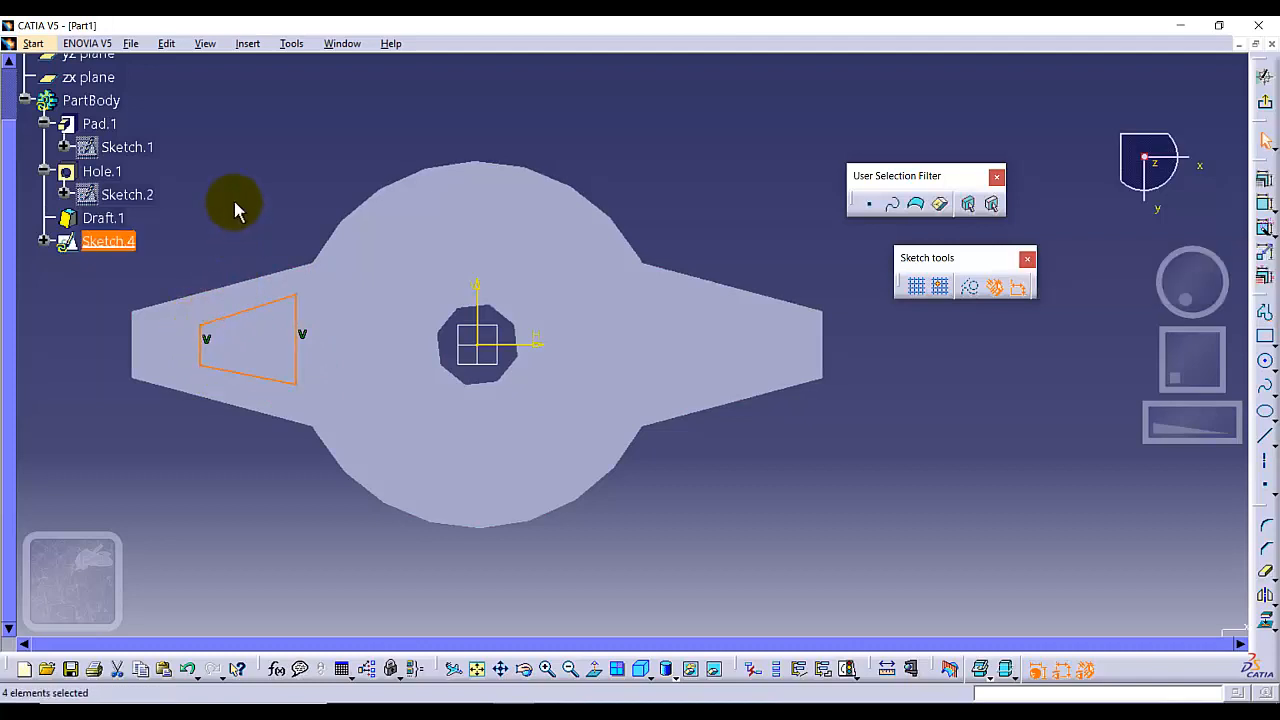
left_click(235, 205)
Dimension the trapezoid's short vertical edge at 0.050 in
mouse_move(92, 370)
middle_mouse_down()
mouse_move(317, 375)
mouse_move(309, 365)
middle_mouse_up()
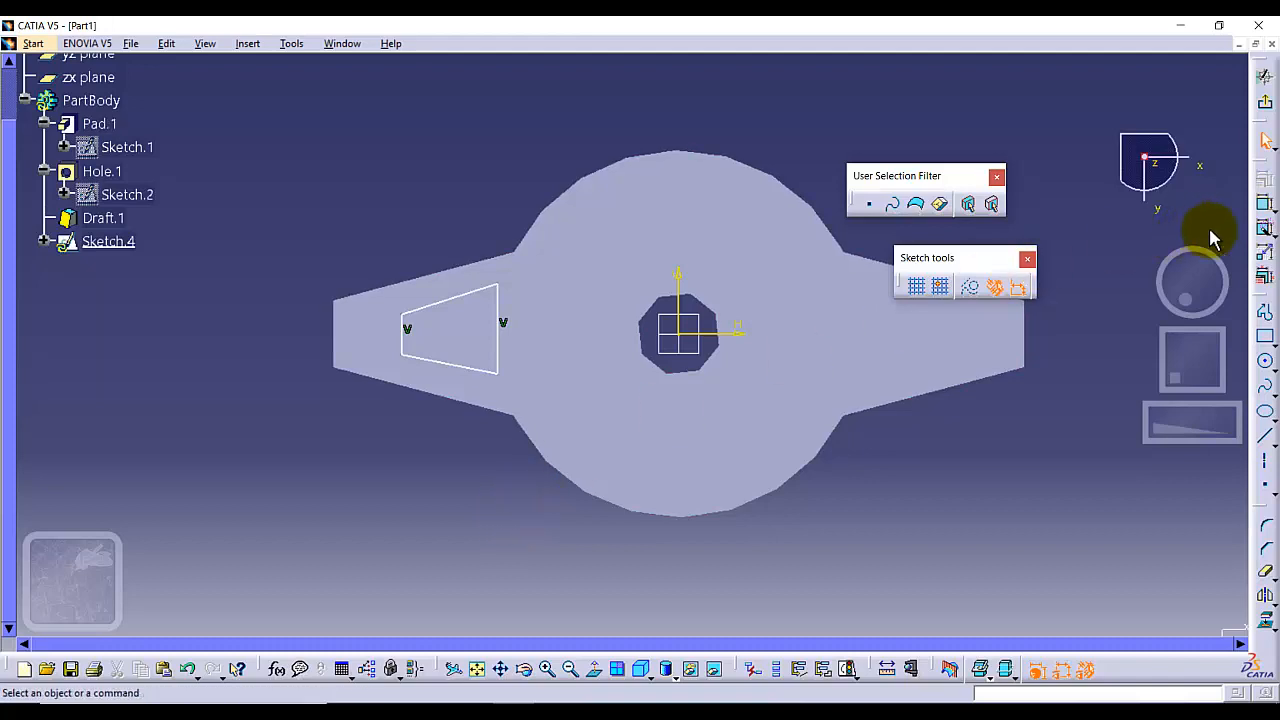
left_click(1263, 205)
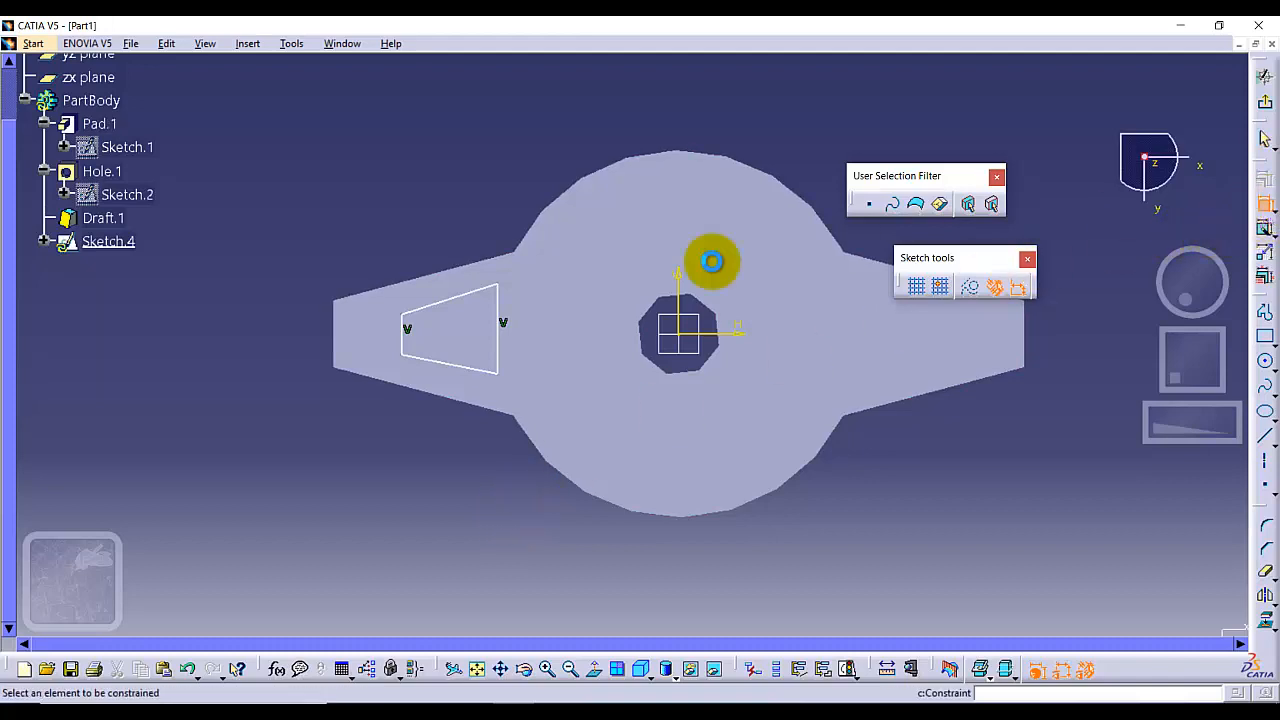
left_click(400, 340)
left_click(300, 336)
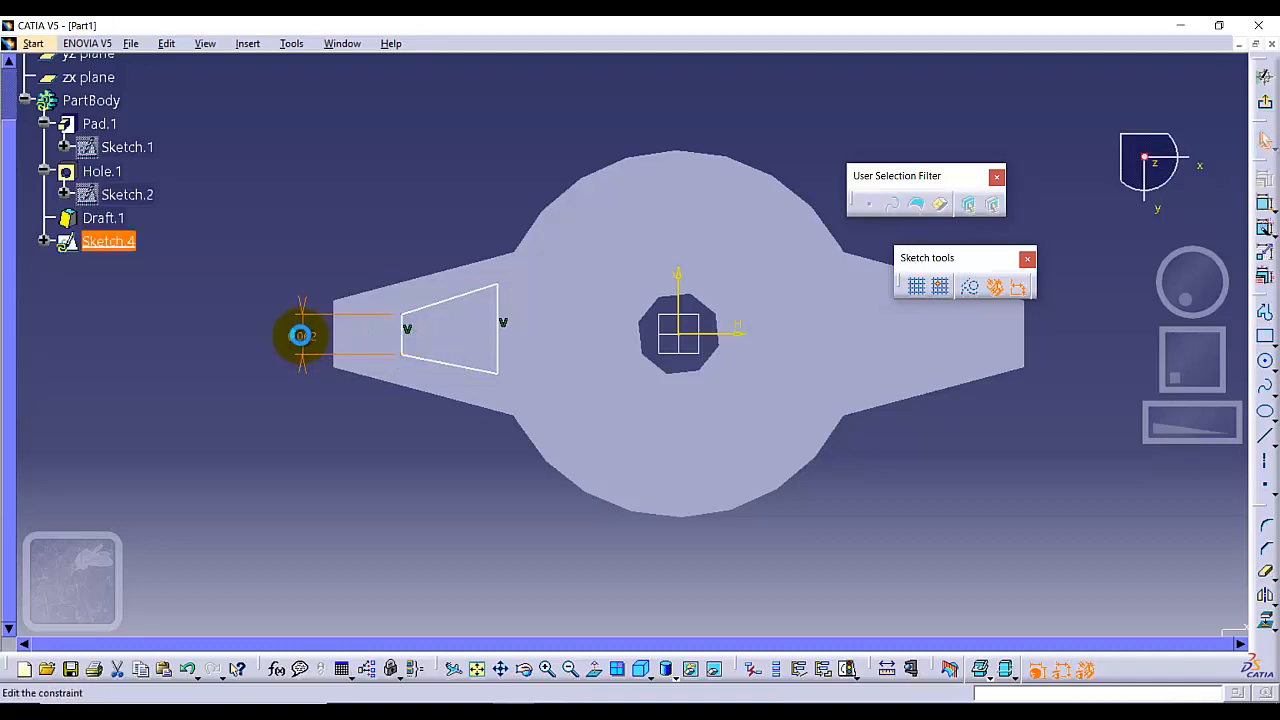
double_click(300, 336)
key("Return")
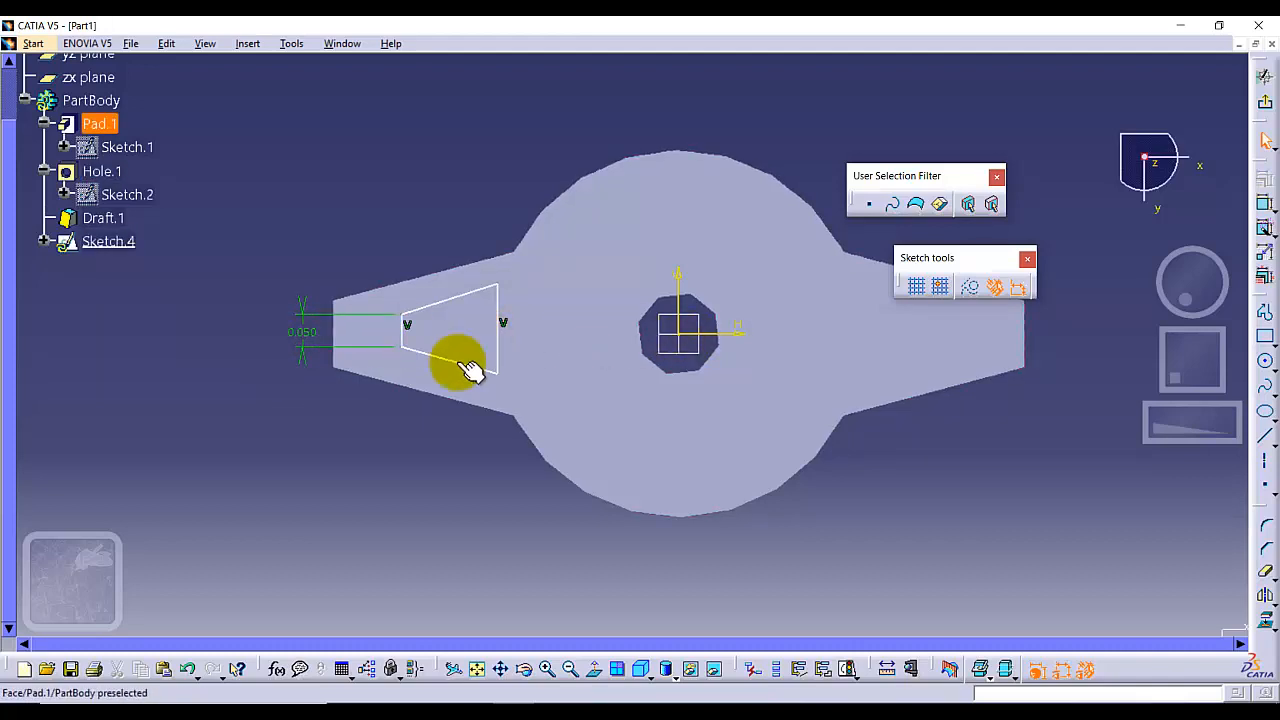
Dimension the trapezoid's long vertical edge and set it to 0.15 in
left_click(497, 310)
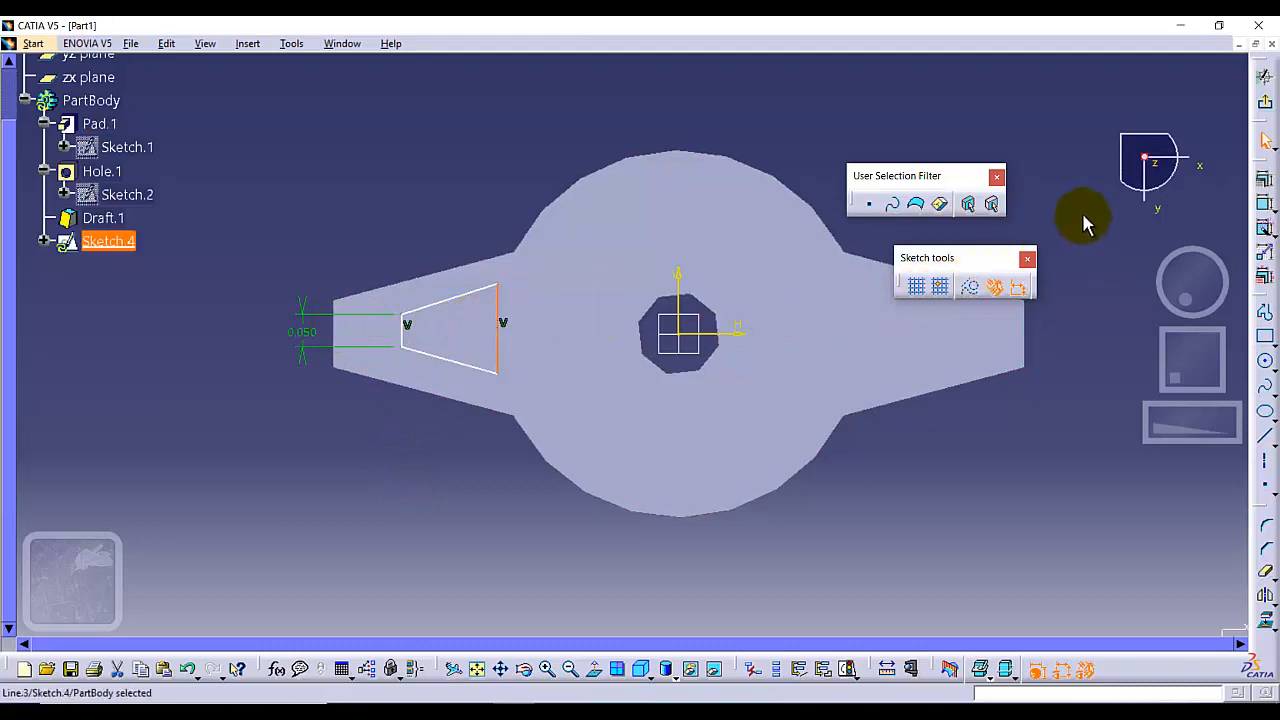
left_click(1265, 204)
left_click(534, 329)
double_click(535, 330)
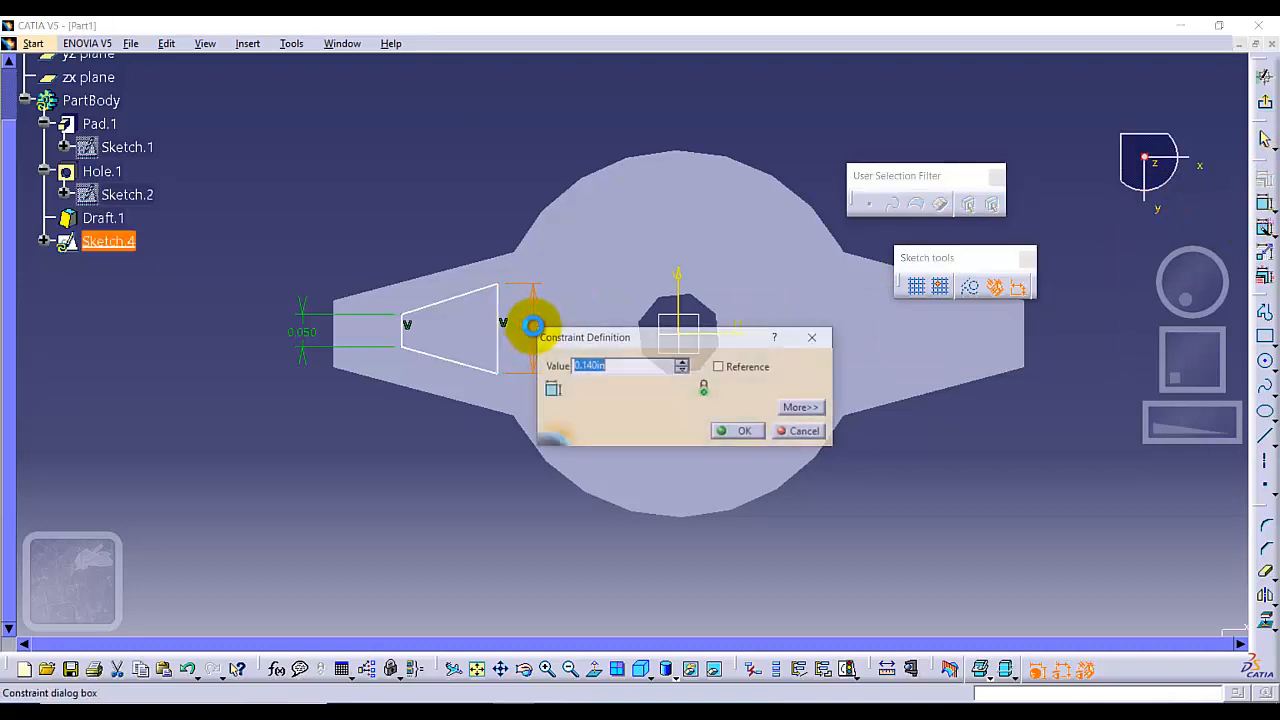
type(".15")
key("Return")
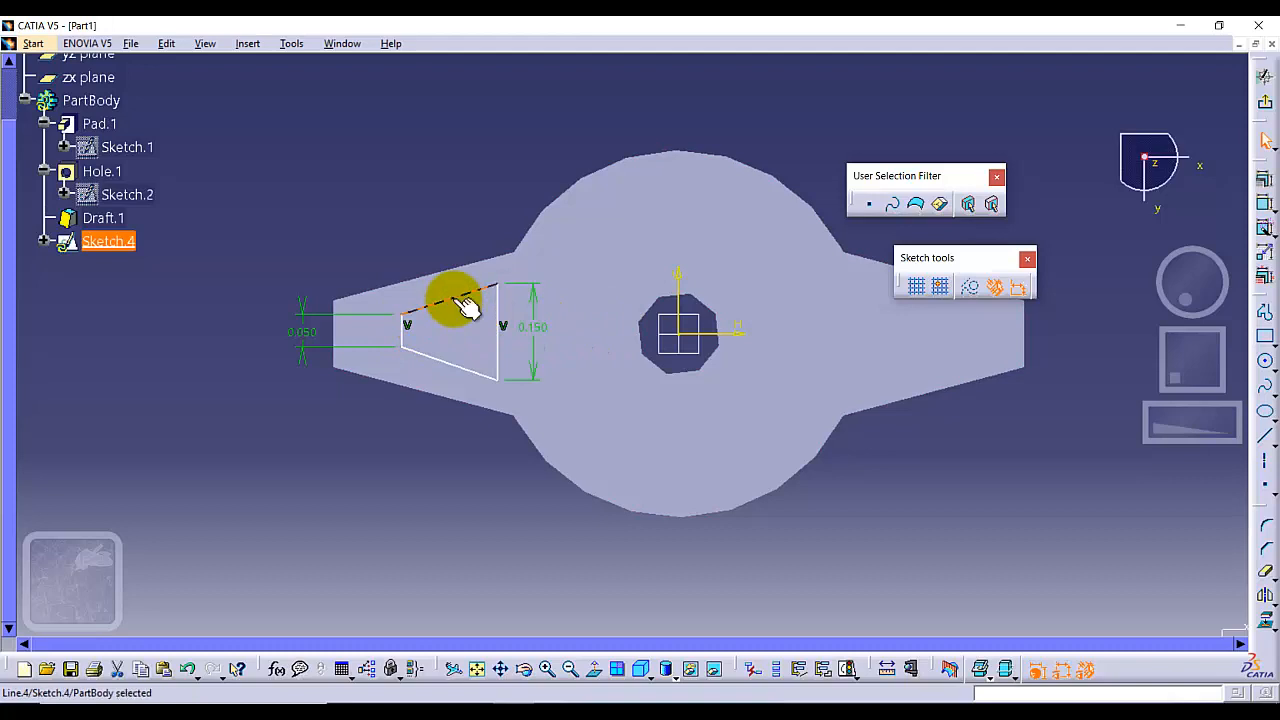
Constrain the two slanted edges to be symmetric about the horizontal sketch axis
left_click(446, 363, "ctrl")
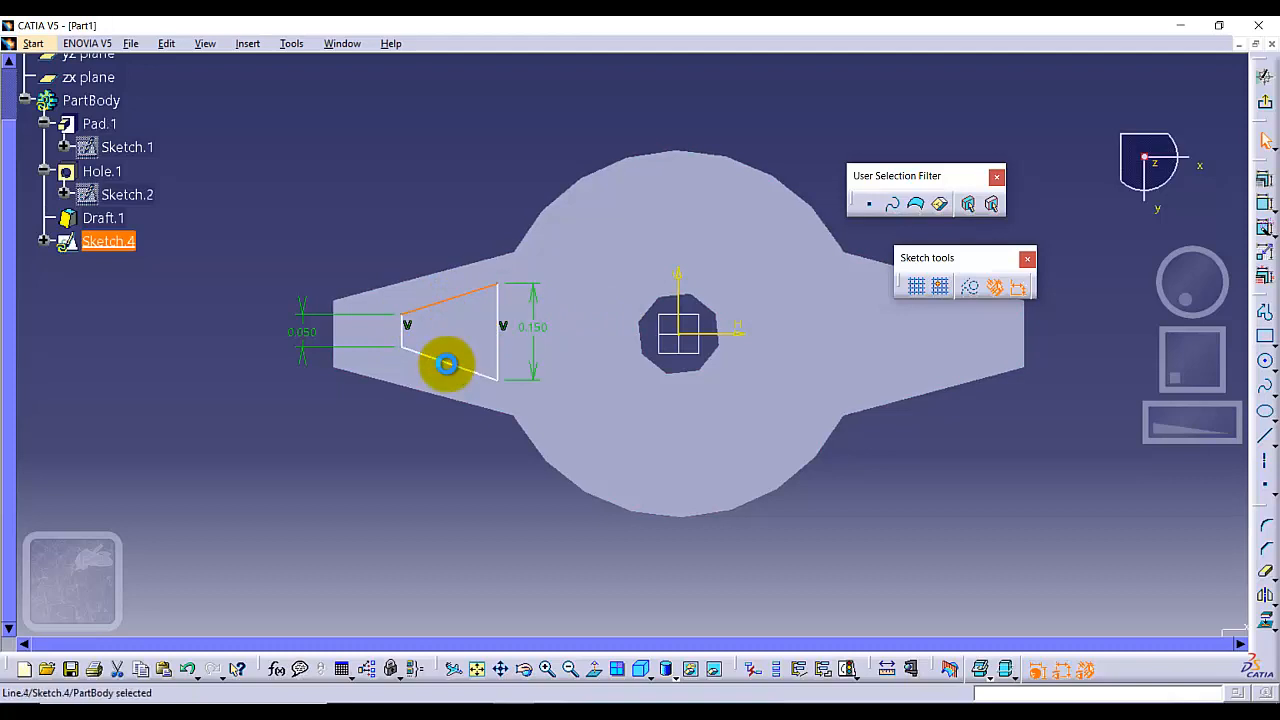
left_click(730, 333, "ctrl")
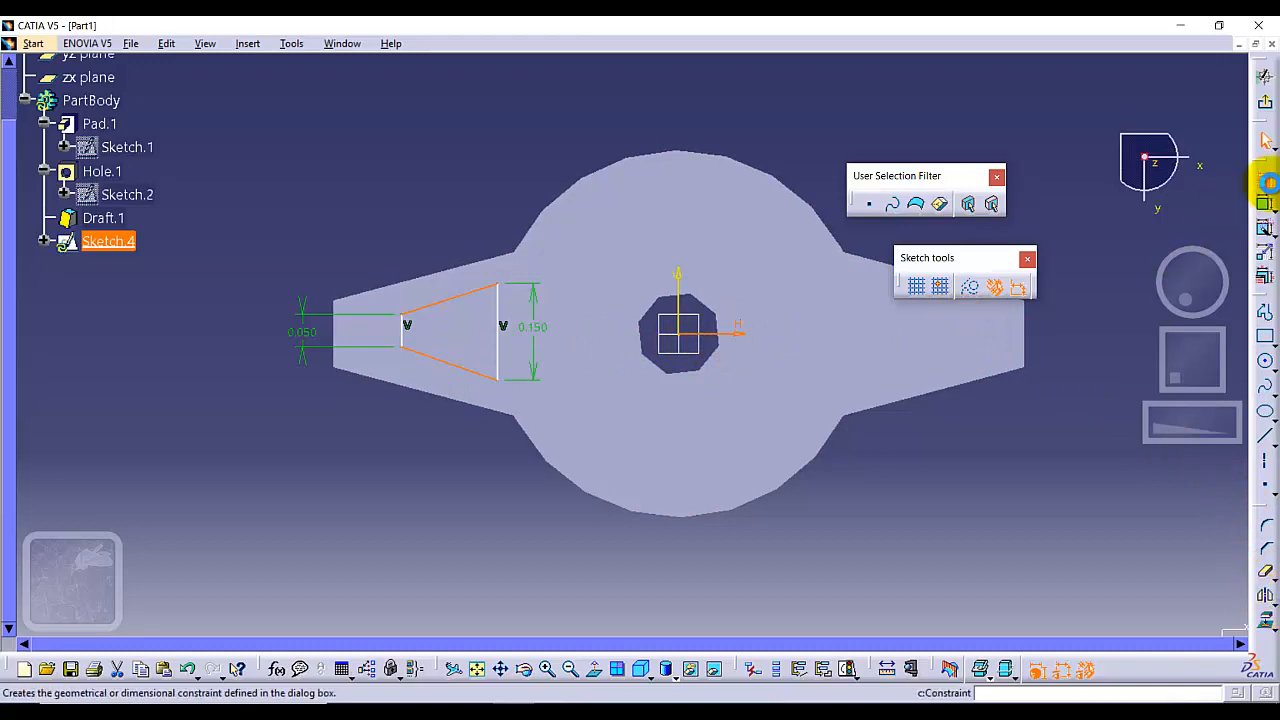
left_click(1262, 180)
left_click(1088, 562)
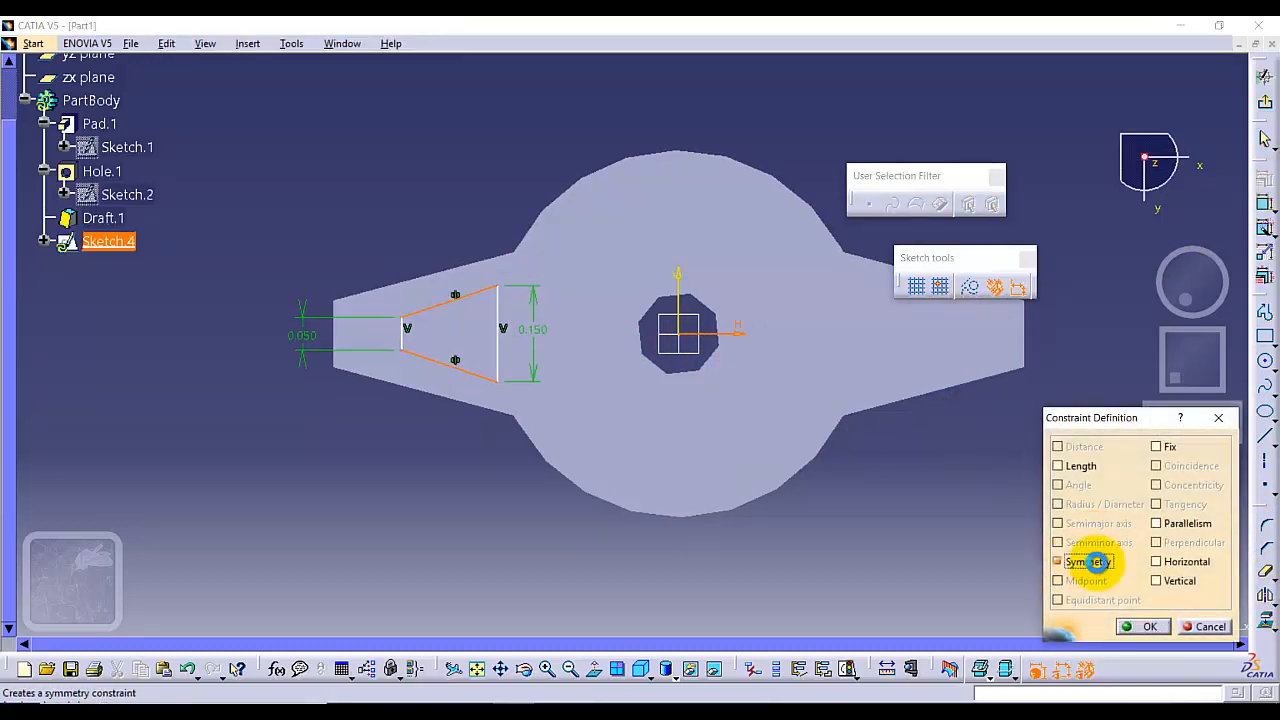
left_click(1143, 626)
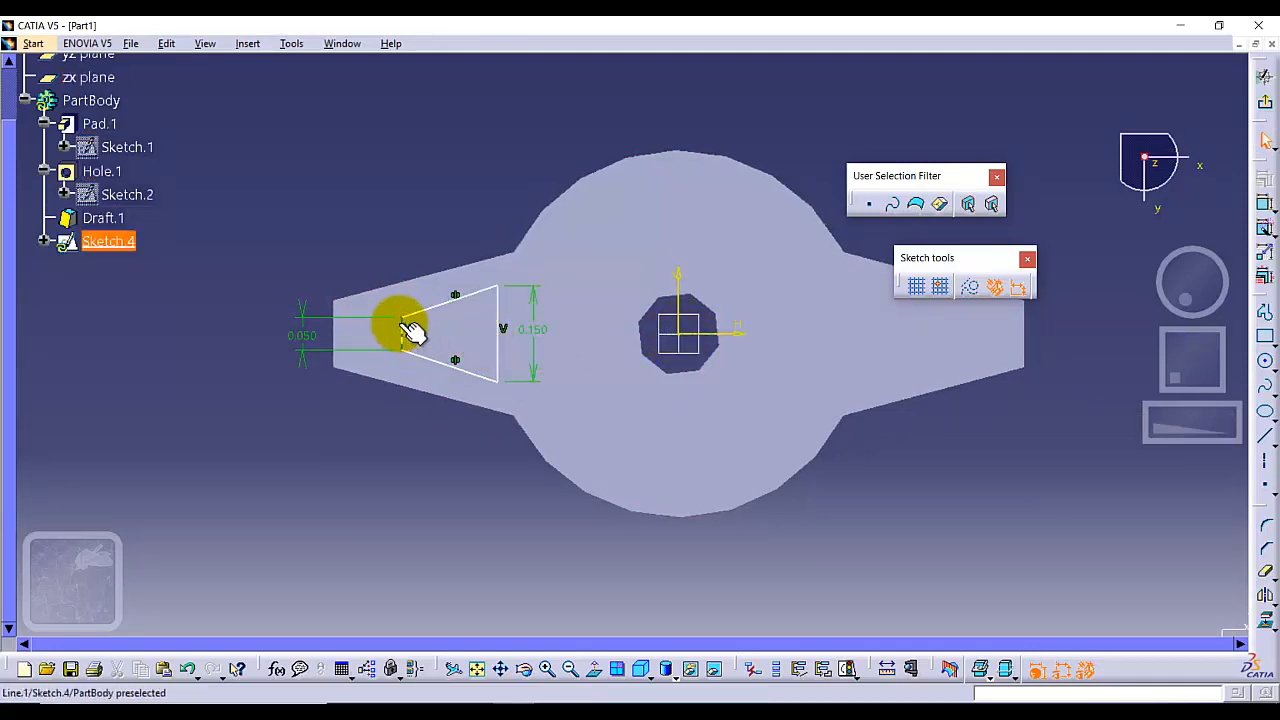
Add an angle constraint of 30° between the two slanted edges
left_click(1265, 205)
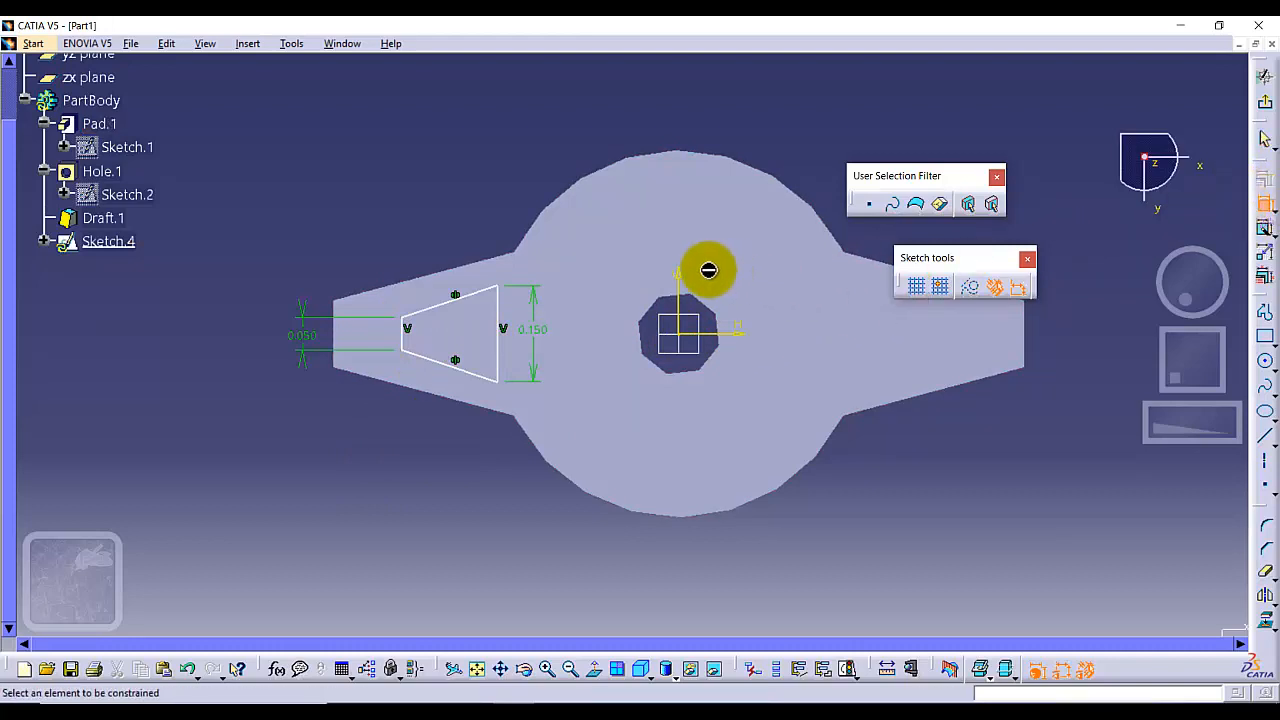
left_click(428, 313)
left_click(428, 357)
left_click(449, 325)
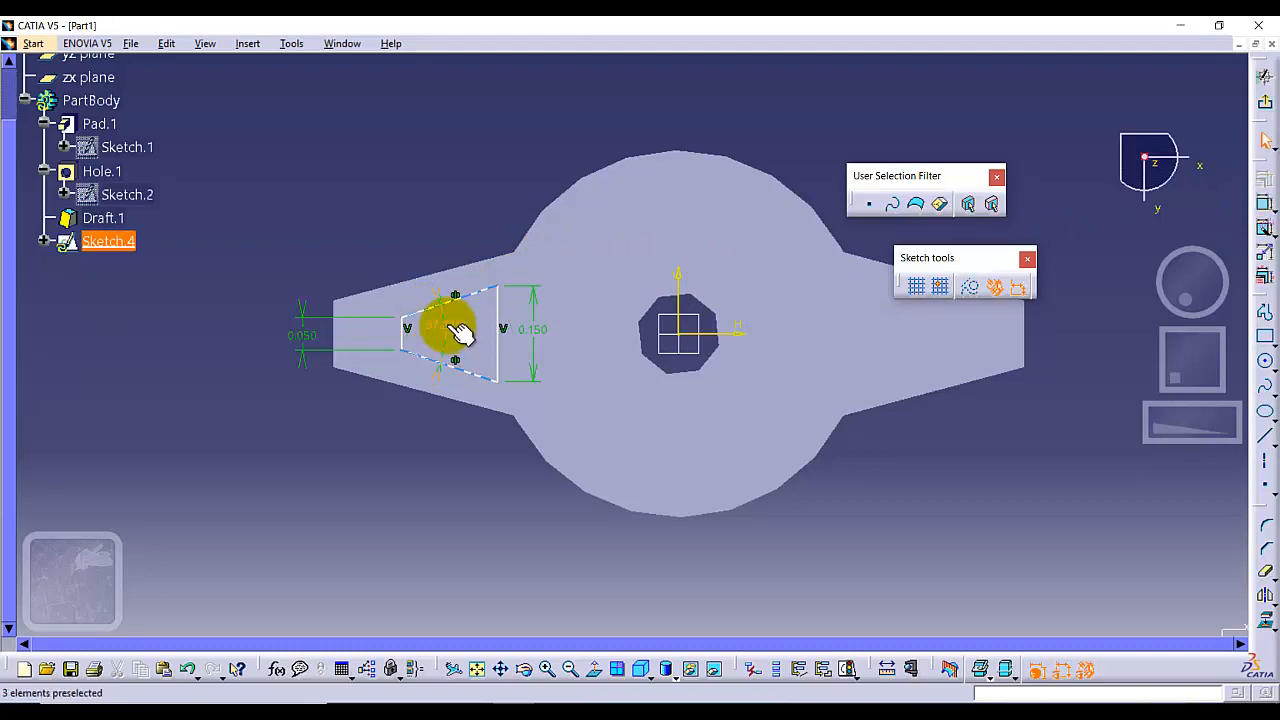
double_click(449, 335)
type("30.000deg")
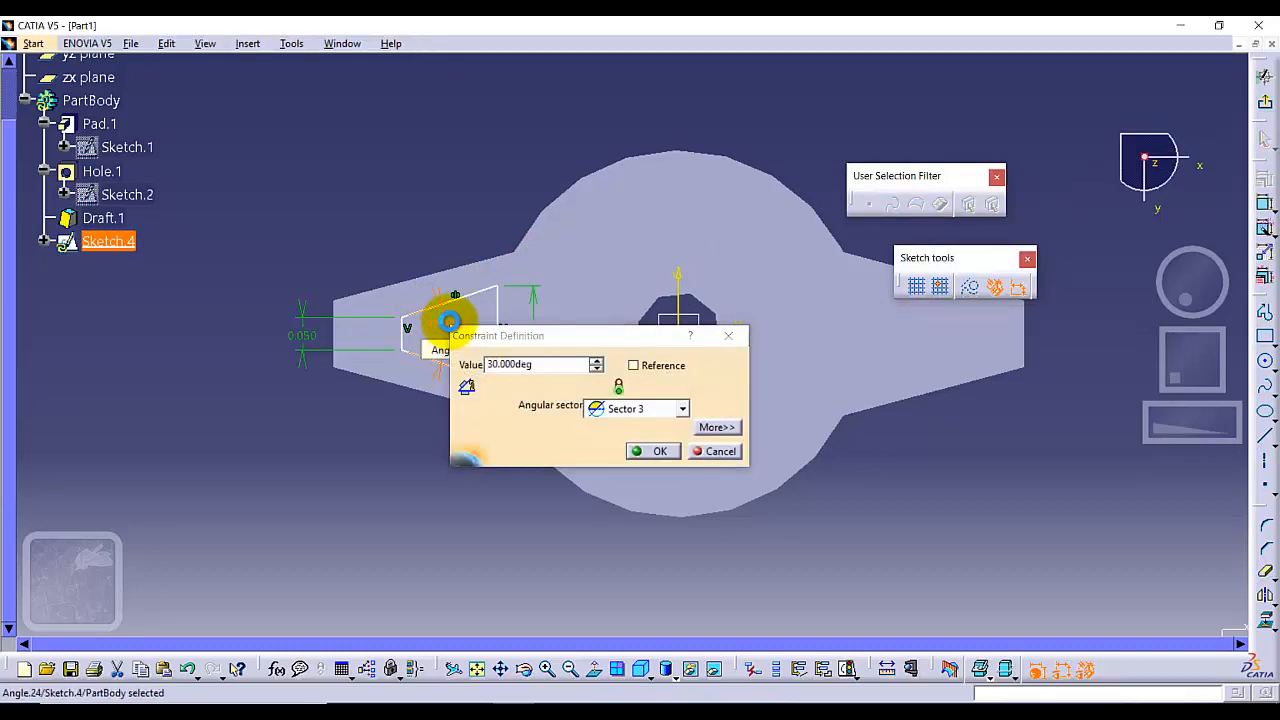
key("Return")
left_click(379, 460)
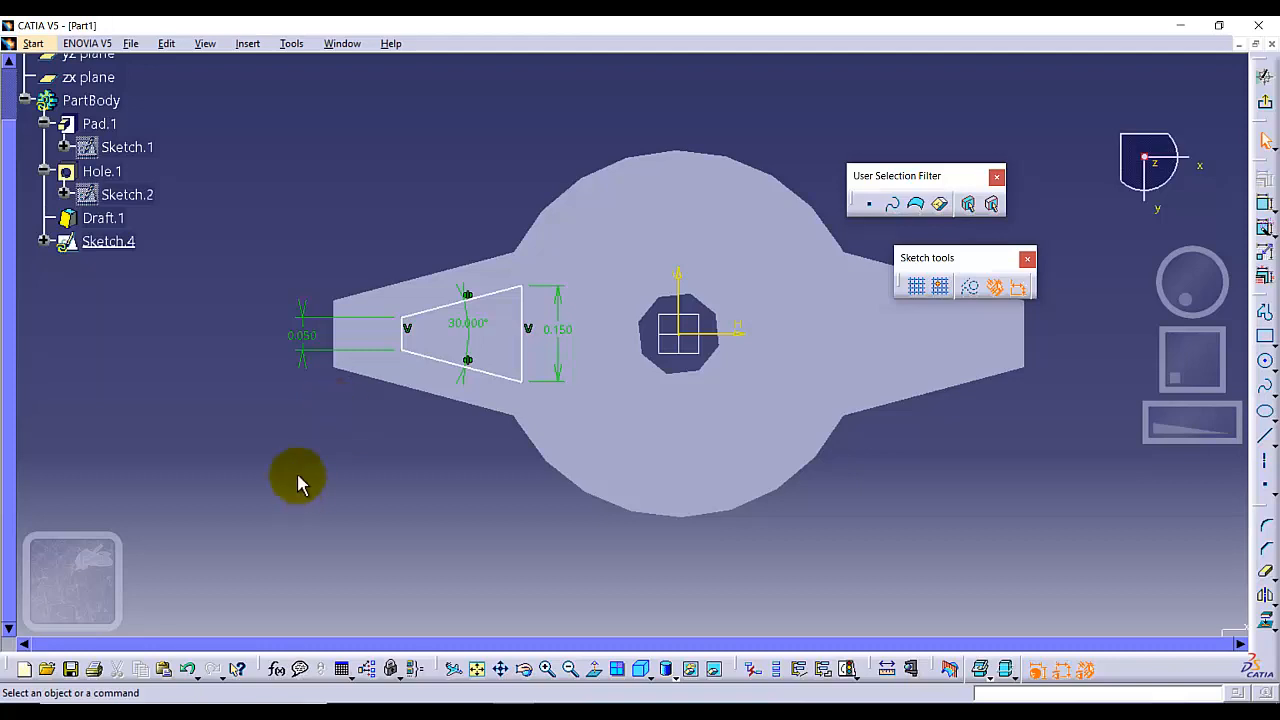
Dimension the short vertical edge's distance from the arm's end edge and set it to 0.05 in
left_click(1265, 206)
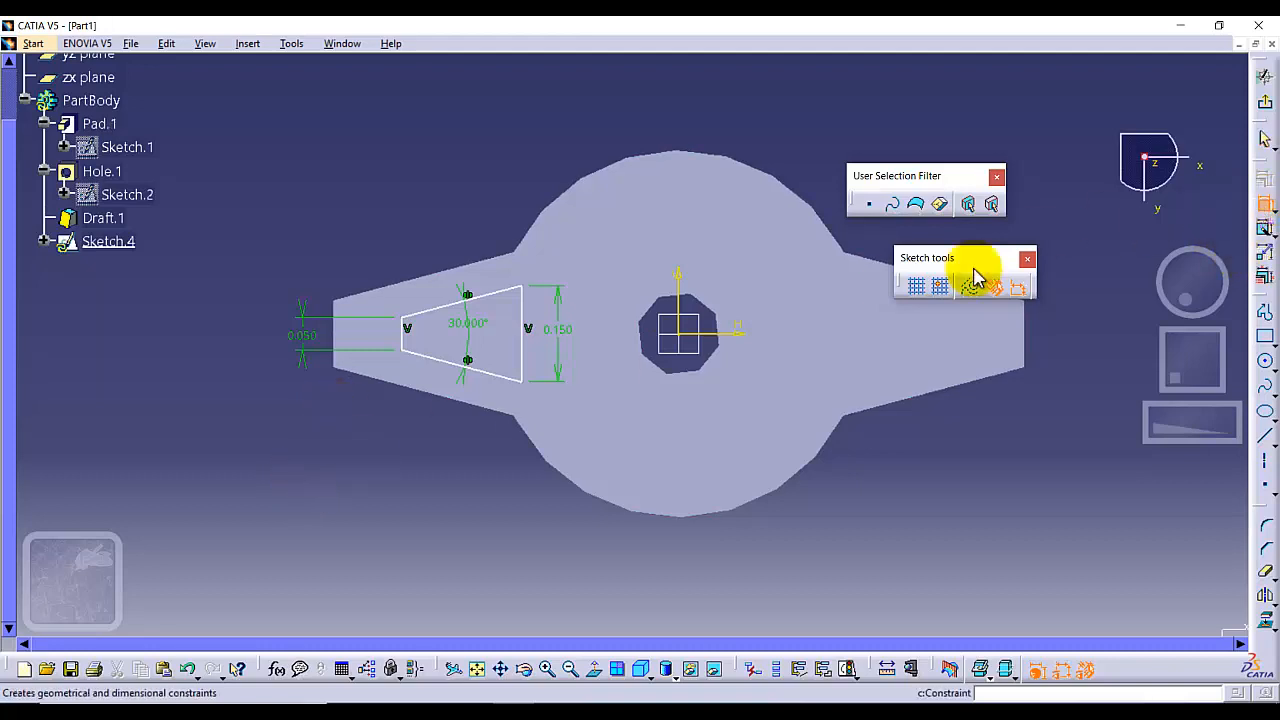
left_click(408, 332)
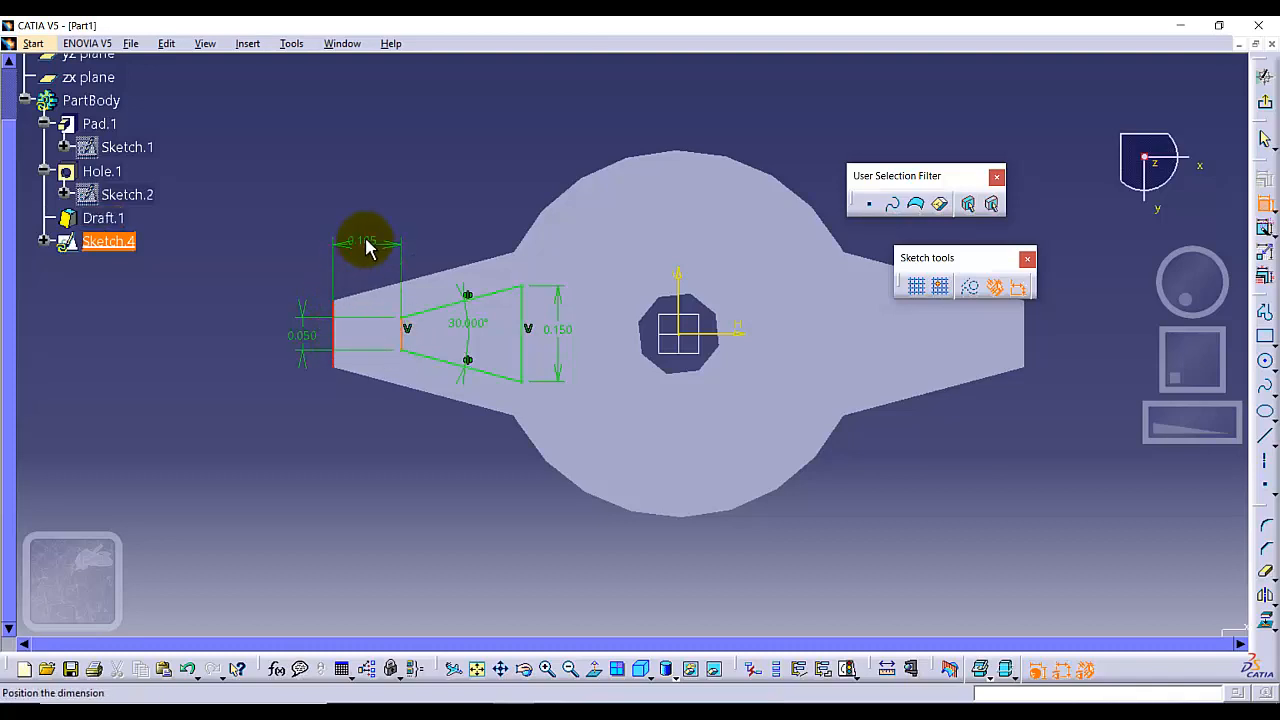
left_click(366, 240)
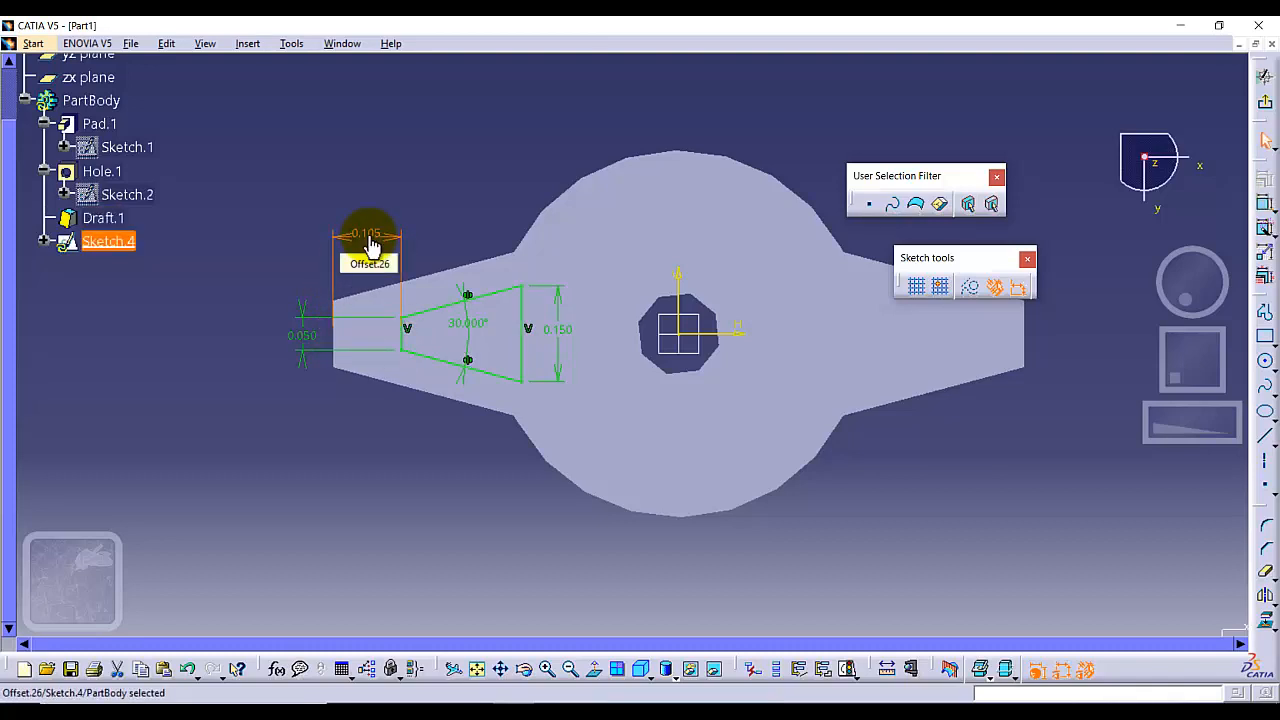
key("Return")
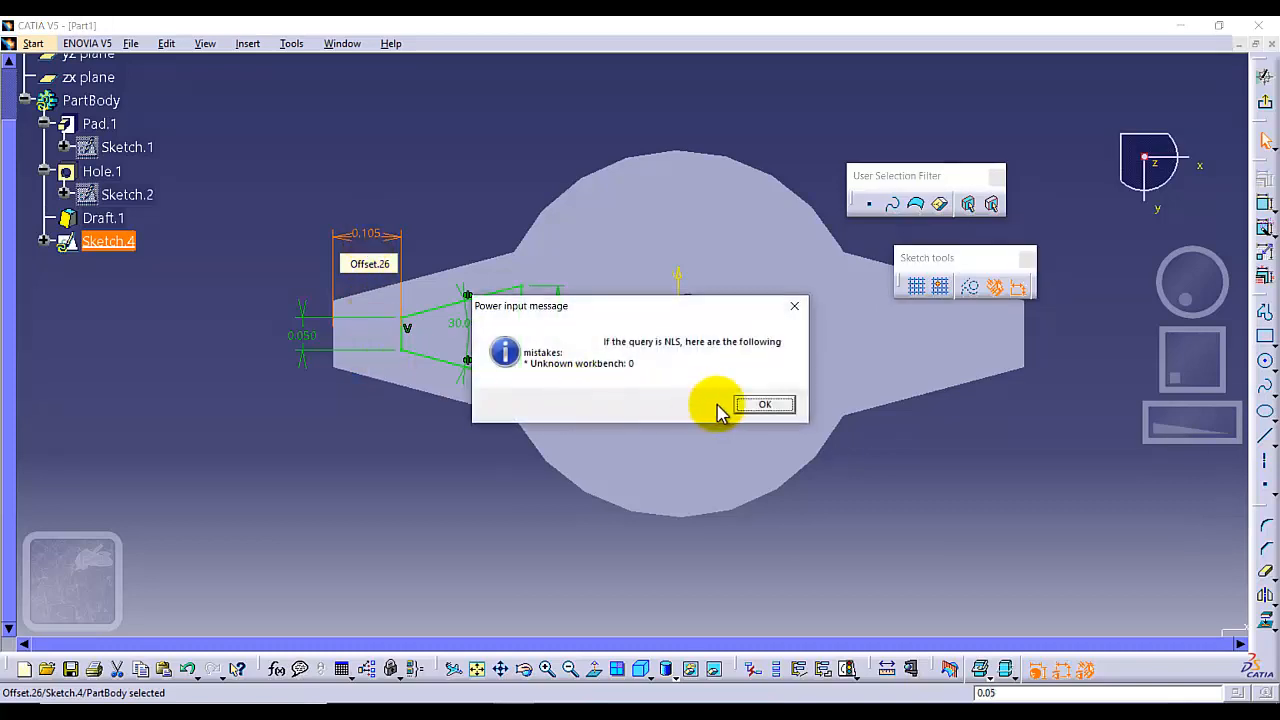
left_click(763, 405)
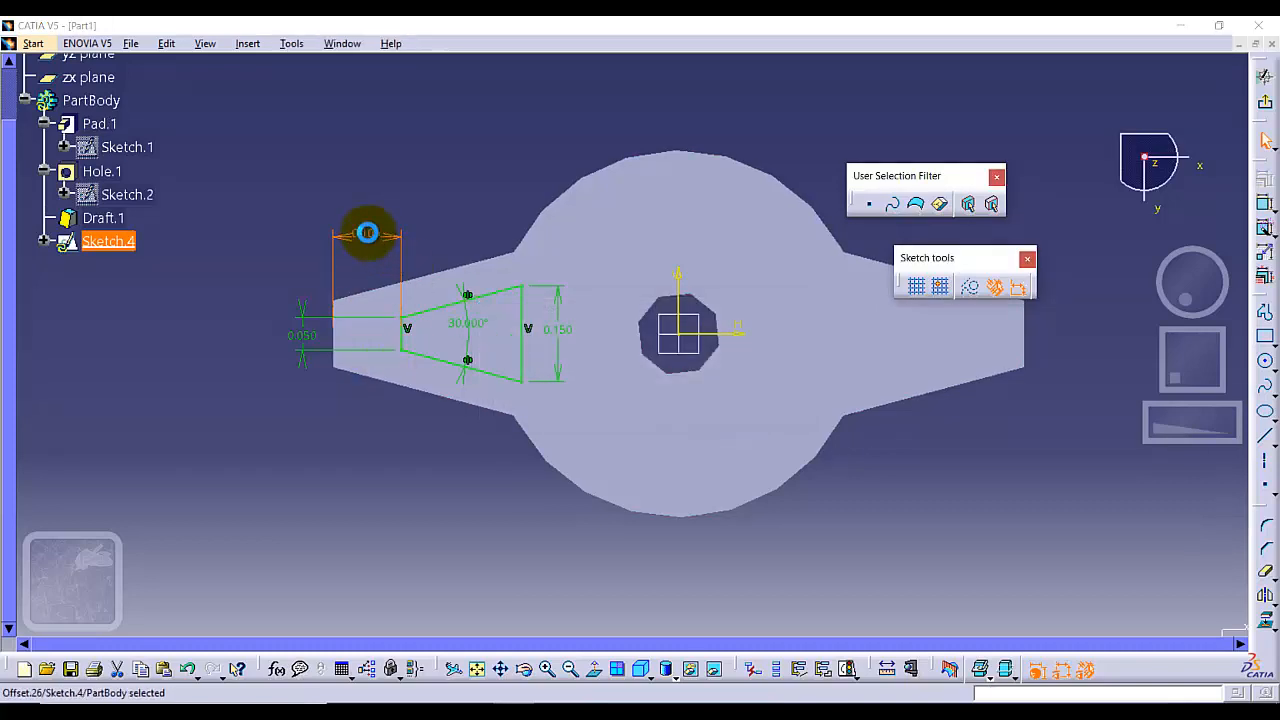
double_click(365, 232)
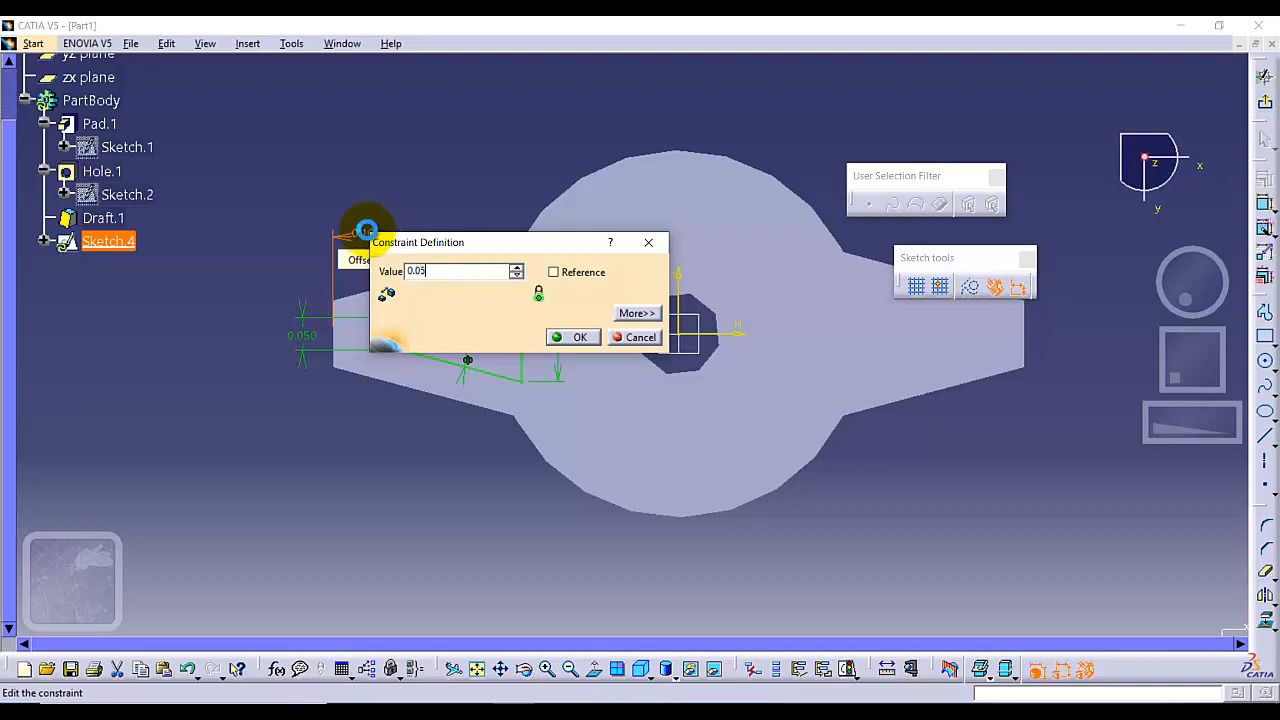
type("0.05")
key("Return")
left_click(372, 462)
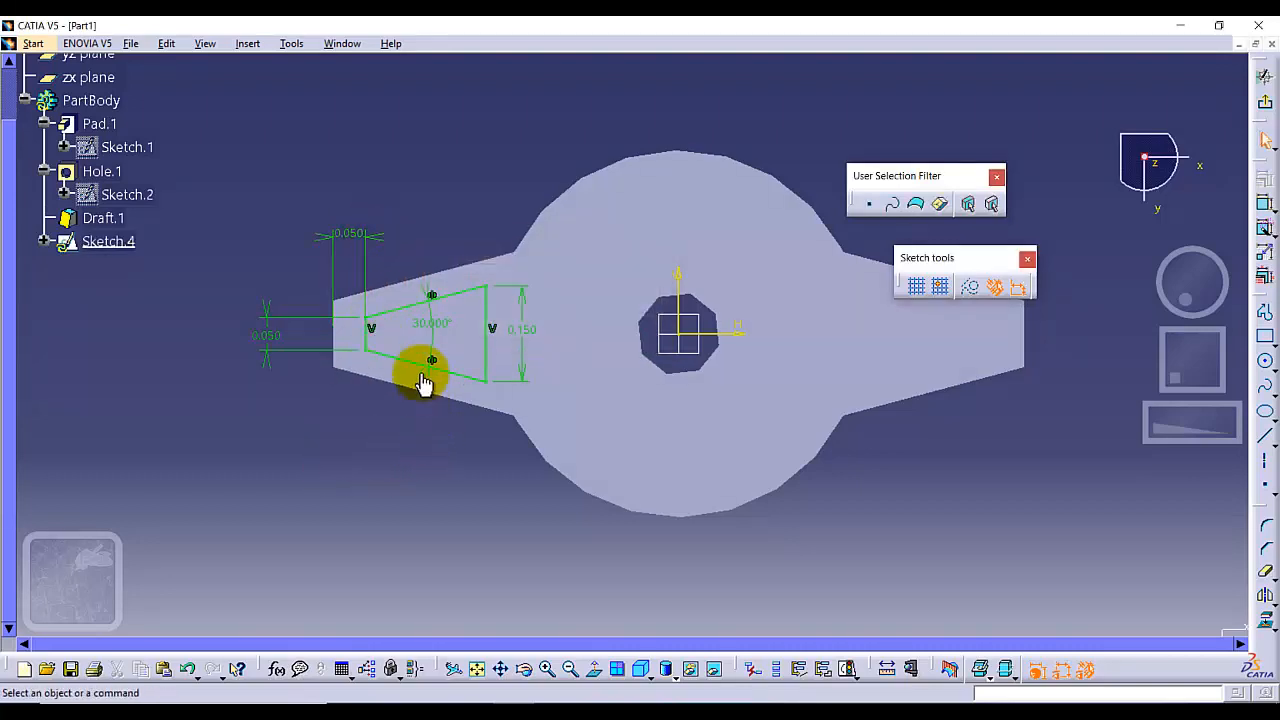
Select the trapezoid's four edges and mirror them about the vertical sketch axis onto the opposite arm
left_click(449, 327)
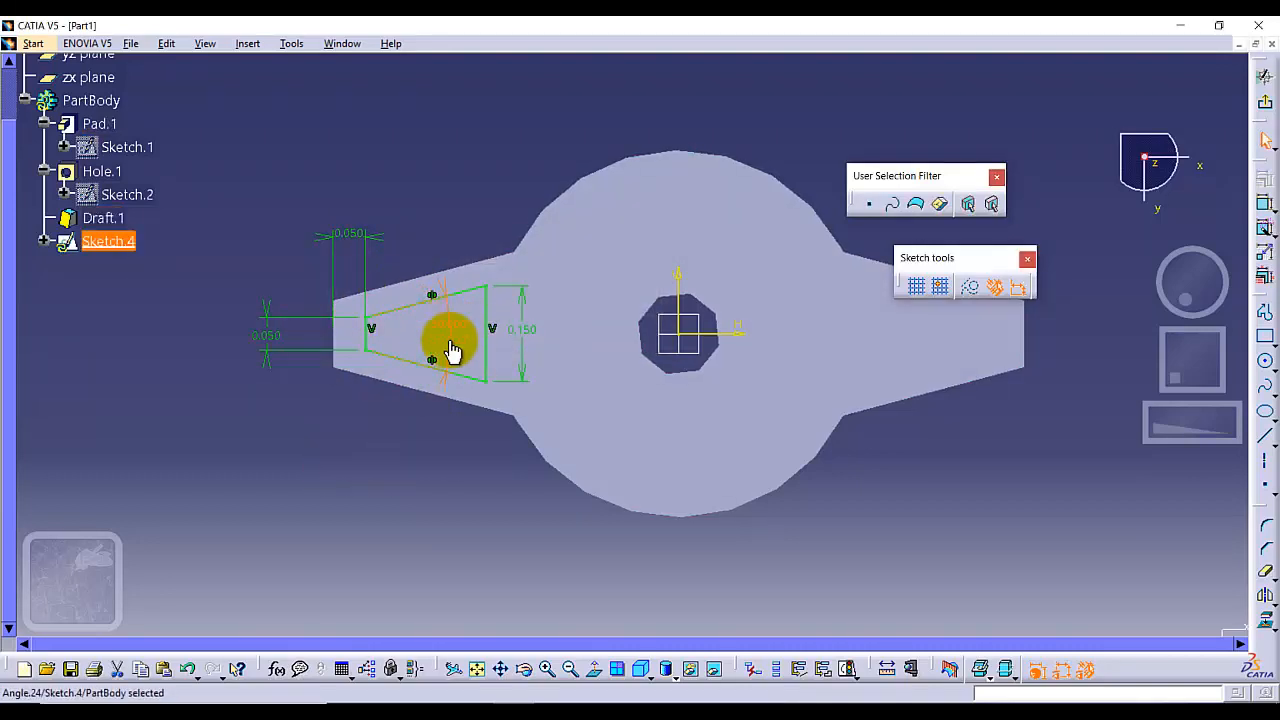
left_click(396, 505)
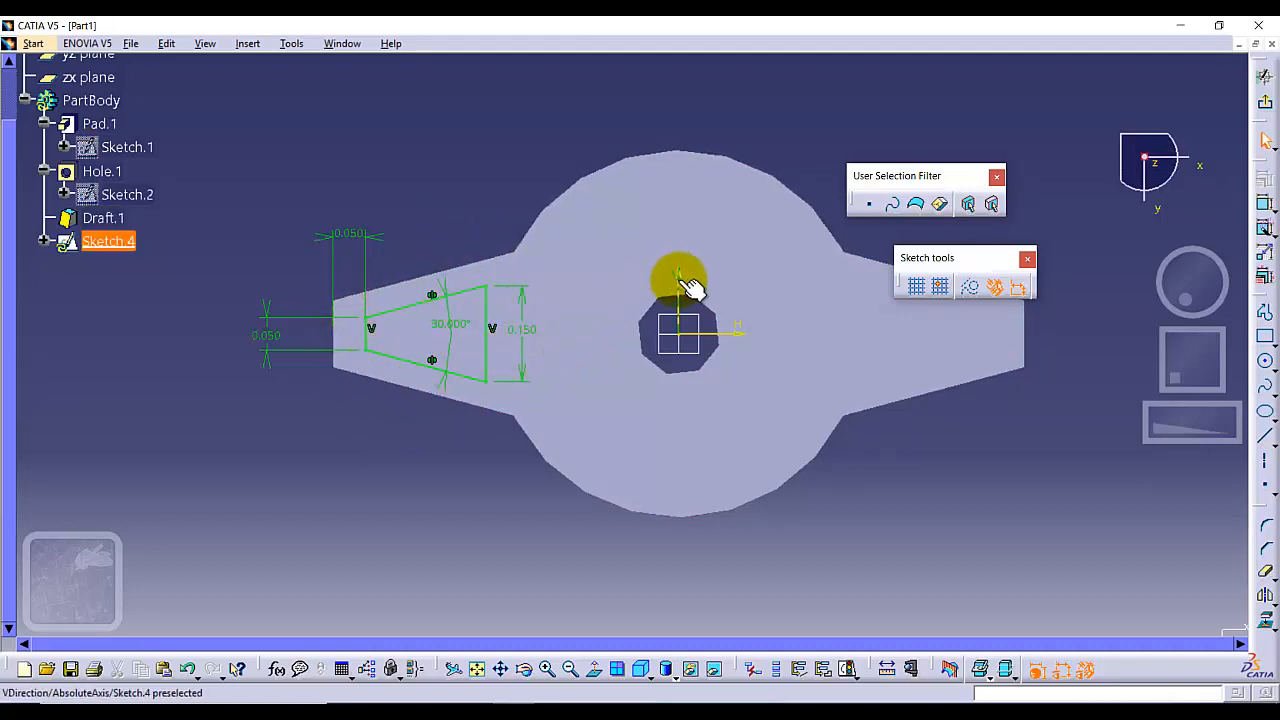
left_click(370, 334)
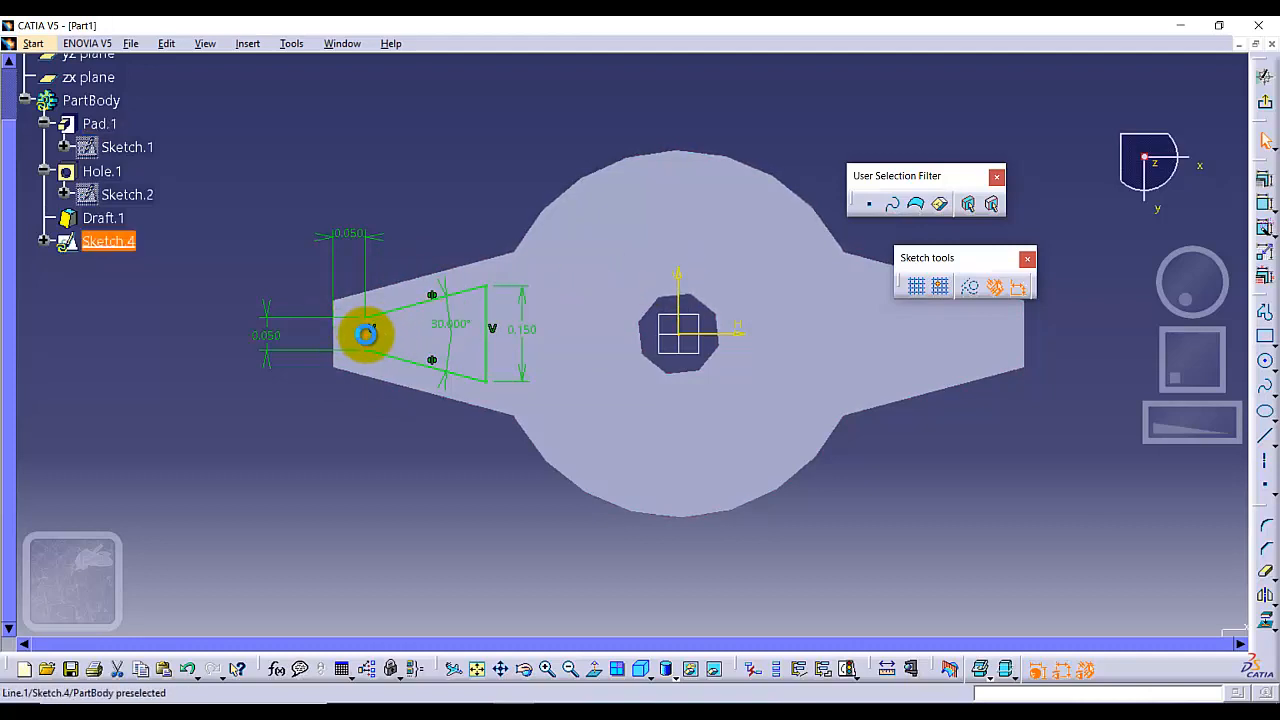
left_click(416, 362, "ctrl")
left_click(486, 325, "ctrl")
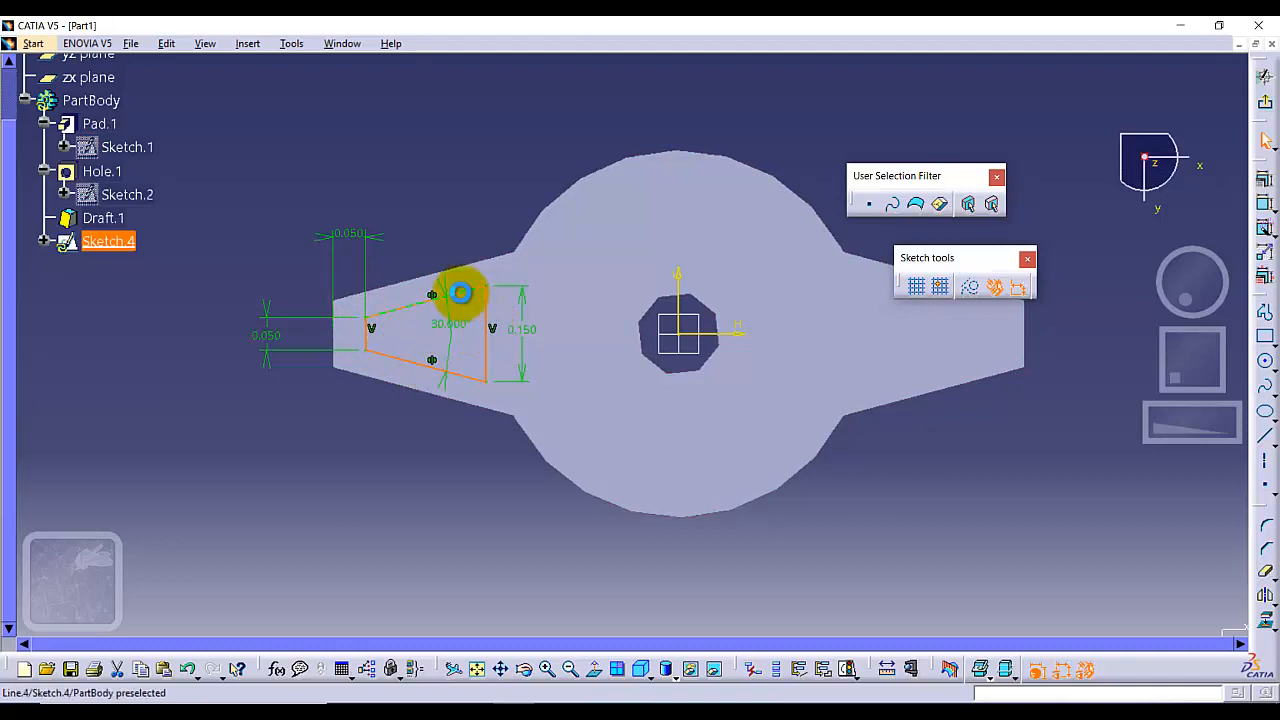
left_click(457, 292, "ctrl")
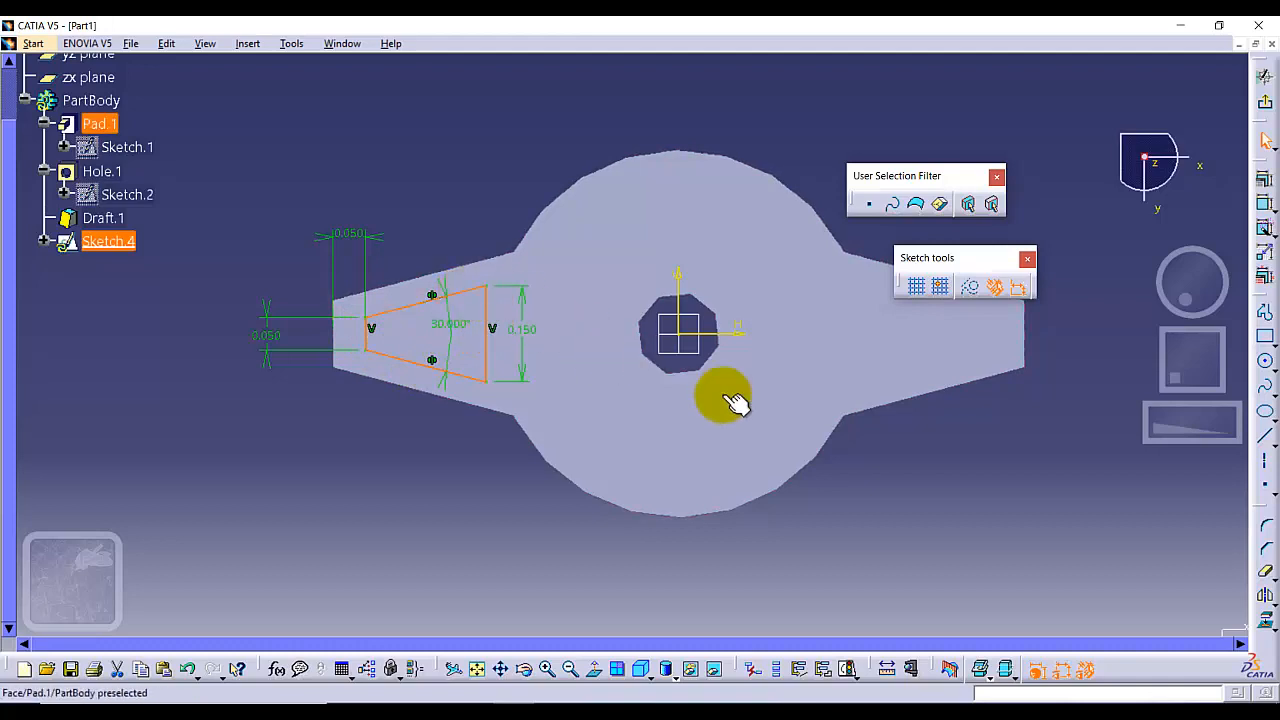
left_click(1266, 597)
left_click(1147, 614)
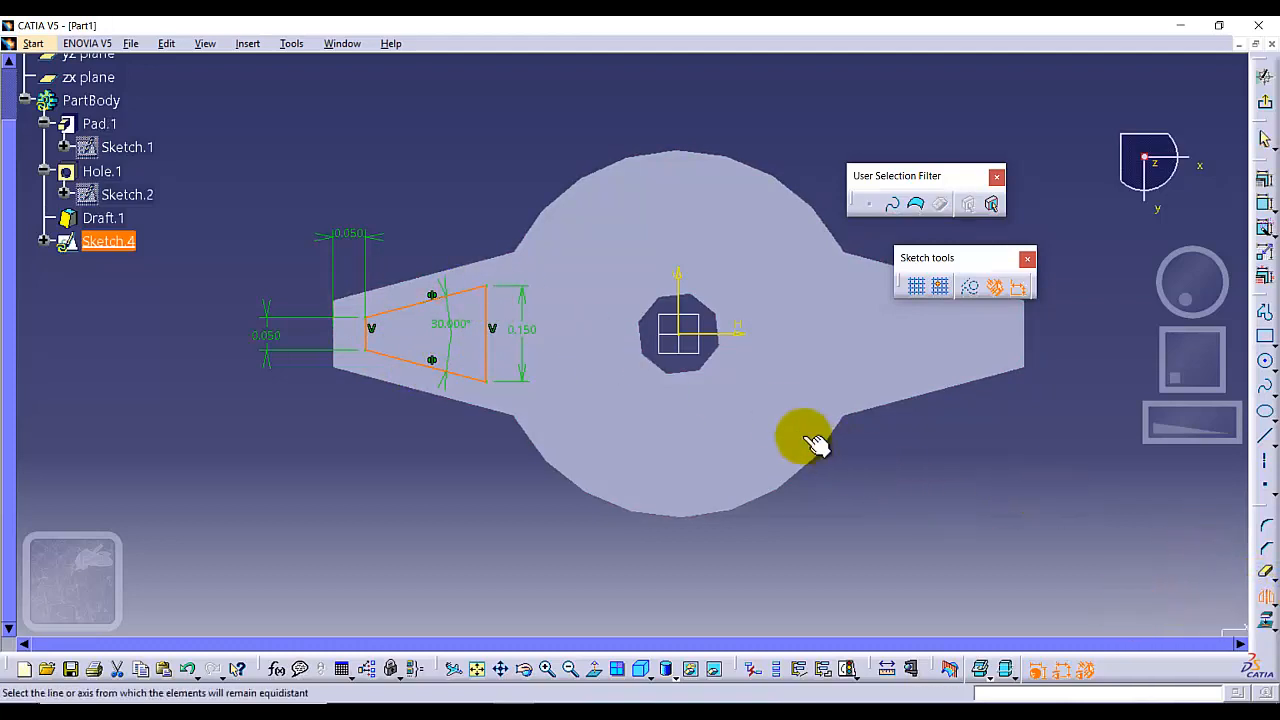
left_click(679, 282)
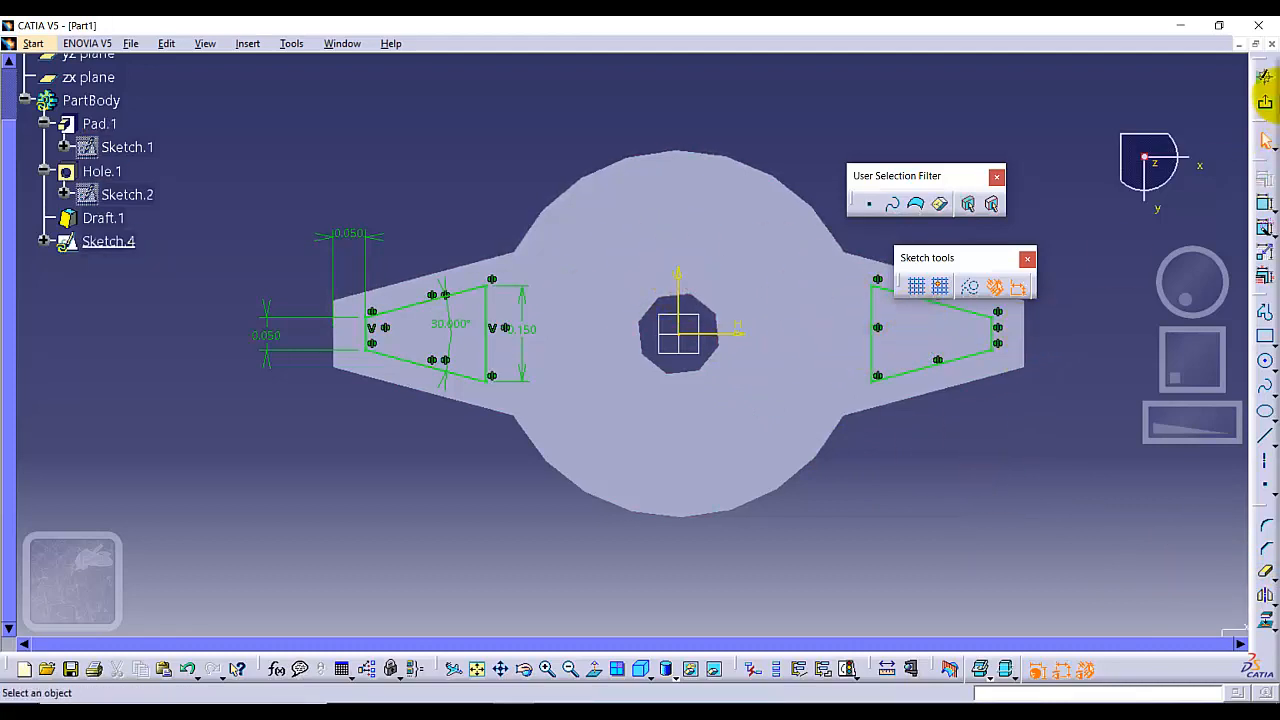
Leave the sketch and cut a pocket through the arms from both trapezoid profiles
left_click(1268, 112)
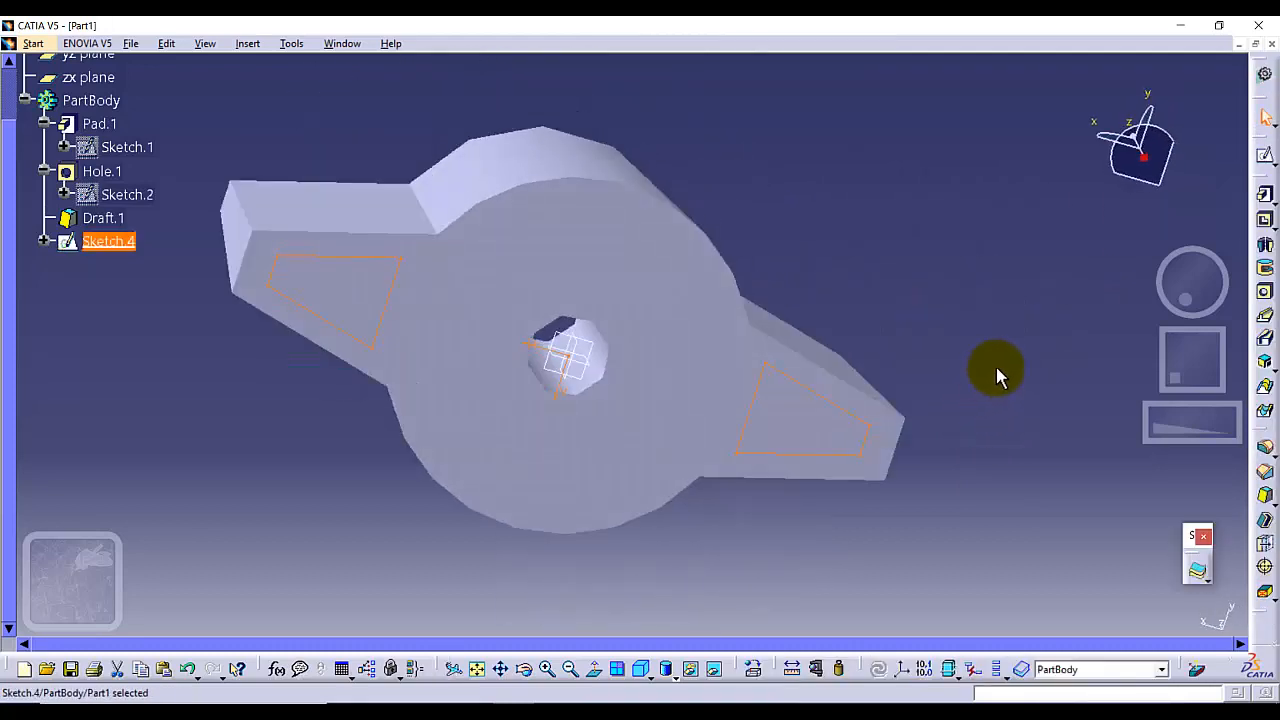
left_click(1264, 219)
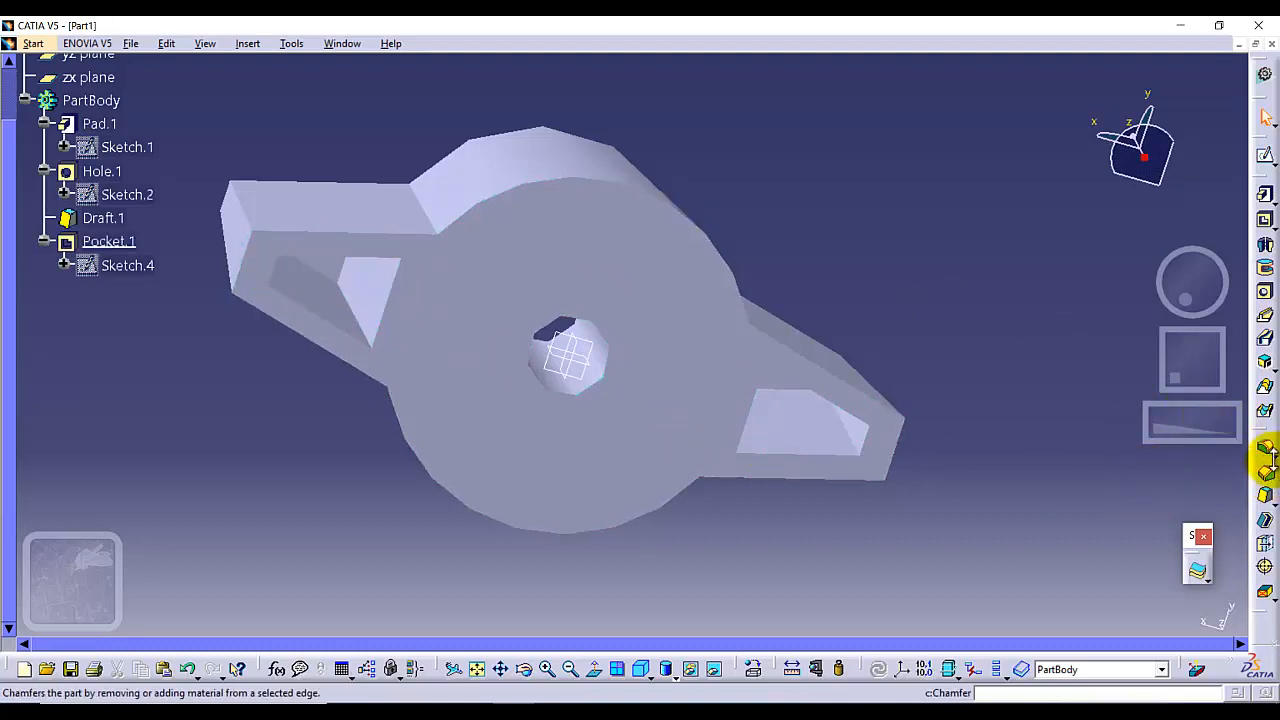
Draft the four slanted pocket side faces at 4° with the two pocket floor faces as neutral elements
left_click(1265, 494)
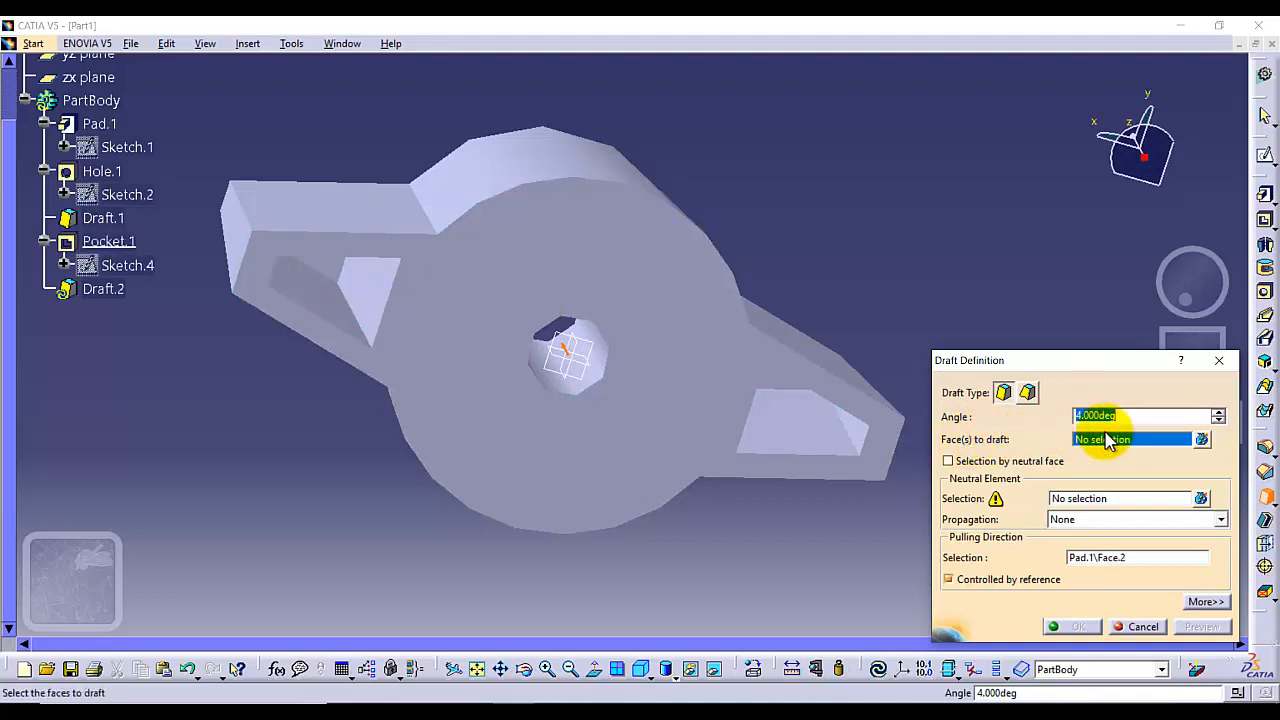
left_click(395, 300)
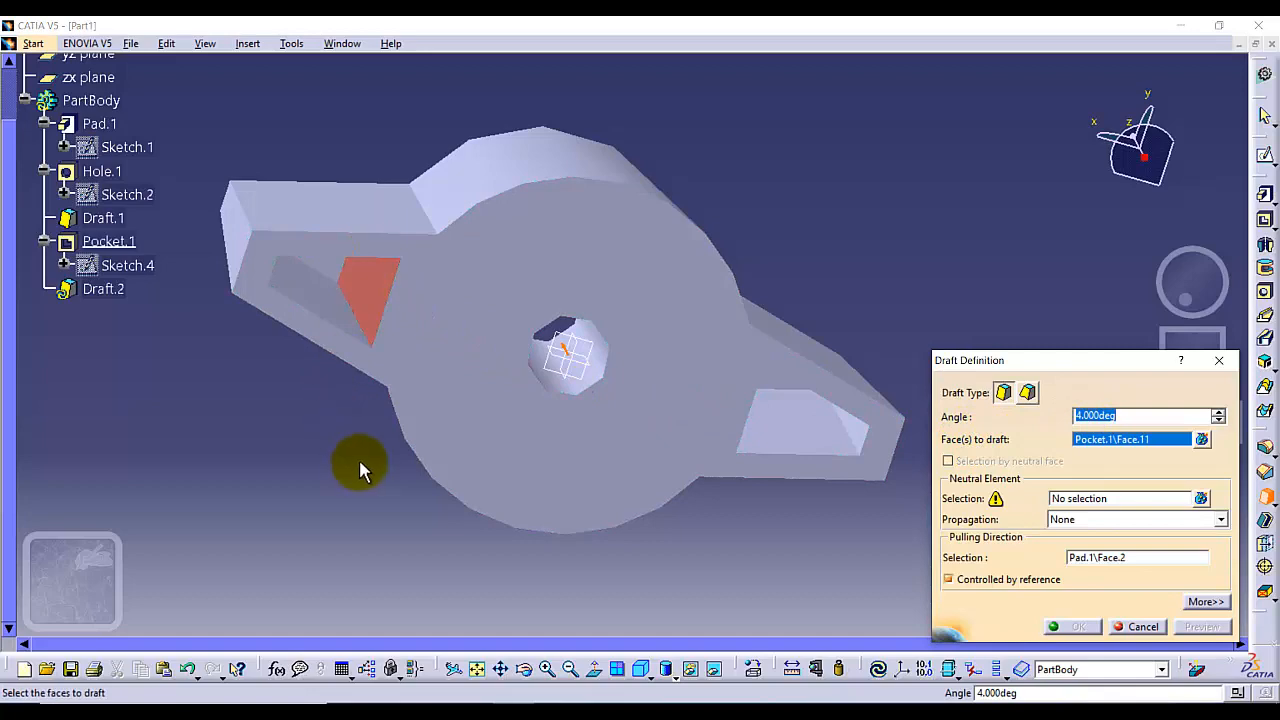
middle_click_drag(363, 466, 923, 194)
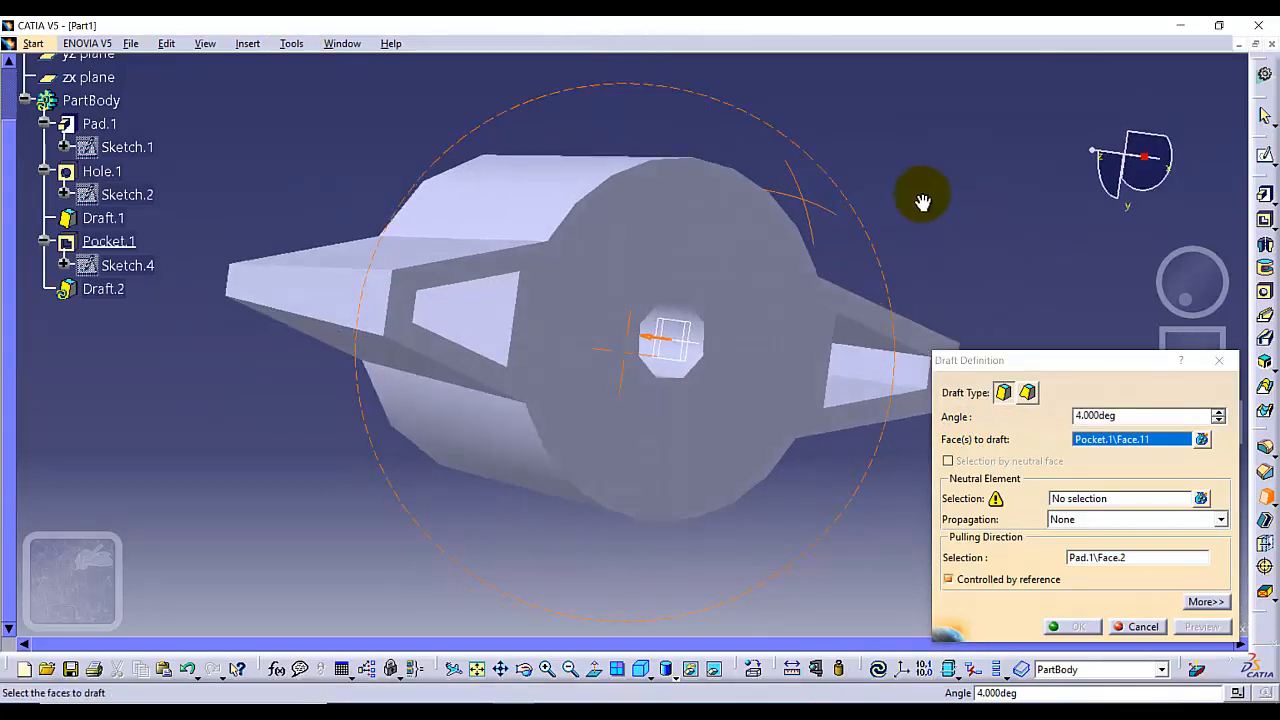
left_click(886, 371)
middle_click_drag(889, 237, 790, 165)
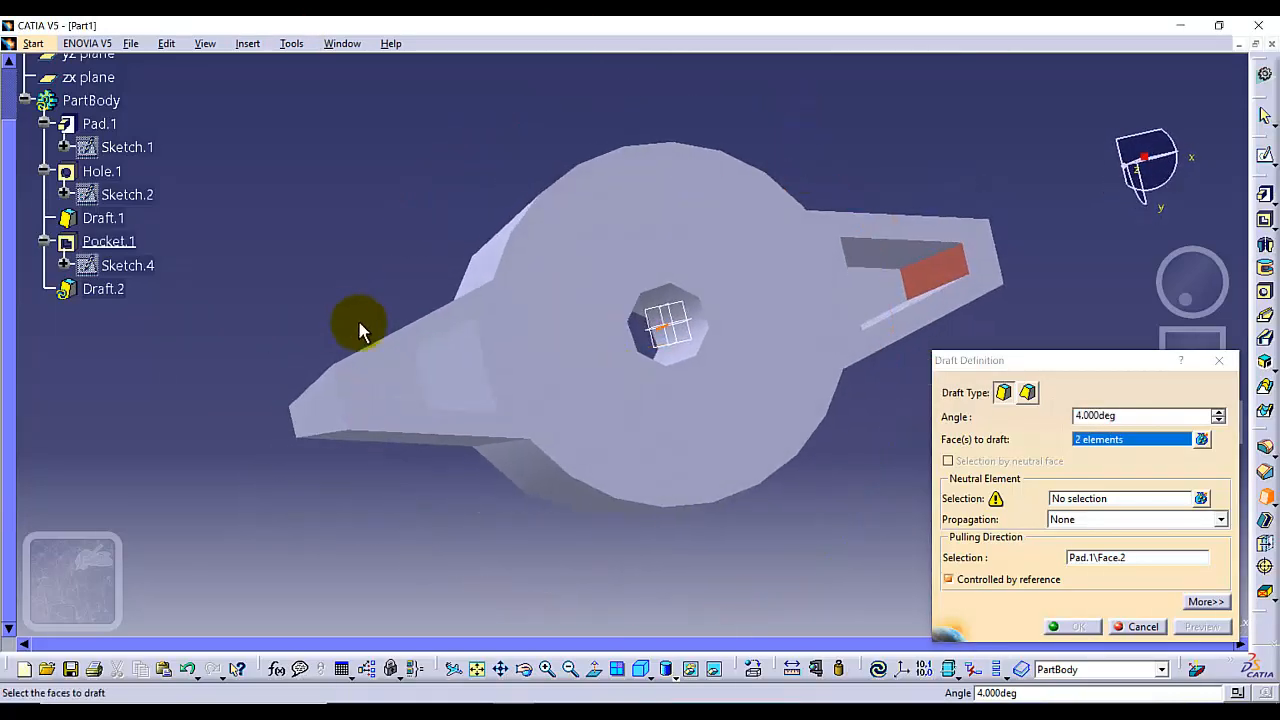
left_click(449, 366)
middle_click_drag(390, 286, 505, 628)
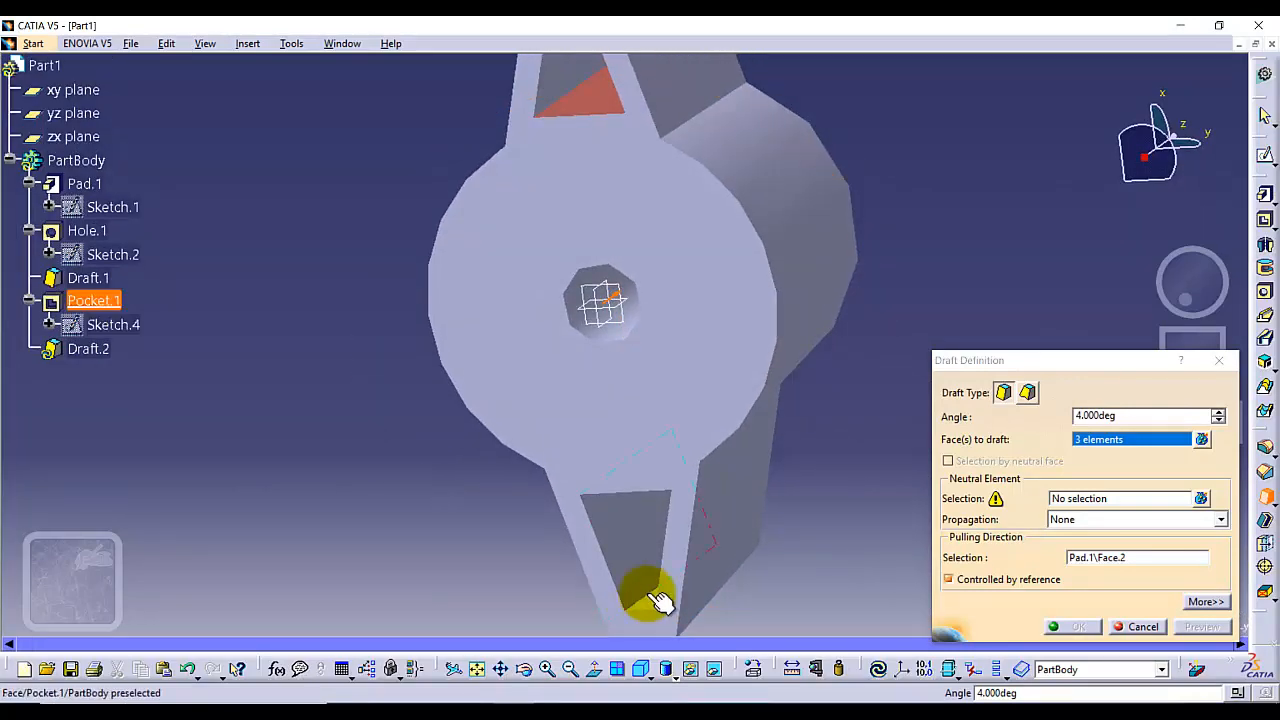
left_click(644, 601)
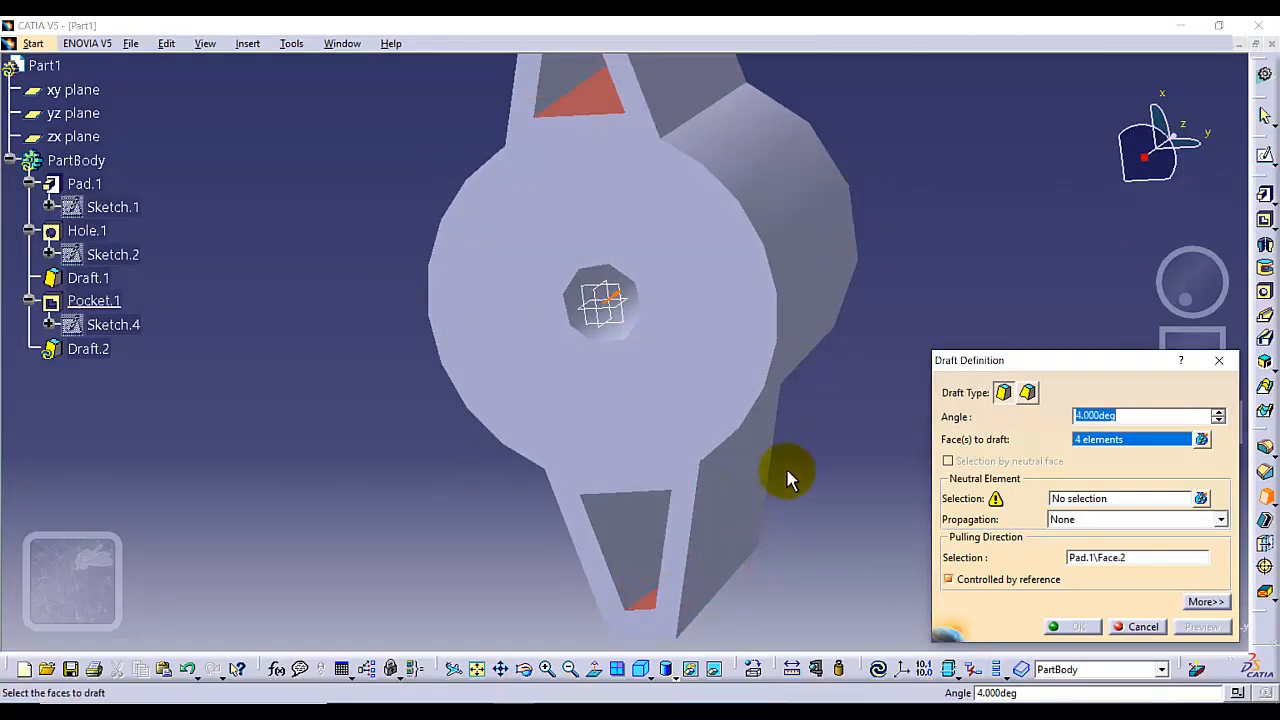
middle_click_drag(851, 454, 756, 482)
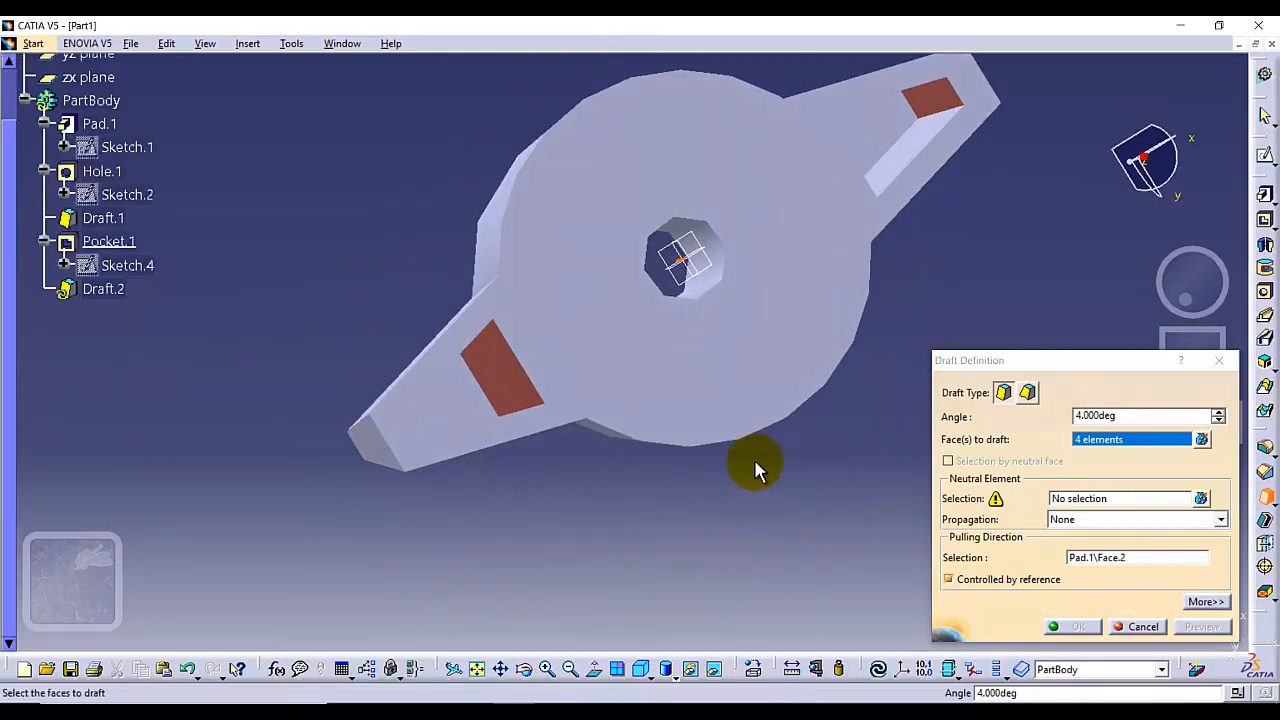
left_click(1068, 499)
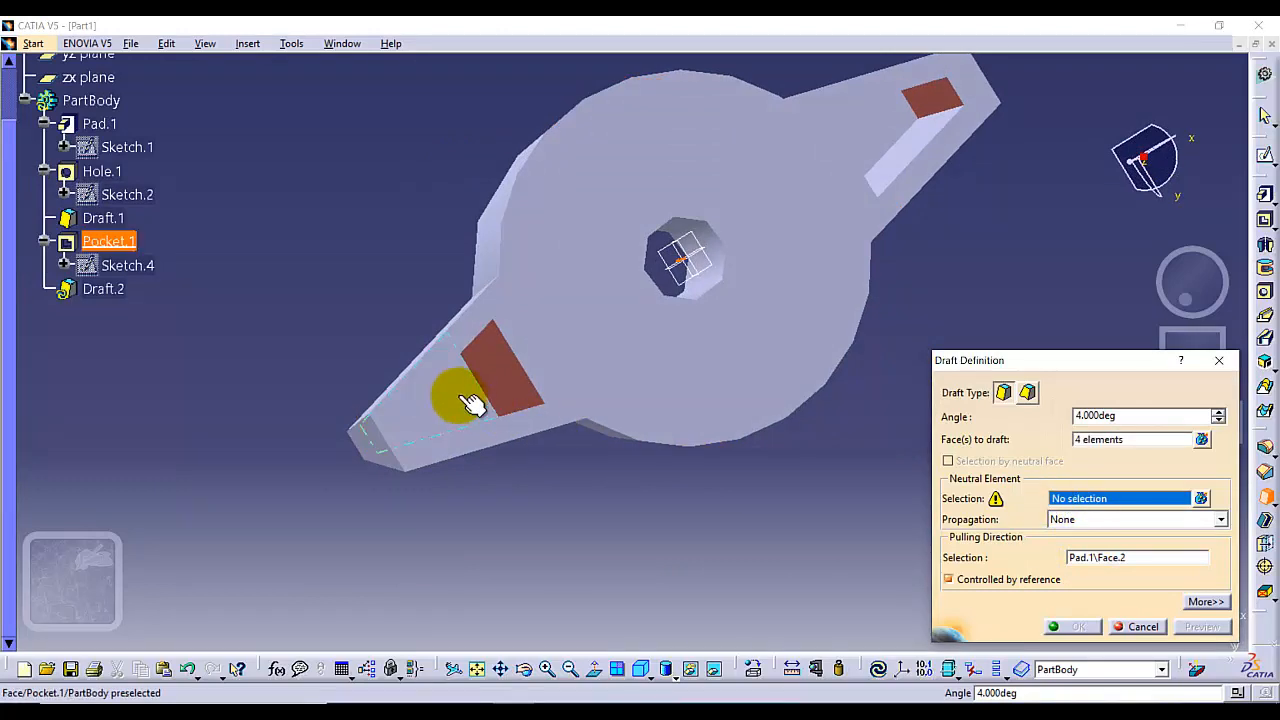
left_click(458, 395)
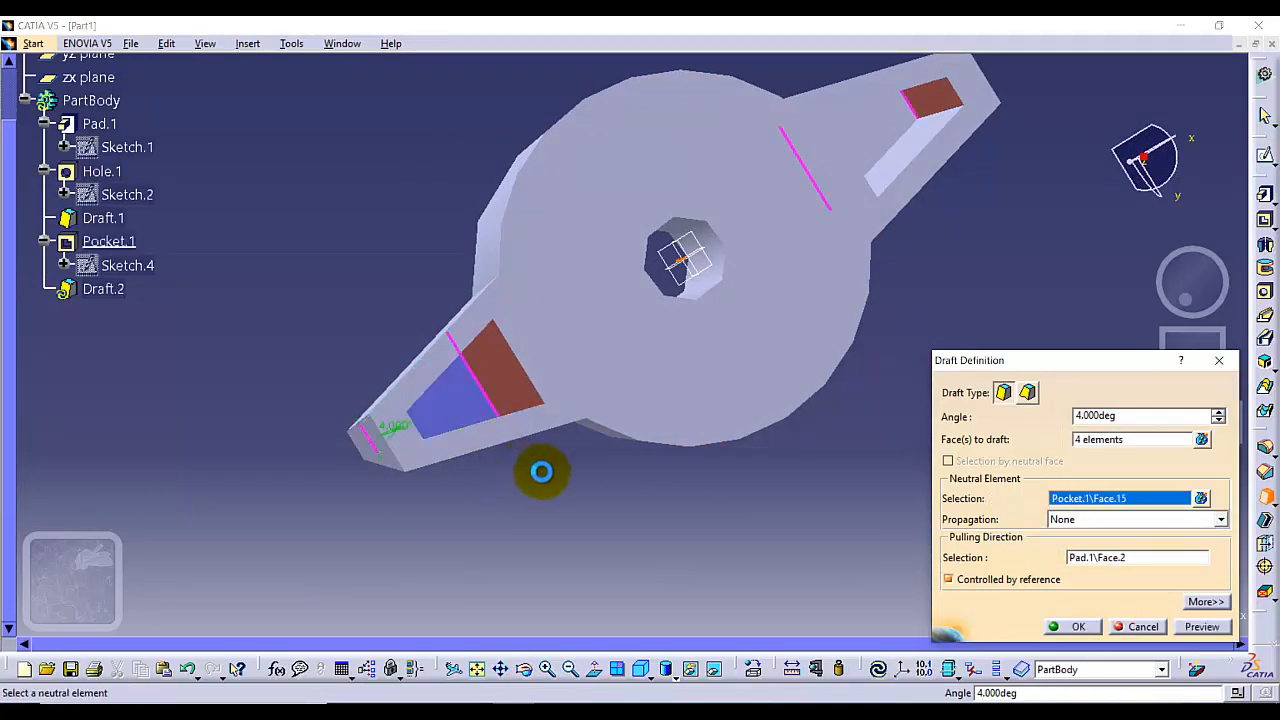
left_click(891, 123)
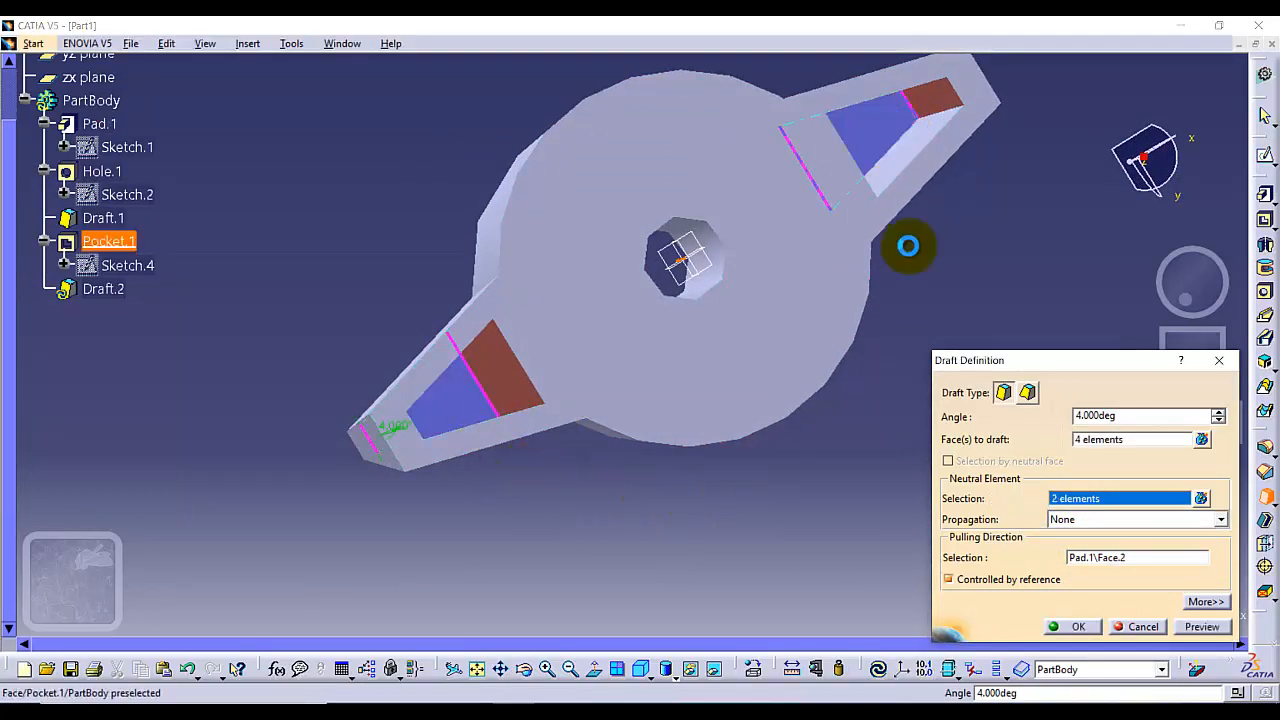
left_click(1073, 630)
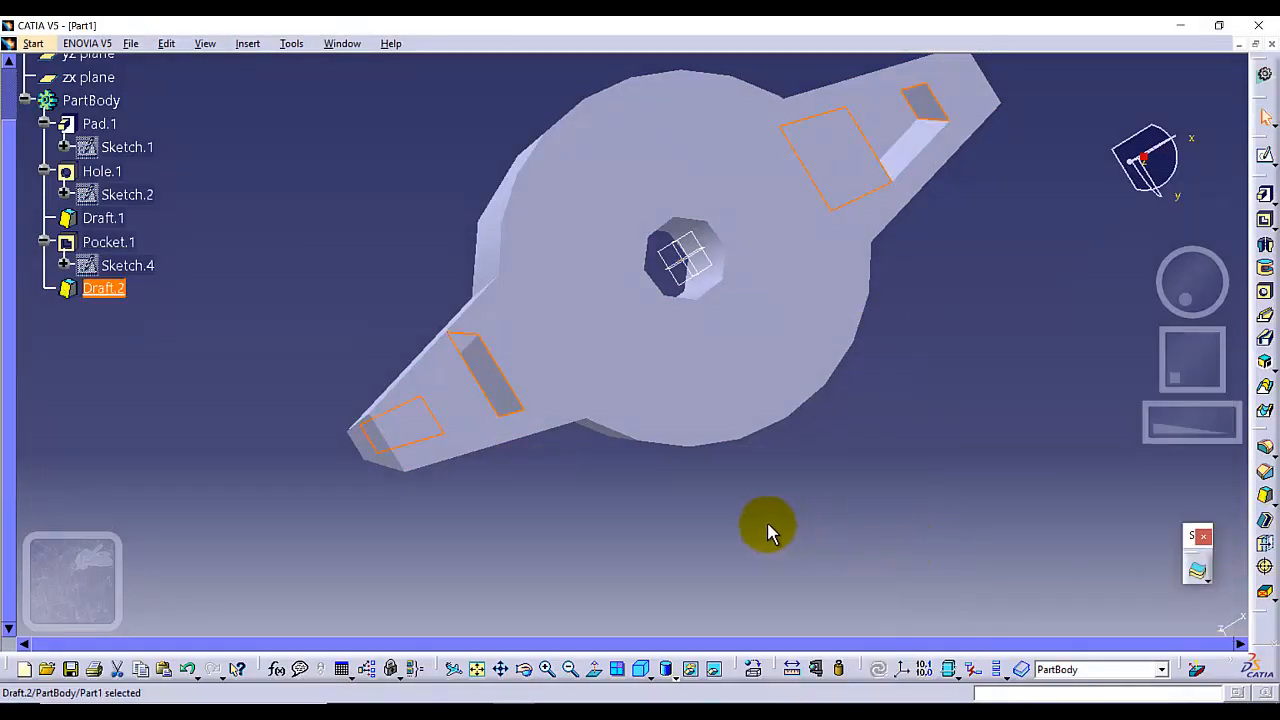
Edit the second draft and reverse its pulling direction
middle_click_drag(768, 533, 829, 490)
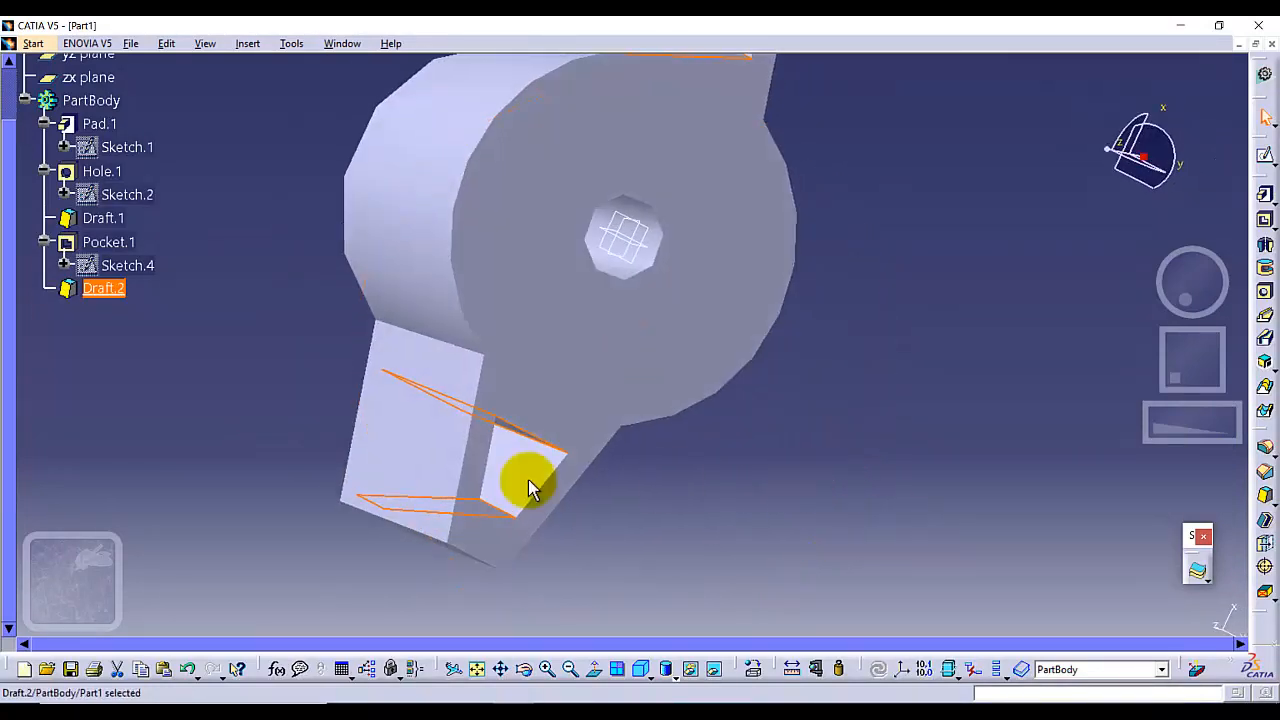
right_click(125, 300)
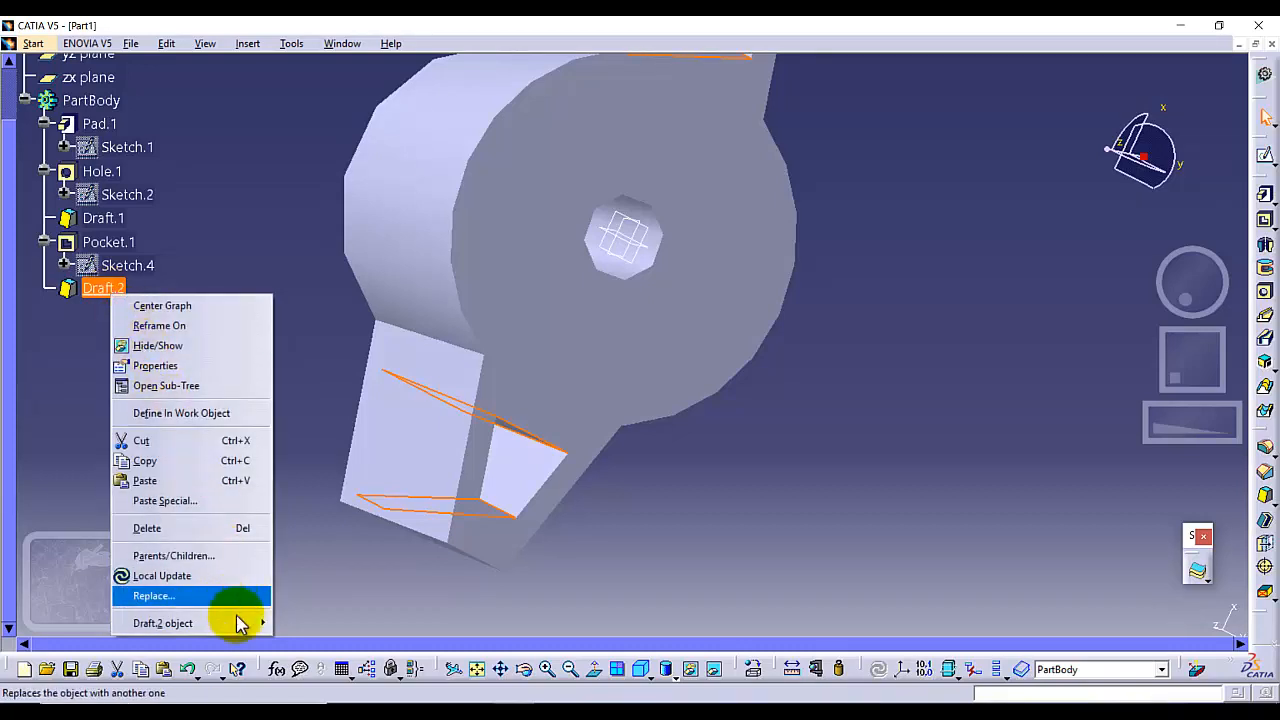
mouse_move(262, 622)
left_click(300, 508)
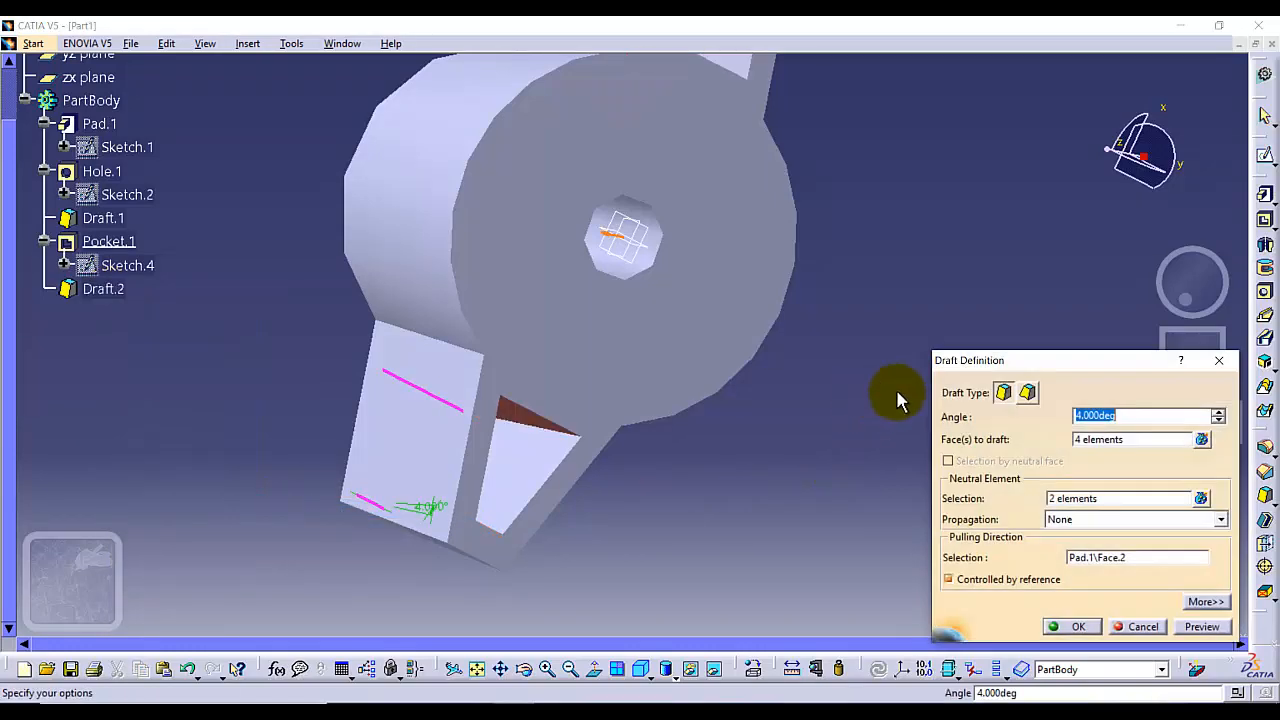
left_click(607, 232)
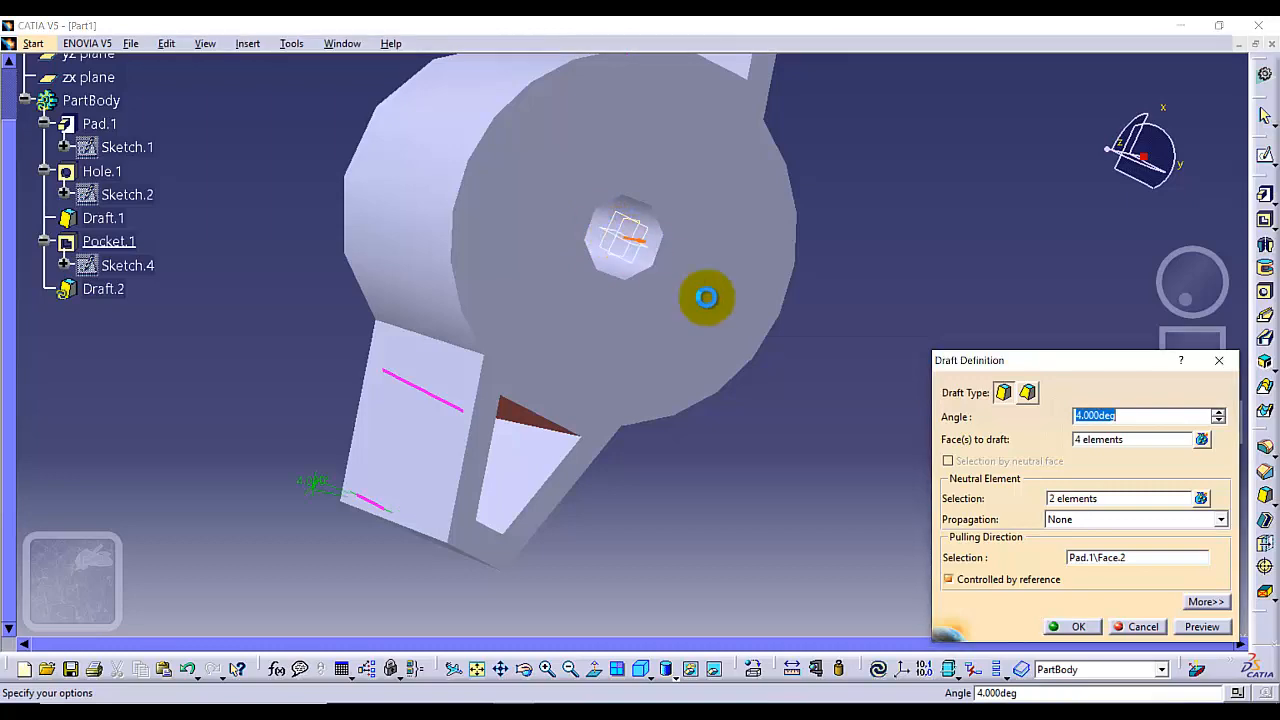
left_click(1070, 626)
middle_click_drag(687, 494, 766, 423)
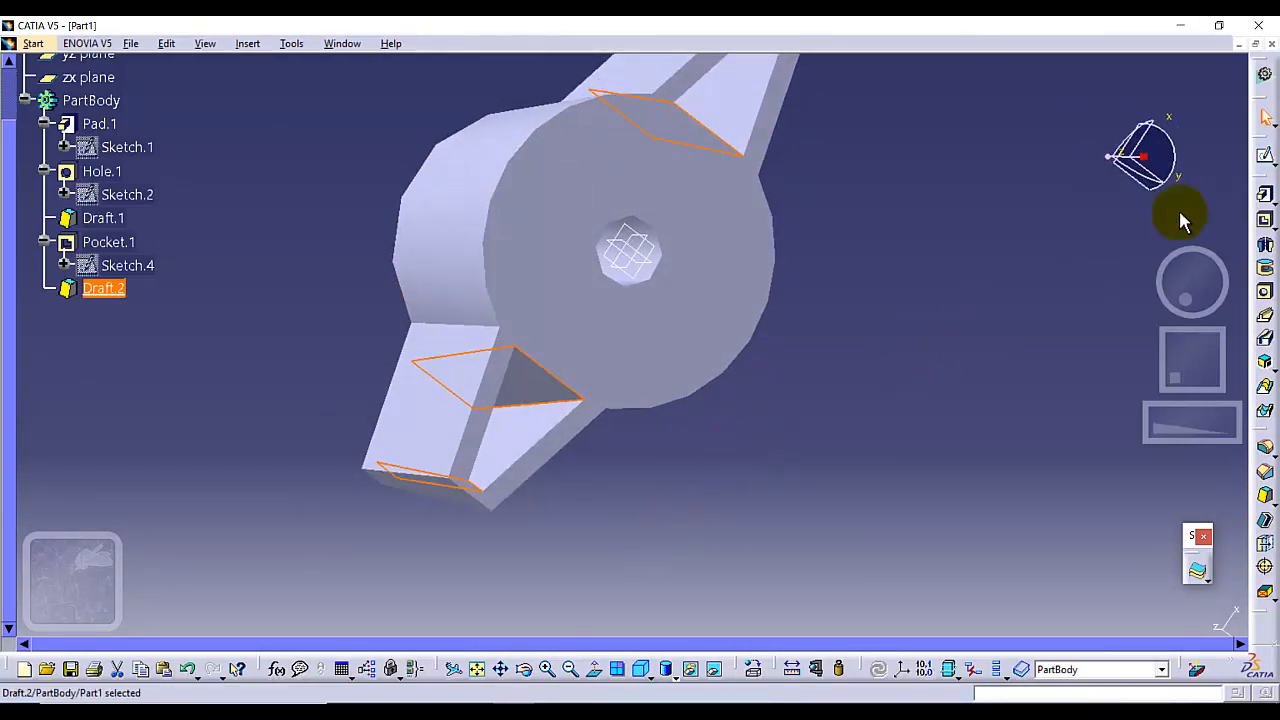
left_click(643, 672)
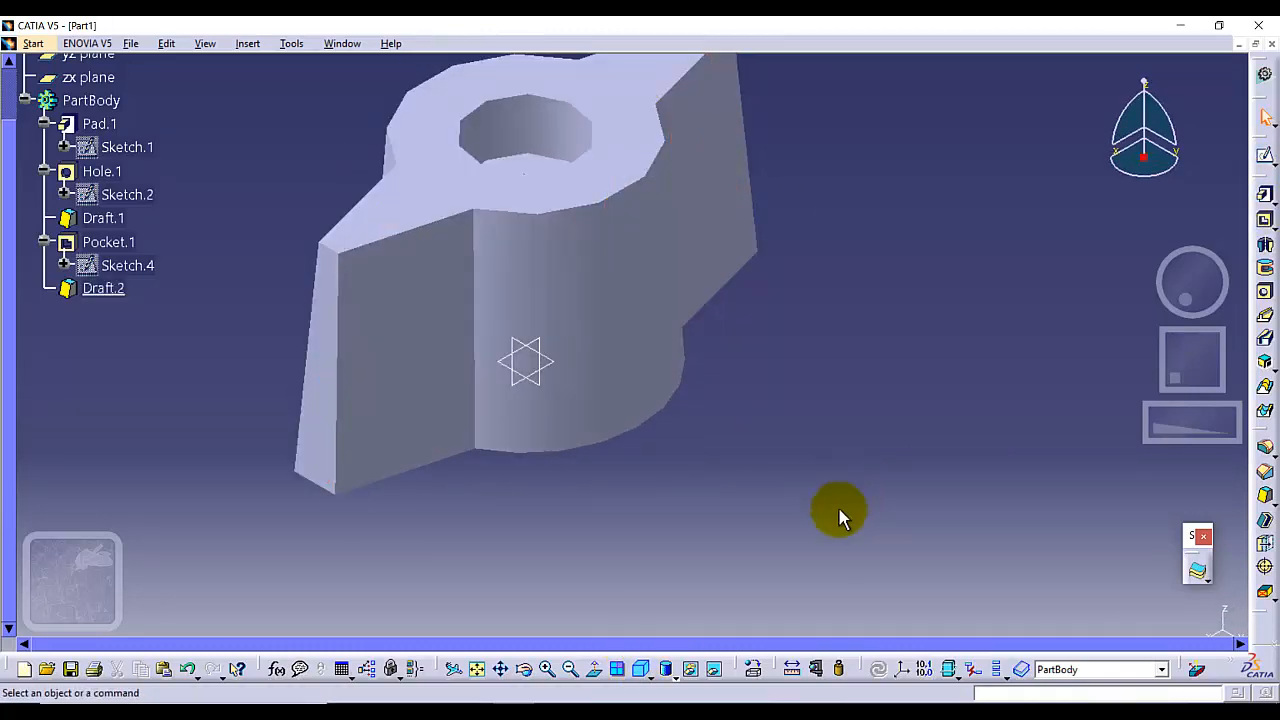
left_click(477, 668)
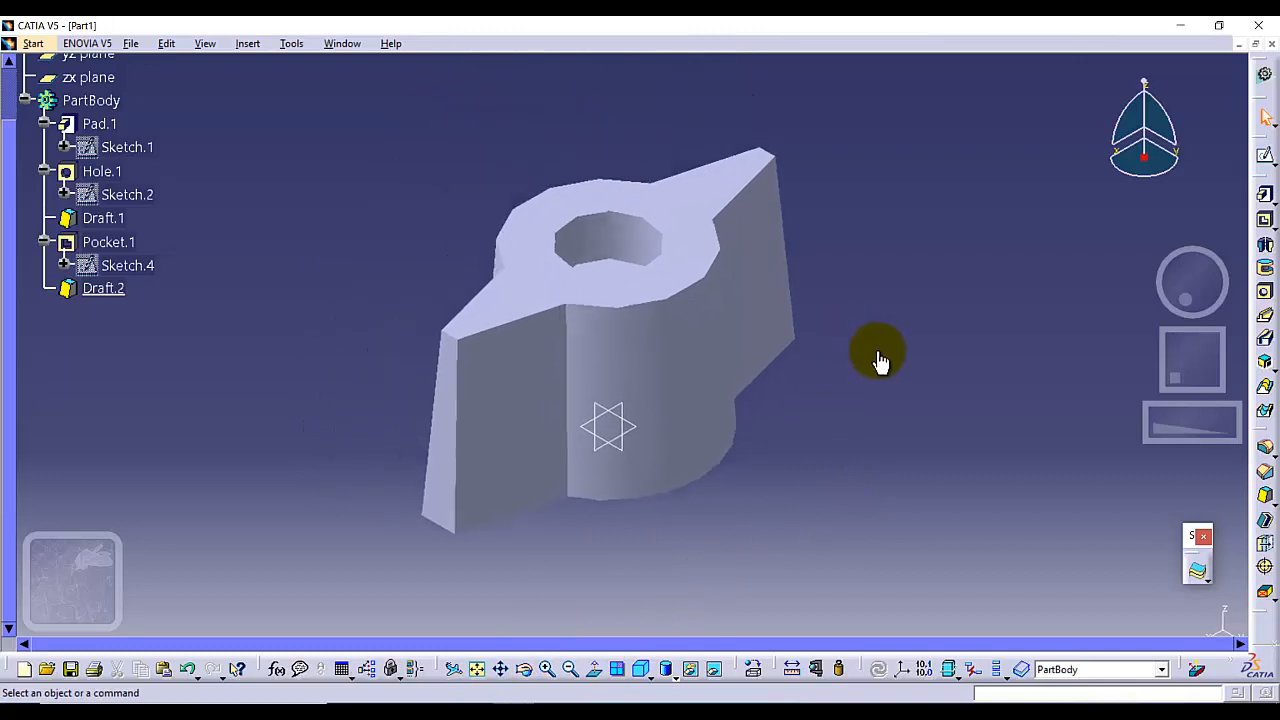